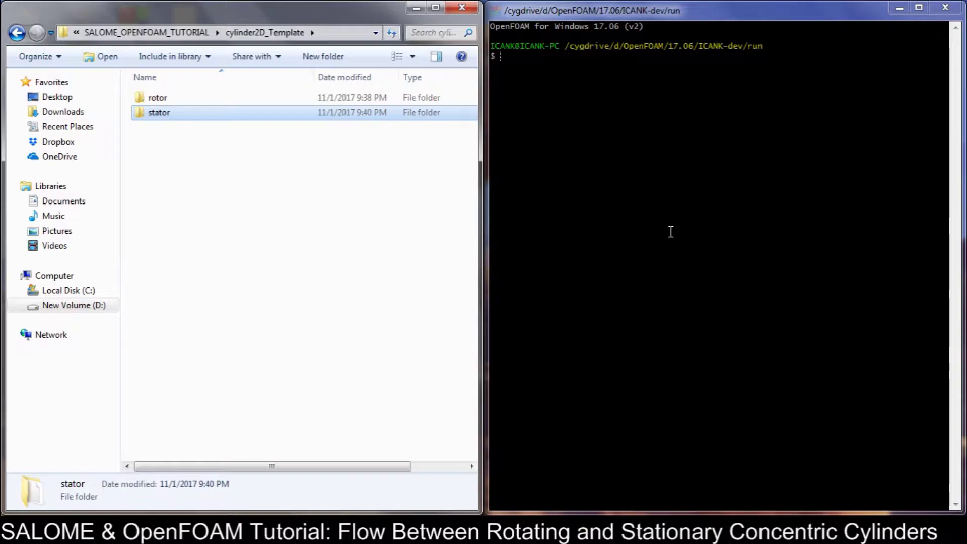
Check the rotor case folder for the rotor.unv file and return to the cylinder2D_Template folder
{"action": "double_click", "coordinate": [155, 97]}
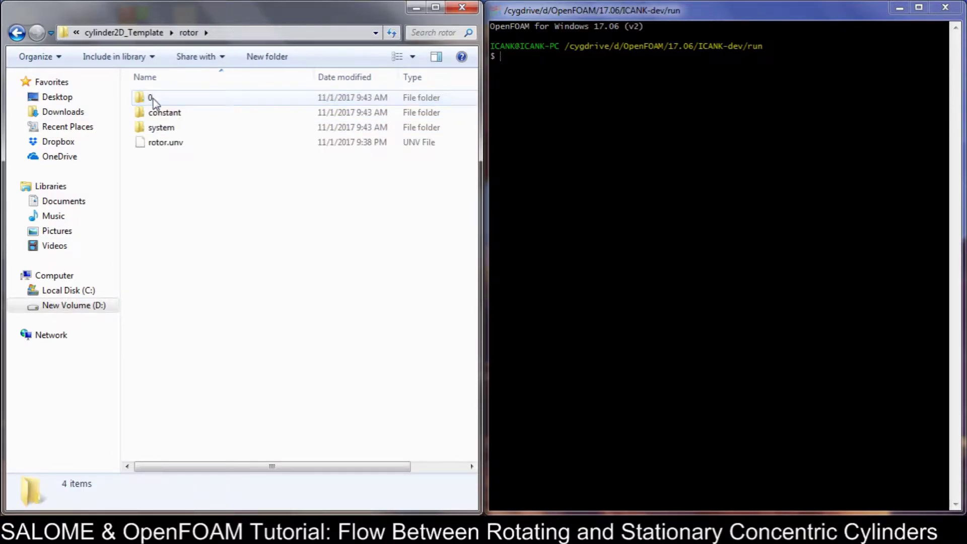
{"action": "left_click", "coordinate": [166, 143]}
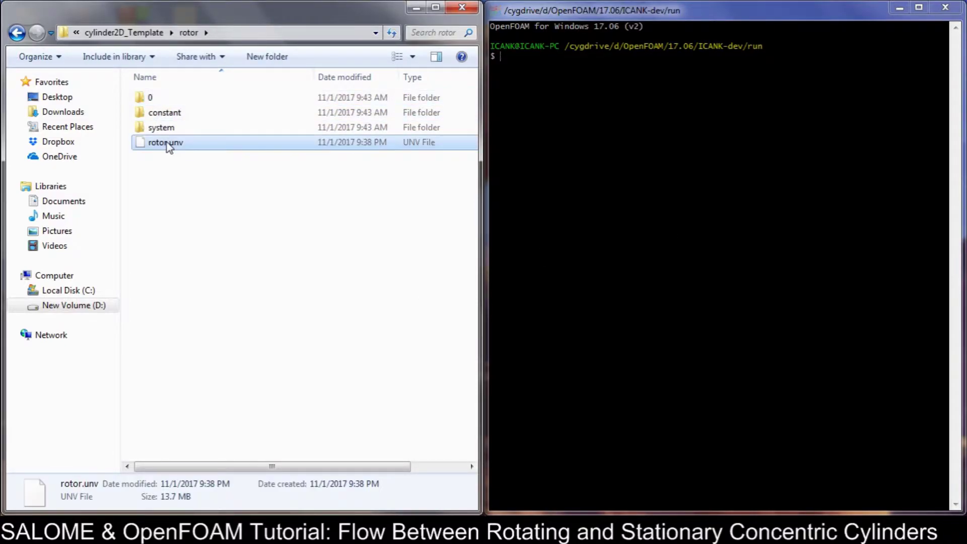
{"action": "left_click", "coordinate": [146, 34]}
Change the terminal's working directory to SALOME_OPENFOAM_TUTORIAL/cylinder2D_Template
{"action": "left_click", "coordinate": [680, 155]}
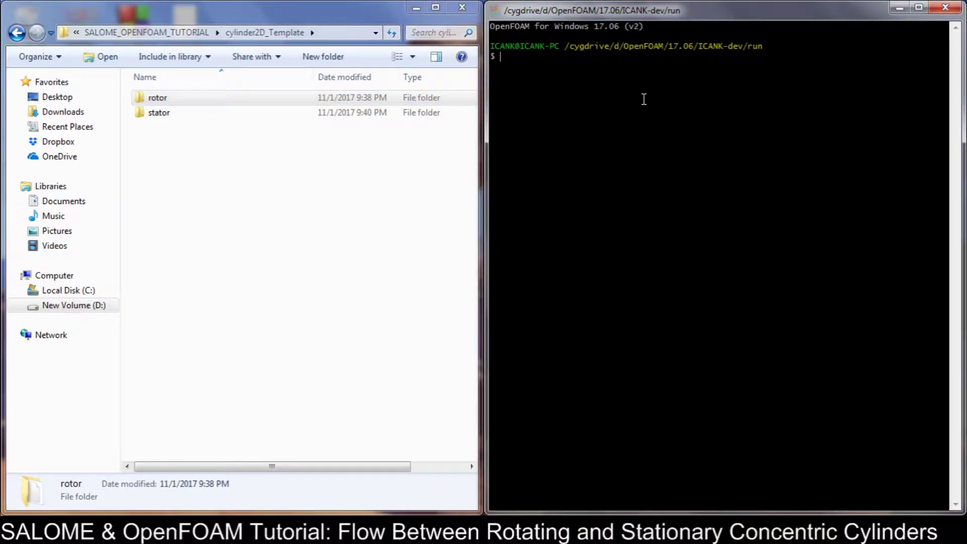
{"action": "type", "text": "cd S"}
{"action": "key", "text": "Tab"}
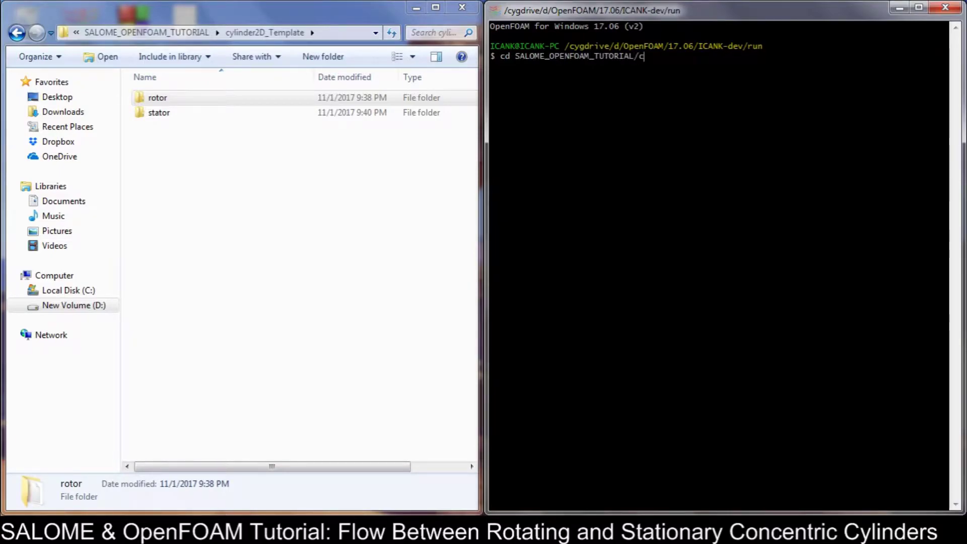
{"action": "type", "text": "c"}
{"action": "key", "text": "Tab"}
{"action": "key", "text": "Return"}
Enter the rotor case directory in the terminal and list its contents
{"action": "type", "text": "cd rot"}
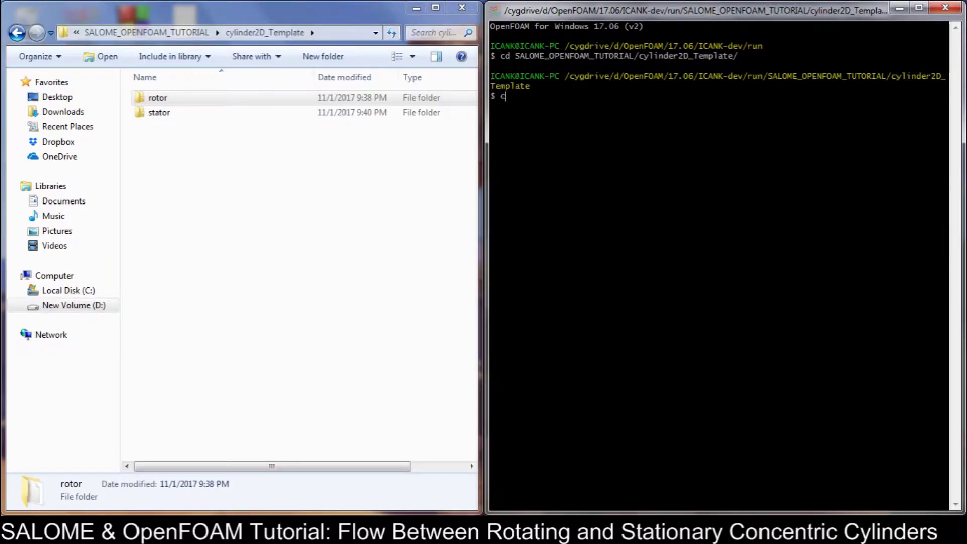
{"action": "key", "text": "Tab"}
{"action": "key", "text": "Return"}
{"action": "type", "text": "ls"}
{"action": "key", "text": "Return"}
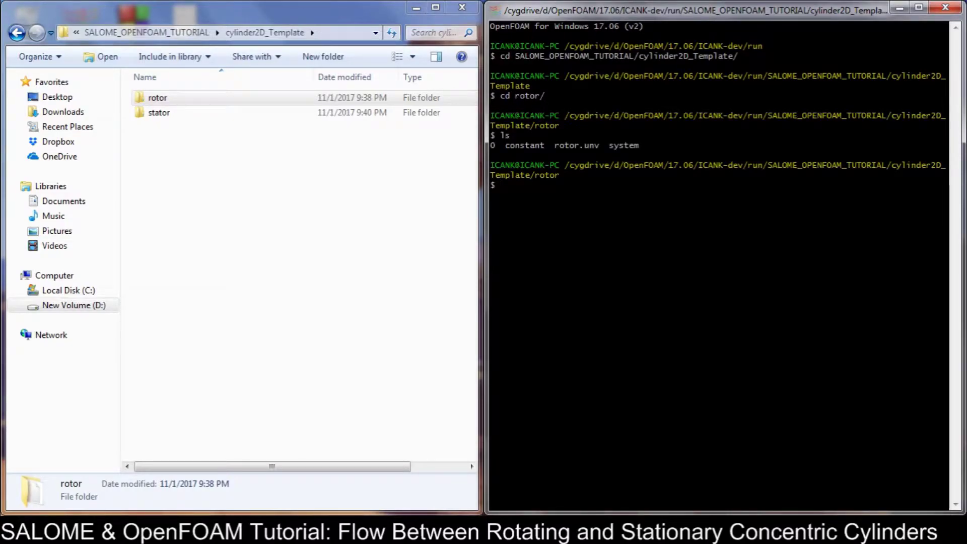
Try to list the path constant/po within the rotor case
{"action": "type", "text": "ls co"}
{"action": "key", "text": "Tab"}
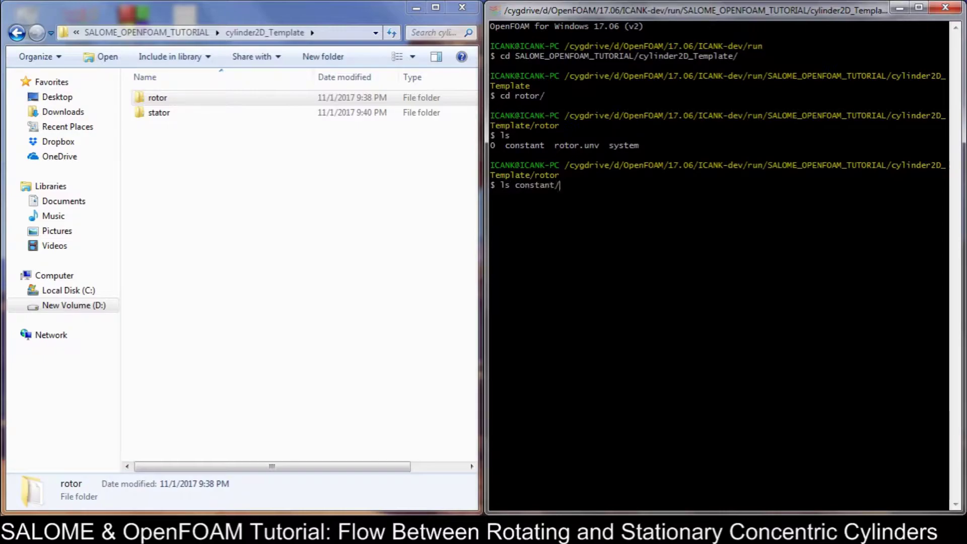
{"action": "type", "text": "po"}
{"action": "key", "text": "Return"}
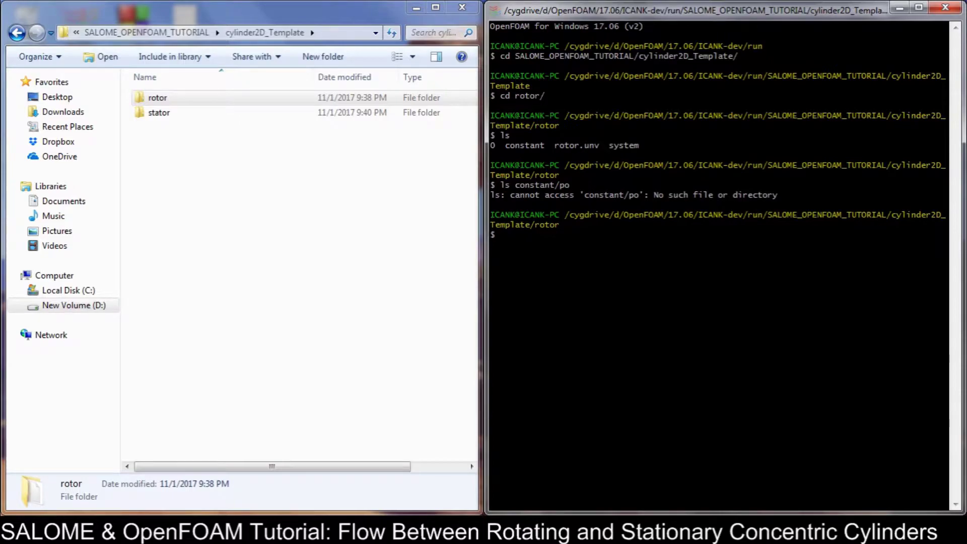
Convert rotor.unv to an OpenFOAM mesh with ideasUnvToFoam and verify it with checkMesh
{"action": "type", "text": "ideas"}
{"action": "key", "text": "Tab"}
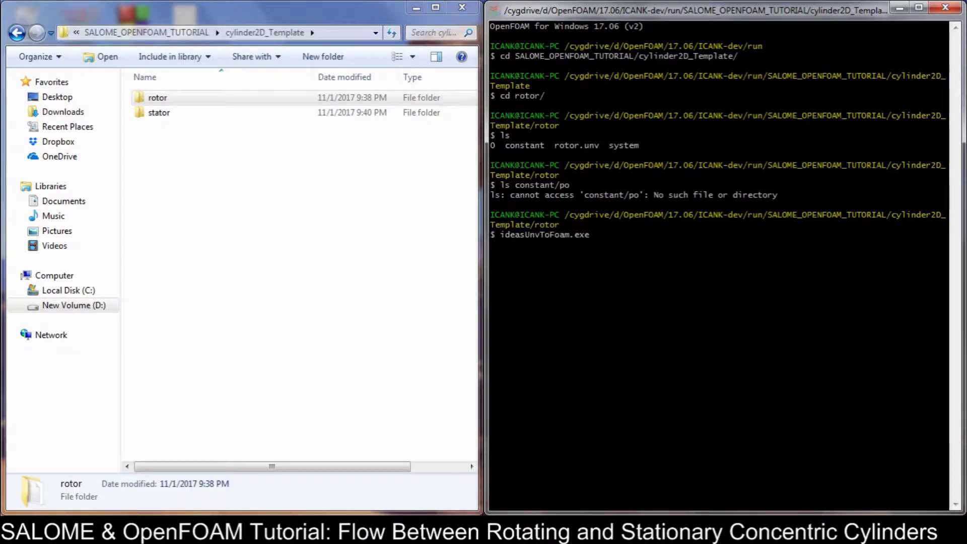
{"action": "type", "text": "rot"}
{"action": "key", "text": "Tab"}
{"action": "key", "text": "Return"}
{"action": "type", "text": "checkMesh"}
{"action": "key", "text": "Return"}
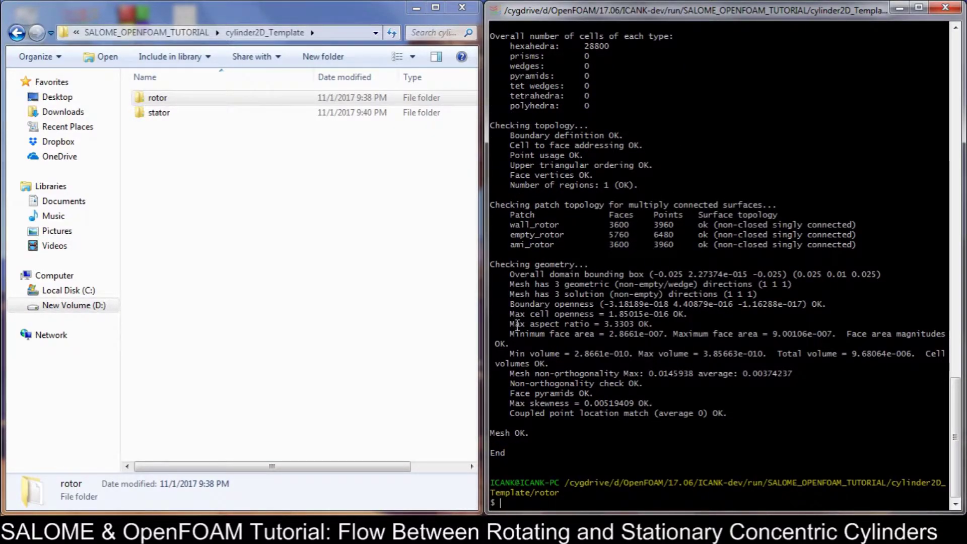
Change to the sibling stator case directory and list the contents of its constant folder
{"action": "type", "text": "cd ../stator/"}
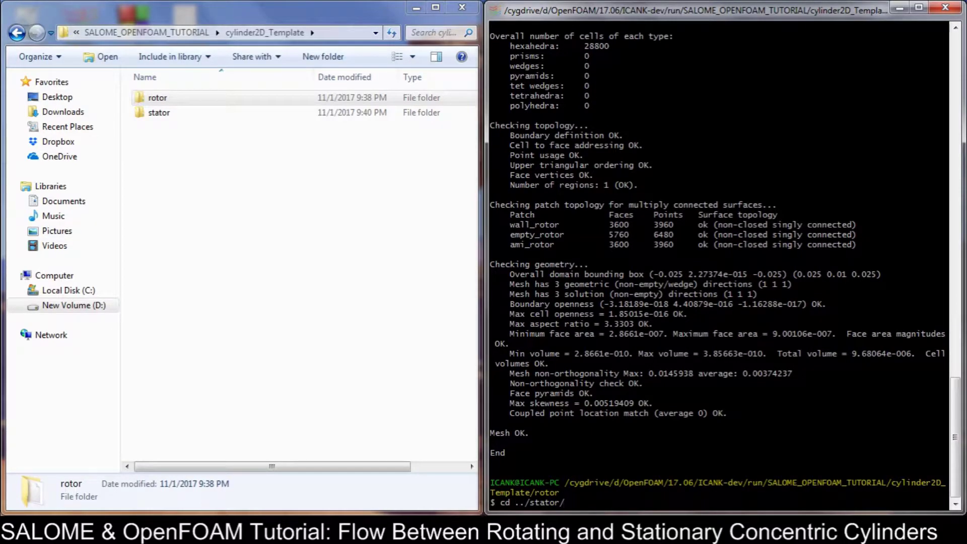
{"action": "key", "text": "Return"}
{"action": "type", "text": "ls constant/p"}
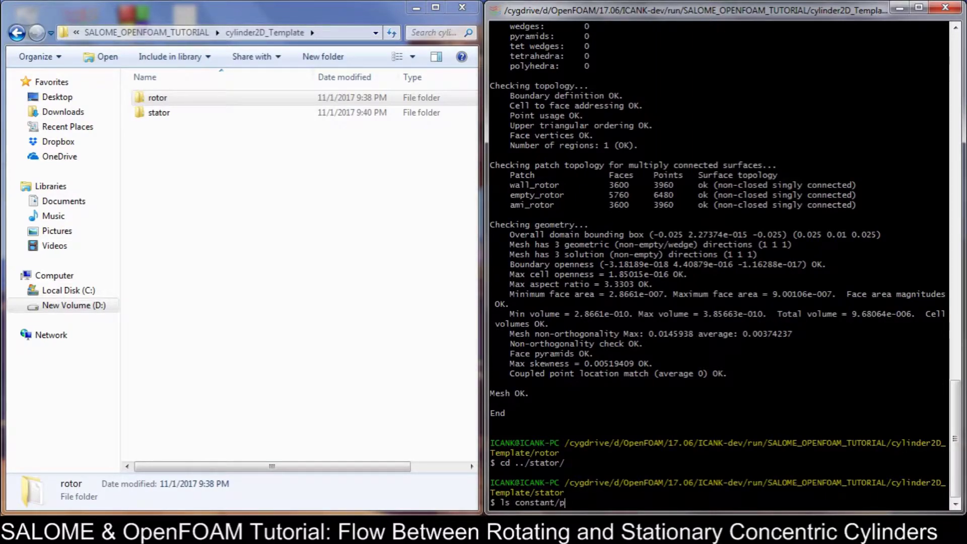
{"action": "key", "text": "BackSpace"}
{"action": "key", "text": "Return"}
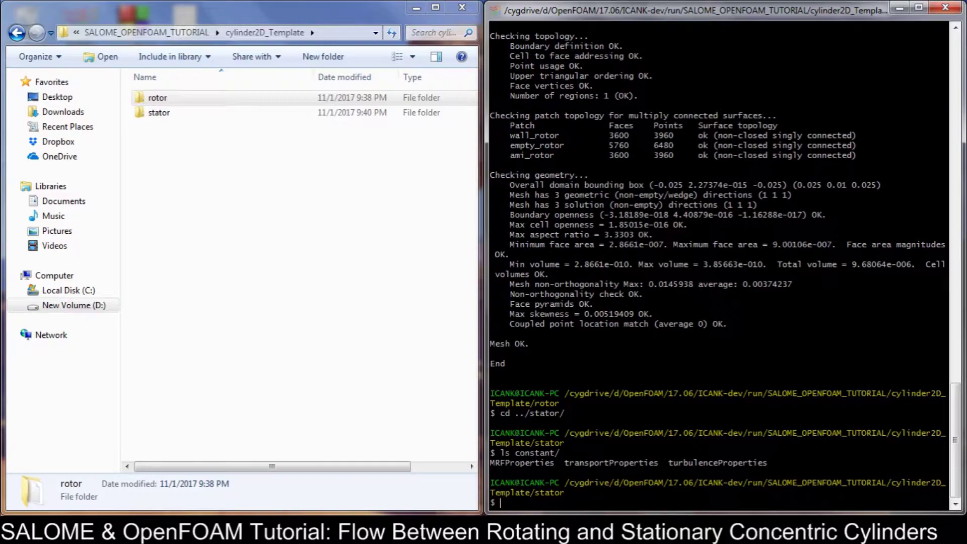
Convert stator.unv to an OpenFOAM mesh with ideasUnvToFoam and verify it with checkMesh
{"action": "type", "text": "ideas"}
{"action": "key", "text": "Tab"}
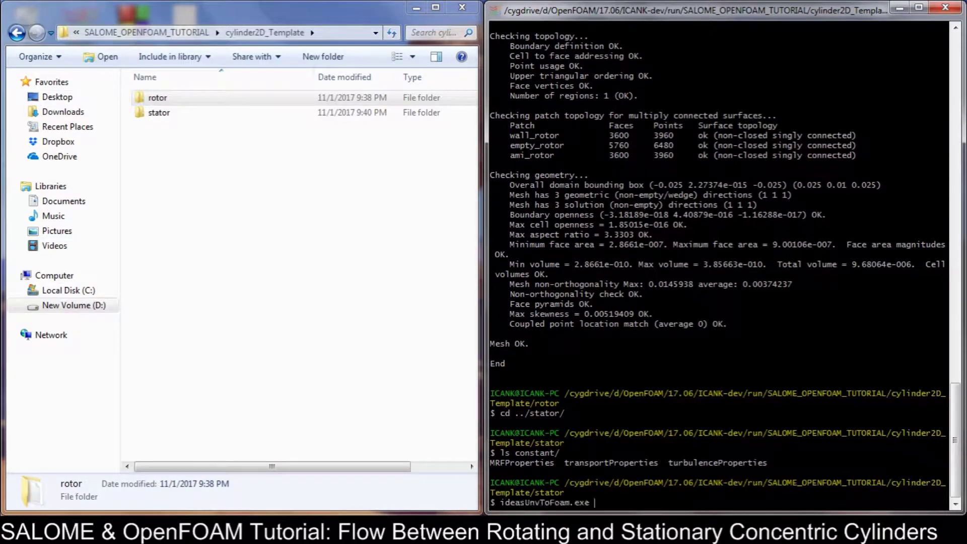
{"action": "type", "text": "st"}
{"action": "key", "text": "Tab"}
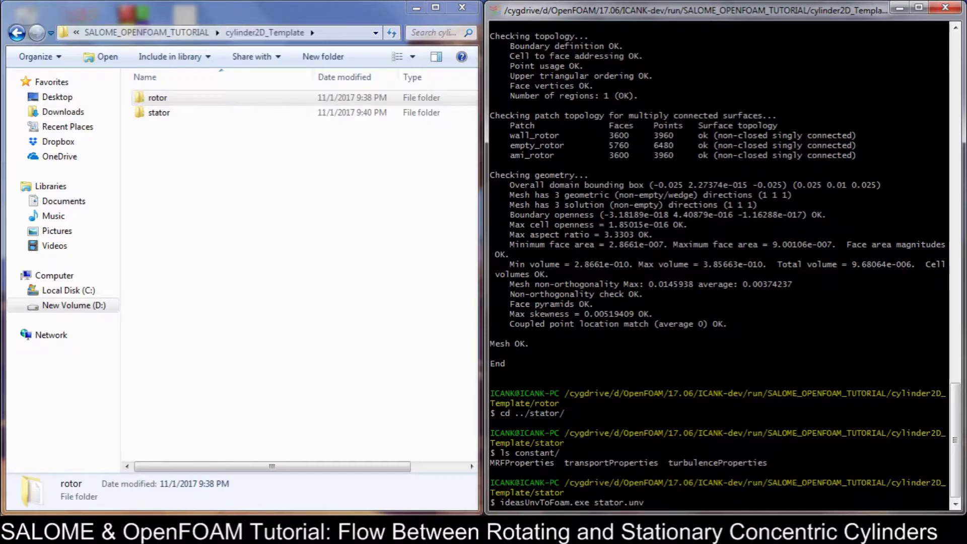
{"action": "key", "text": "Return"}
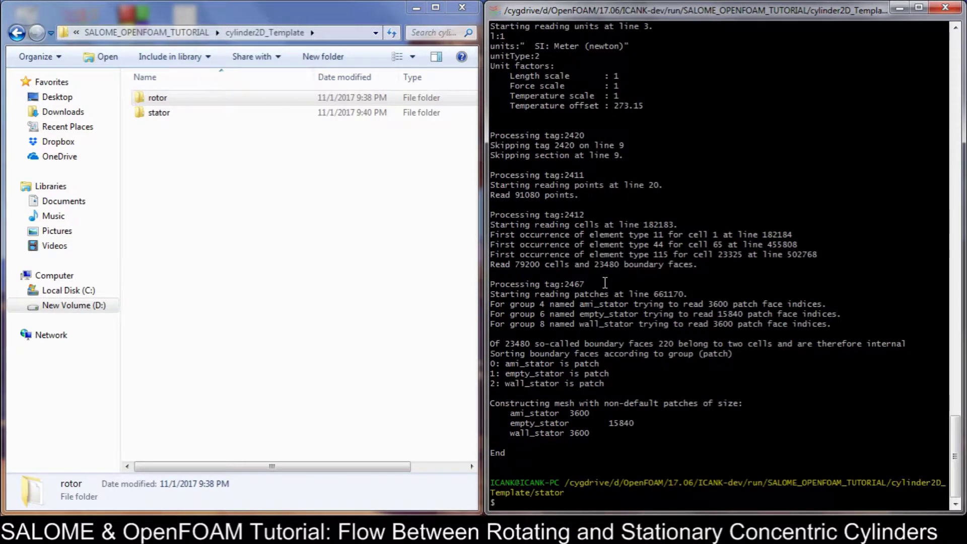
{"action": "type", "text": "checkMesh"}
{"action": "key", "text": "Return"}
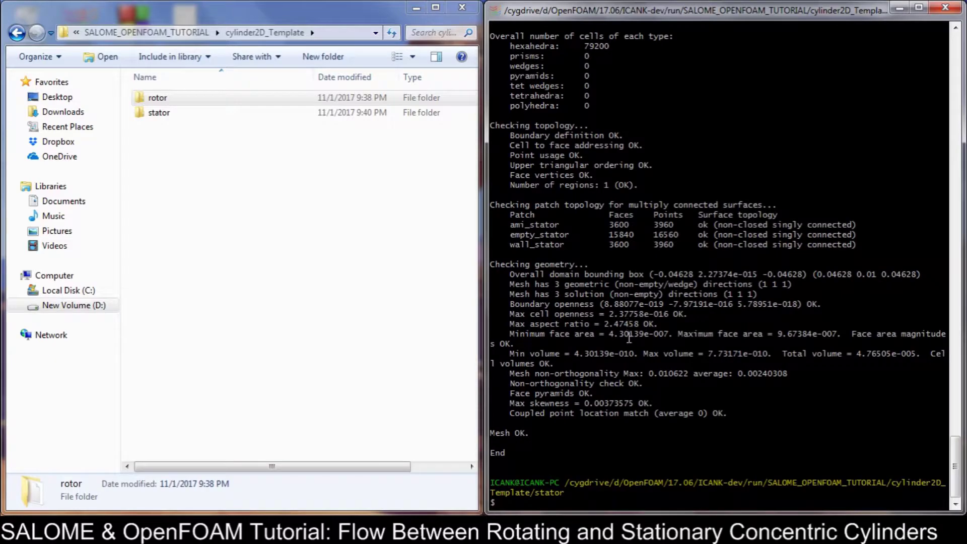
Return the terminal to the parent cylinder2D_Template directory
{"action": "type", "text": "cd ../"}
{"action": "key", "text": "Return"}
{"action": "left_click_drag", "start_coordinate": [891, 482], "coordinate": [537, 494]}
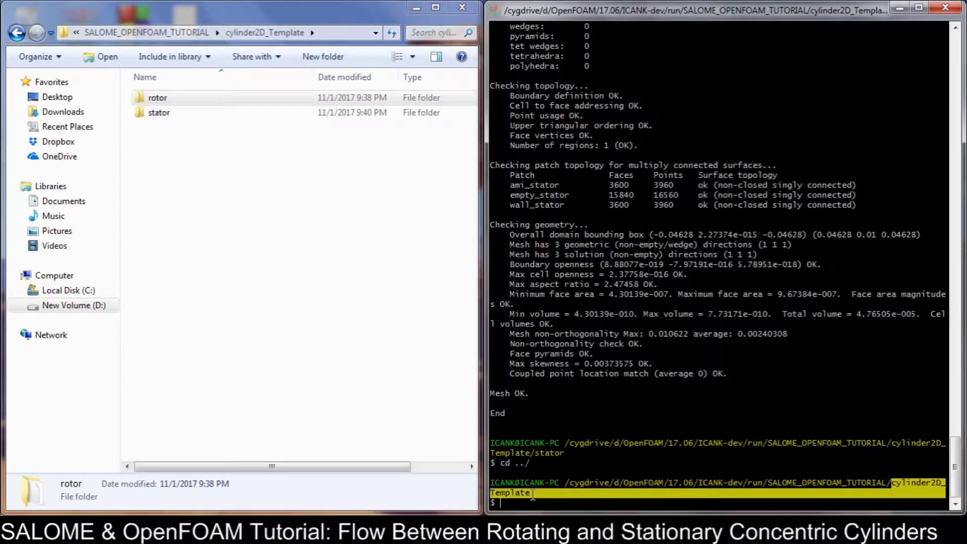
{"action": "right_click", "coordinate": [526, 503]}
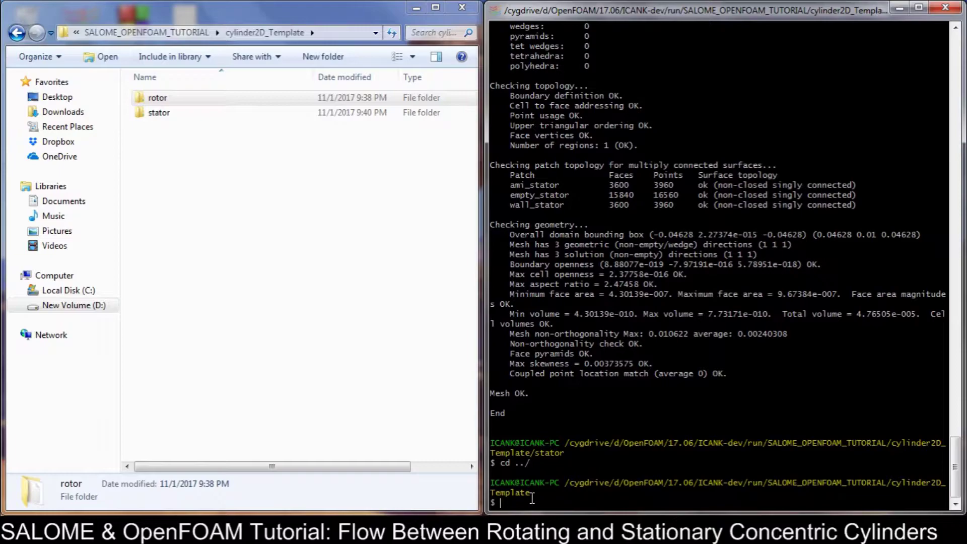
Merge the rotor mesh into the stator case using mergeMeshes with the -overwrite option
{"action": "type", "text": "mergeMe"}
{"action": "key", "text": "Tab"}
{"action": "type", "text": "-overwrite sa"}
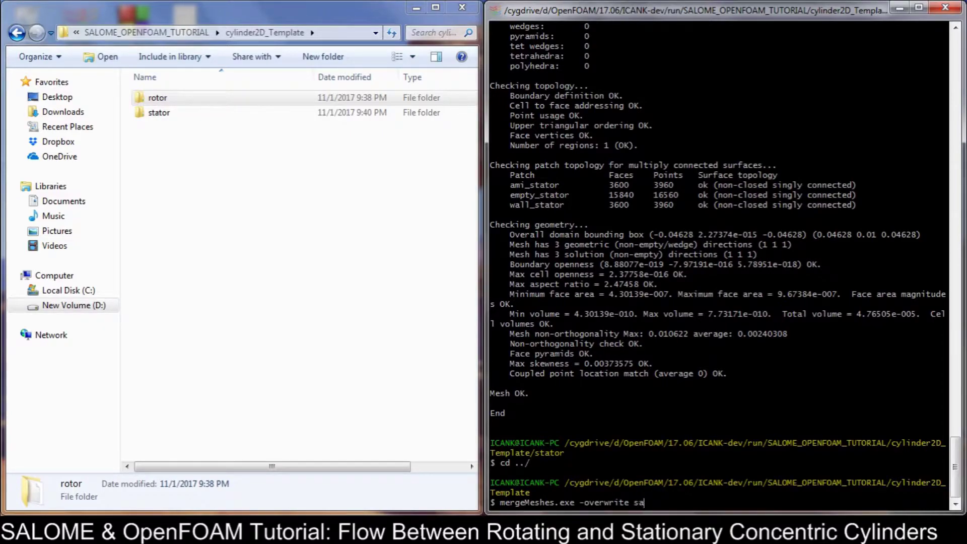
{"action": "type", "text": "ttator"}
{"action": "type", "text": " re"}
{"action": "type", "text": "ot"}
{"action": "key", "text": "Tab"}
{"action": "key", "text": "Return"}
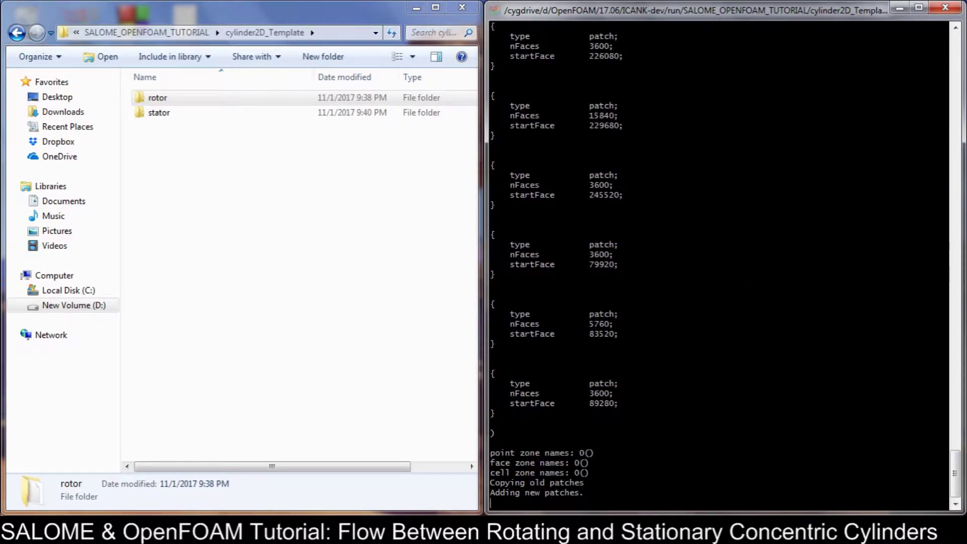
Enter the stator case directory, launch ParaView with paraFoam, and load the stator.foam mesh
{"action": "type", "text": "cd stator/"}
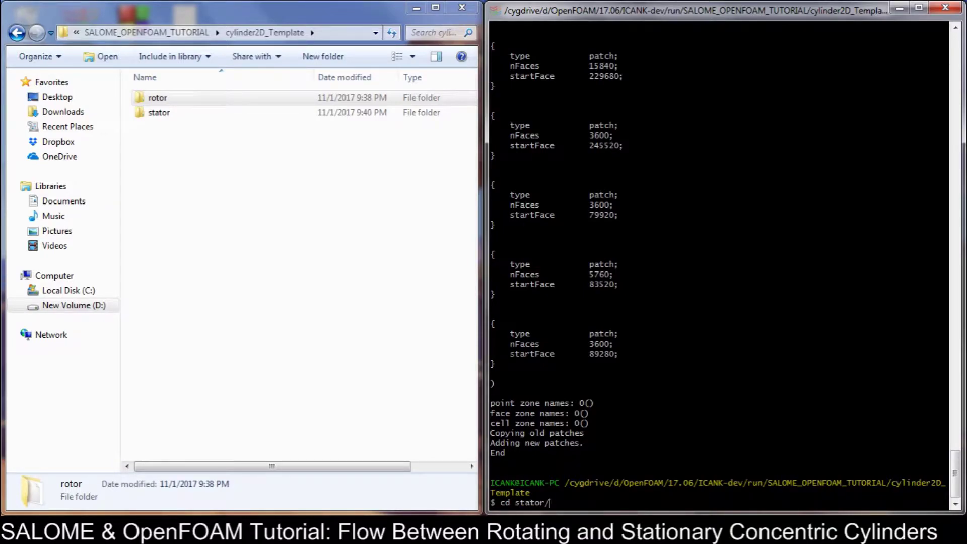
{"action": "key", "text": "Return"}
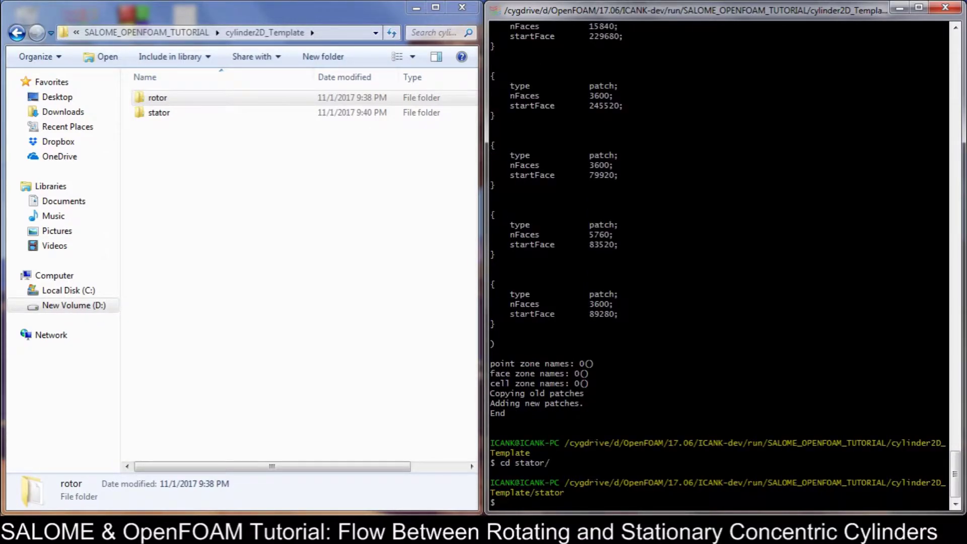
{"action": "type", "text": "paraFoam"}
{"action": "key", "text": "Return"}
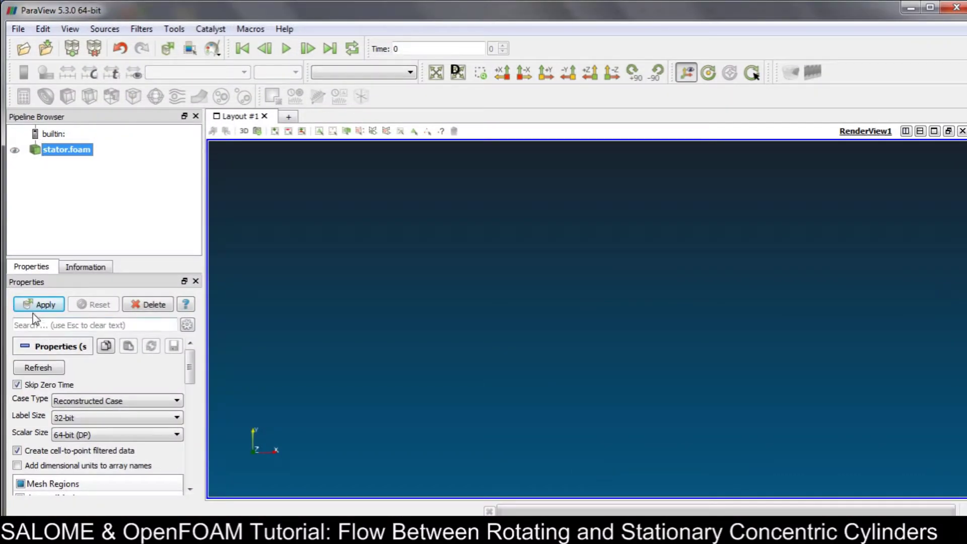
{"action": "left_click", "coordinate": [35, 304]}
Display the stator.foam mesh as Surface With Edges and examine the cells around the central hole
{"action": "left_click_drag", "start_coordinate": [515, 315], "coordinate": [521, 384]}
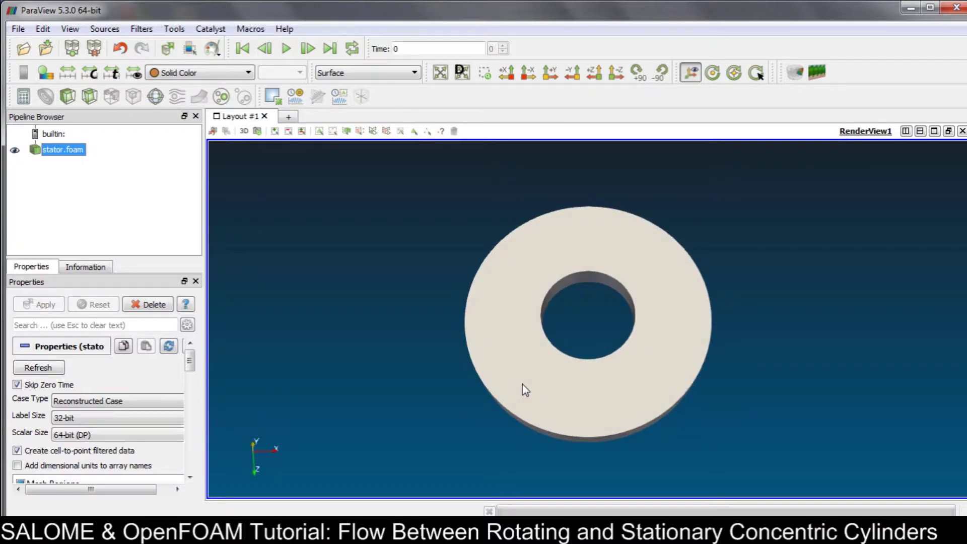
{"action": "left_click", "coordinate": [364, 73]}
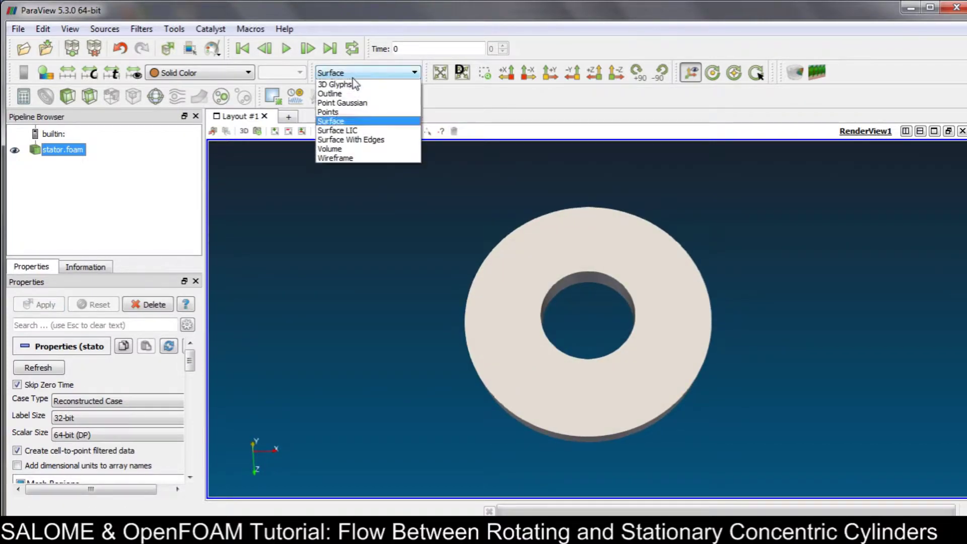
{"action": "left_click", "coordinate": [371, 142]}
{"action": "scroll", "coordinate": [560, 362], "scroll_direction": "up", "scroll_amount": 5}
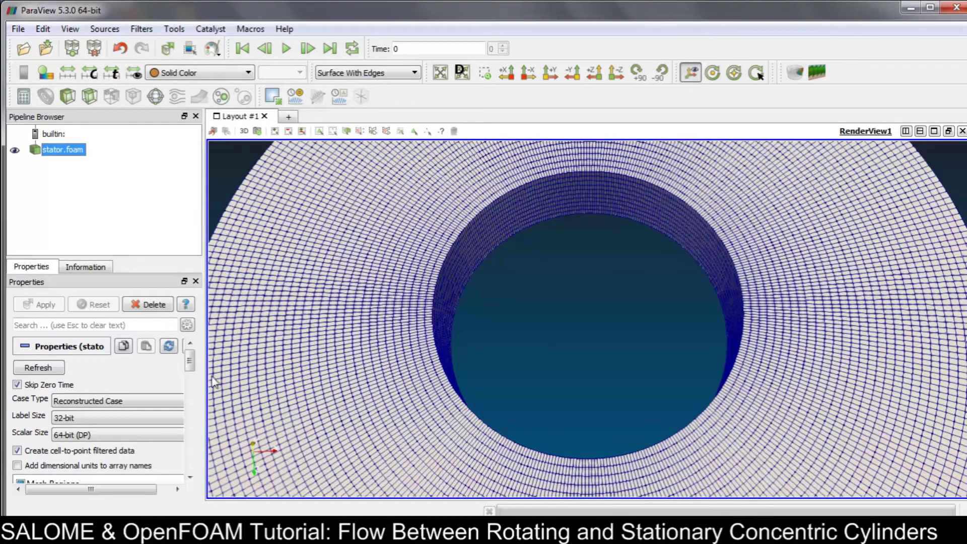
Enable the mesh regions ami_stator, empty_stator, wall_stator, wall_rotor, empty_rotor and ami_rotor for stator.foam
{"action": "left_click_drag", "start_coordinate": [190, 364], "coordinate": [190, 381]}
{"action": "left_click", "coordinate": [42, 383]}
{"action": "left_click", "coordinate": [48, 395]}
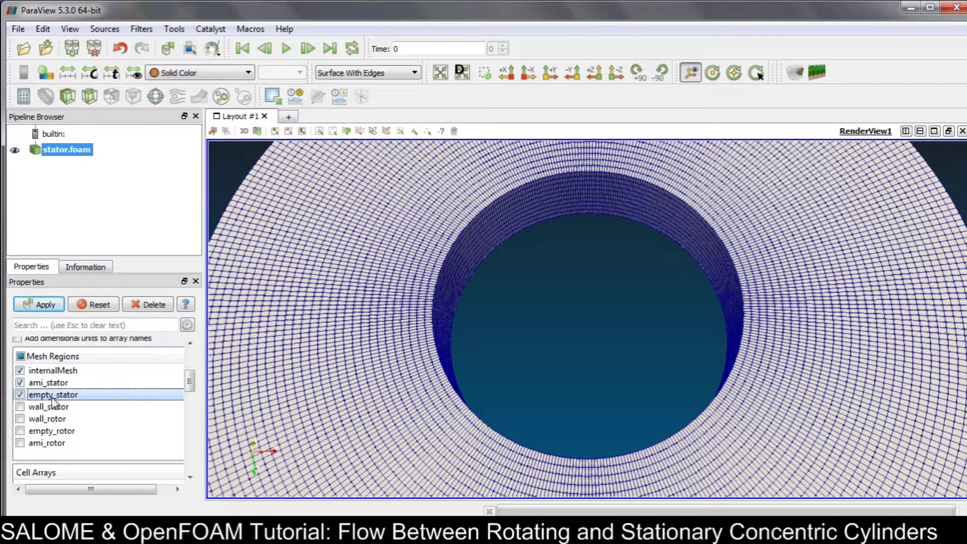
{"action": "left_click", "coordinate": [52, 408]}
{"action": "left_click", "coordinate": [53, 407]}
{"action": "left_click", "coordinate": [54, 419]}
{"action": "left_click", "coordinate": [57, 431]}
{"action": "left_click", "coordinate": [57, 443]}
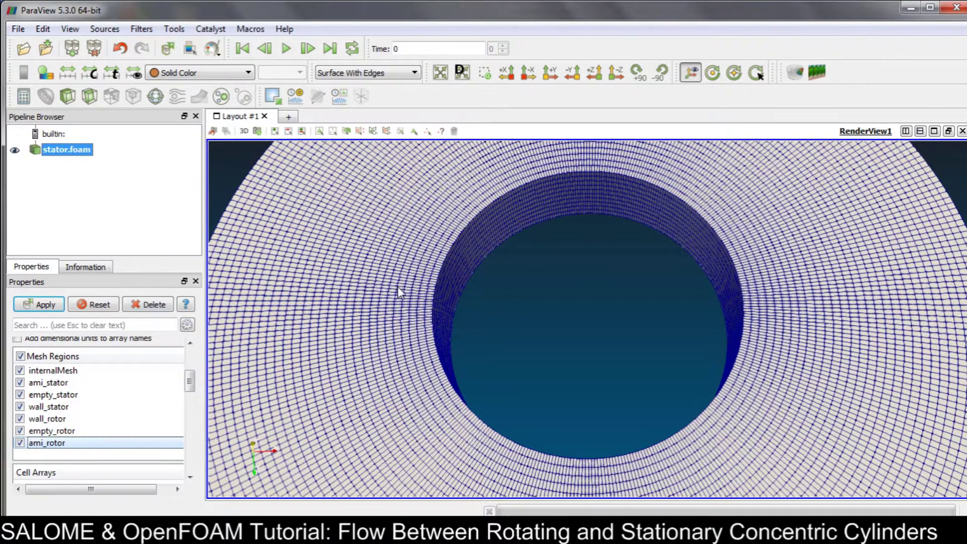
Inspect the merged ring mesh from several angles and close ParaView
{"action": "left_click_drag", "start_coordinate": [409, 287], "coordinate": [421, 280]}
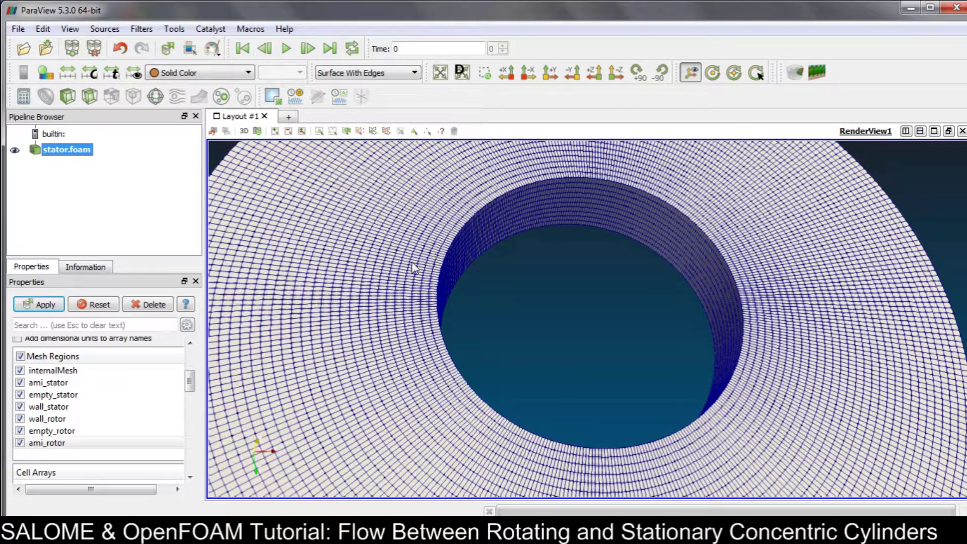
{"action": "scroll", "coordinate": [461, 228], "scroll_direction": "down", "scroll_amount": 5}
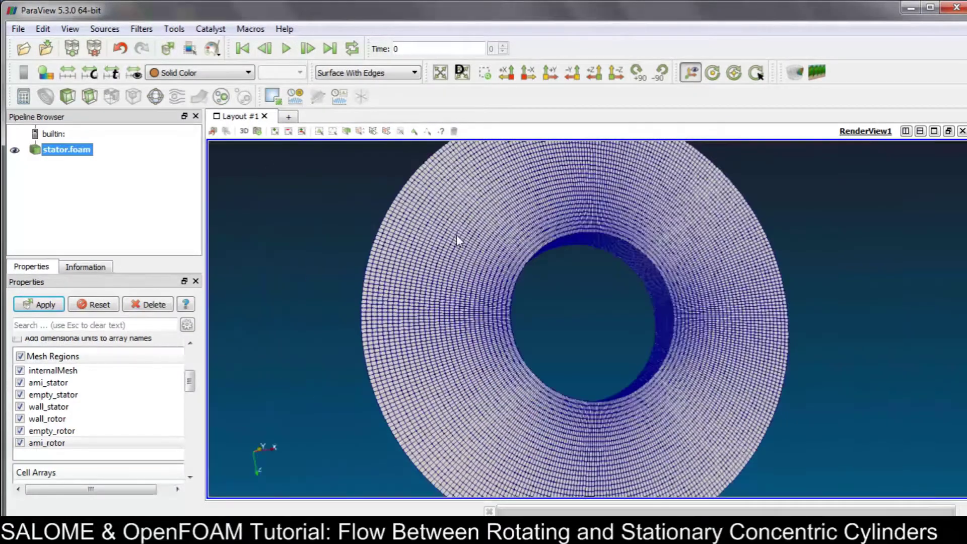
{"action": "left_click_drag", "start_coordinate": [479, 246], "coordinate": [459, 339]}
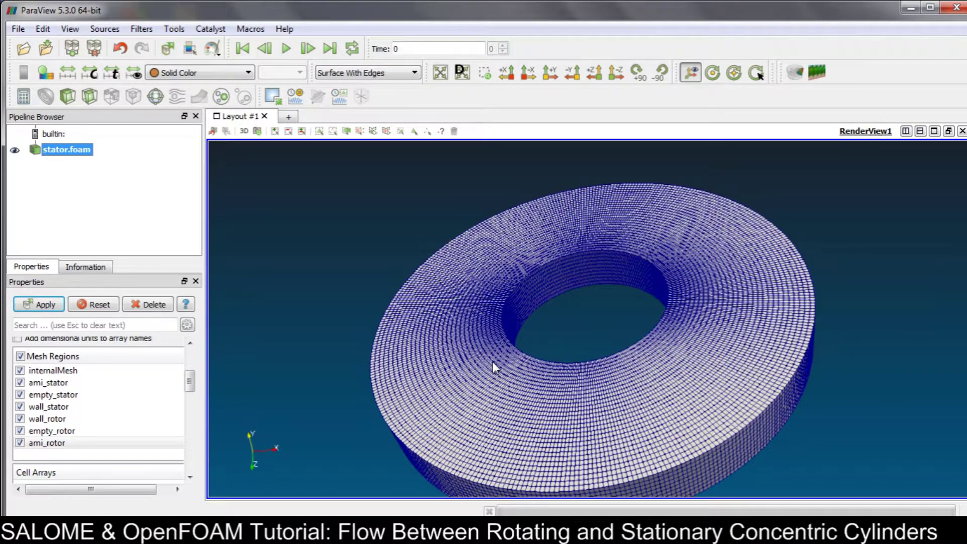
{"action": "left_click_drag", "start_coordinate": [492, 359], "coordinate": [582, 352]}
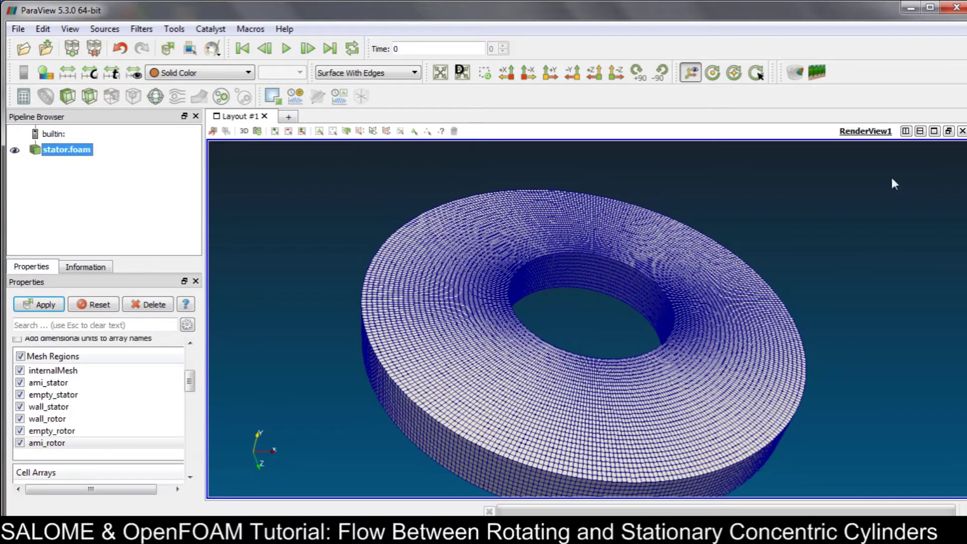
{"action": "left_click", "coordinate": [953, 11]}
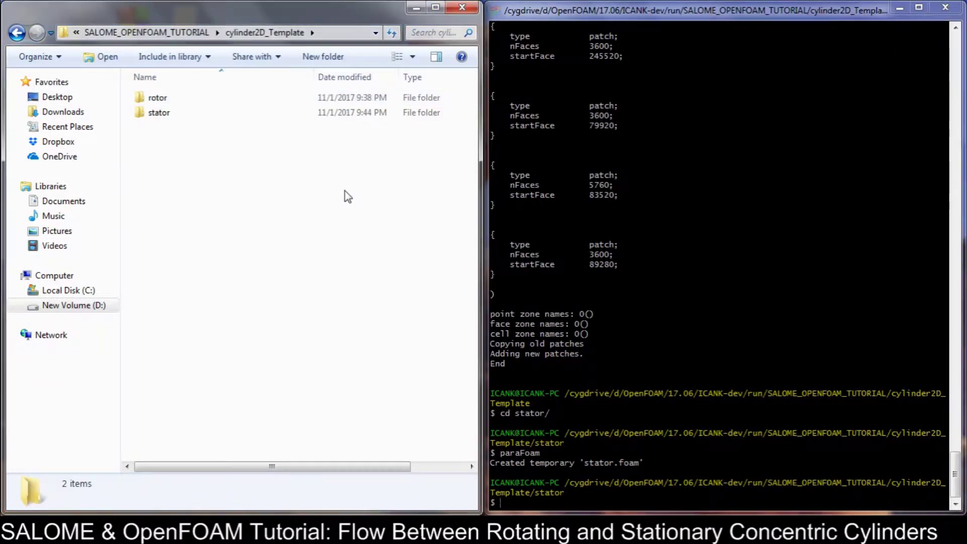
Browse to the constant/polyMesh folder of the stator case and locate the boundary file
{"action": "double_click", "coordinate": [171, 115]}
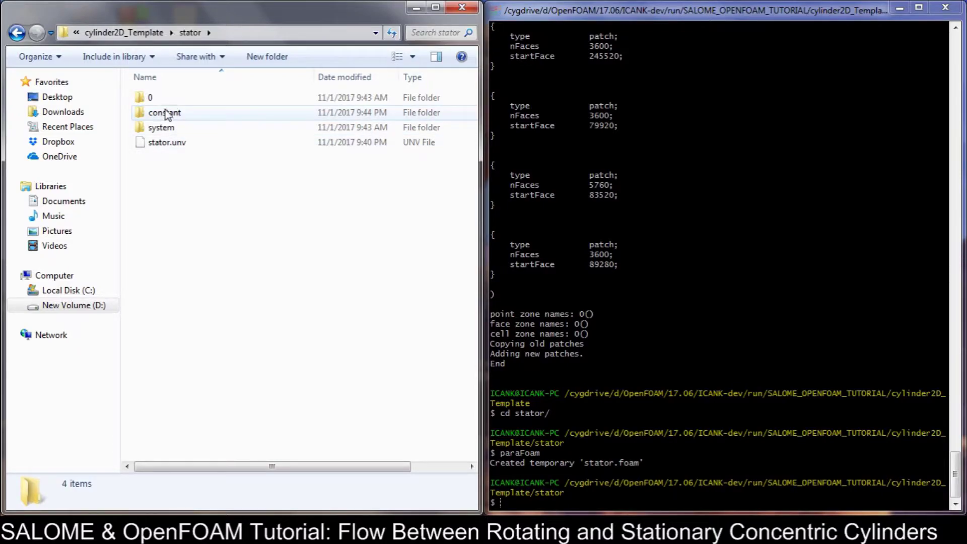
{"action": "double_click", "coordinate": [168, 112]}
{"action": "double_click", "coordinate": [169, 97]}
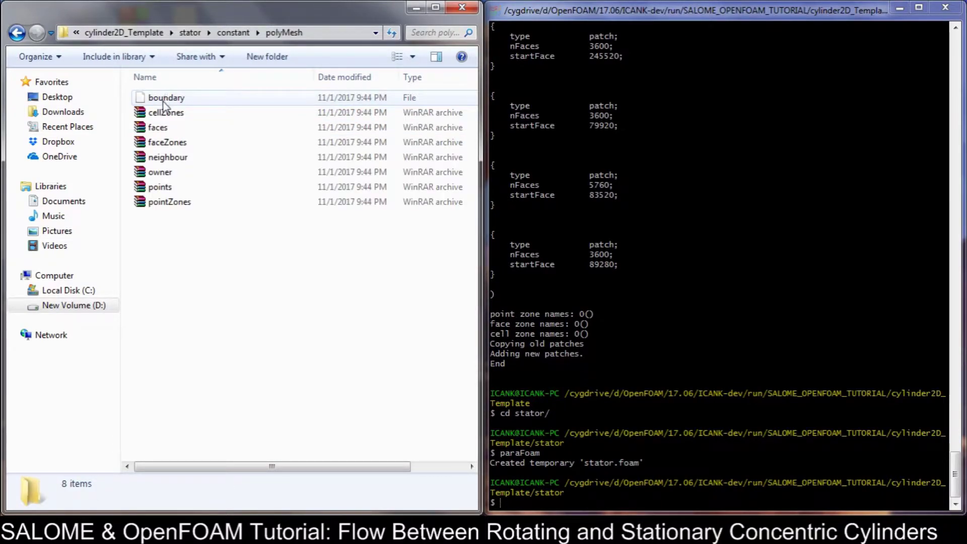
{"action": "left_click", "coordinate": [164, 98]}
{"action": "right_click", "coordinate": [162, 99]}
{"action": "left_click", "coordinate": [146, 226]}
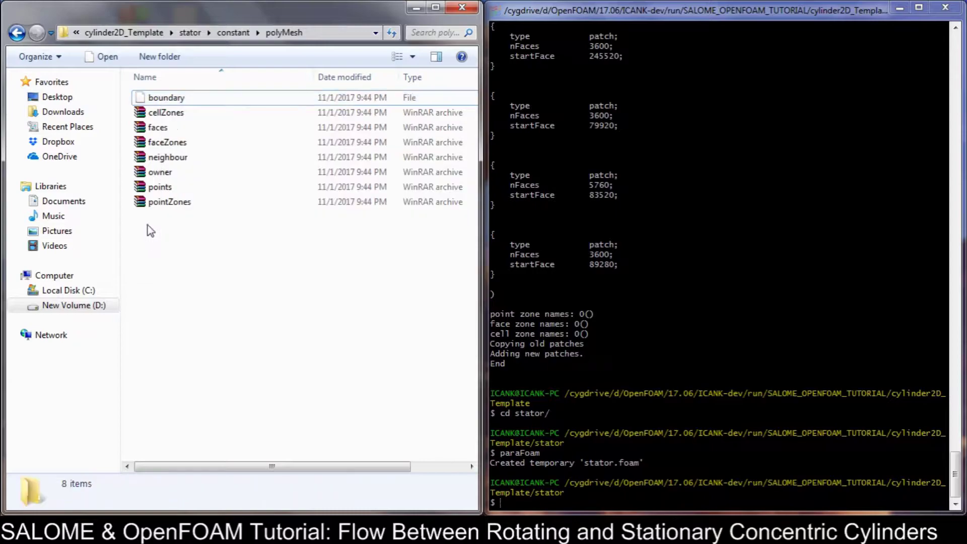
Run checkMesh on the merged mesh in the stator case and select the generated sets folder in polyMesh
{"action": "left_click", "coordinate": [595, 302]}
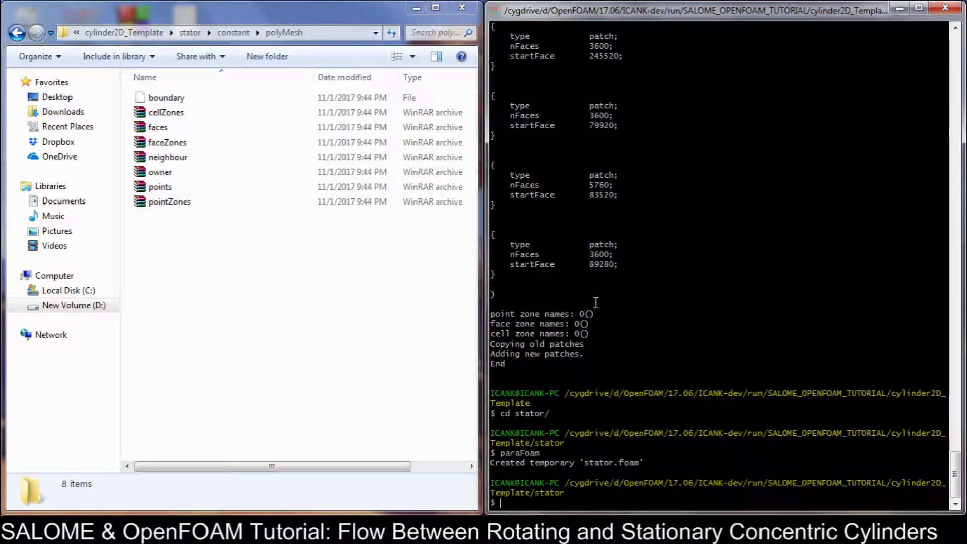
{"action": "type", "text": "checkMesh.exe"}
{"action": "key", "text": "Return"}
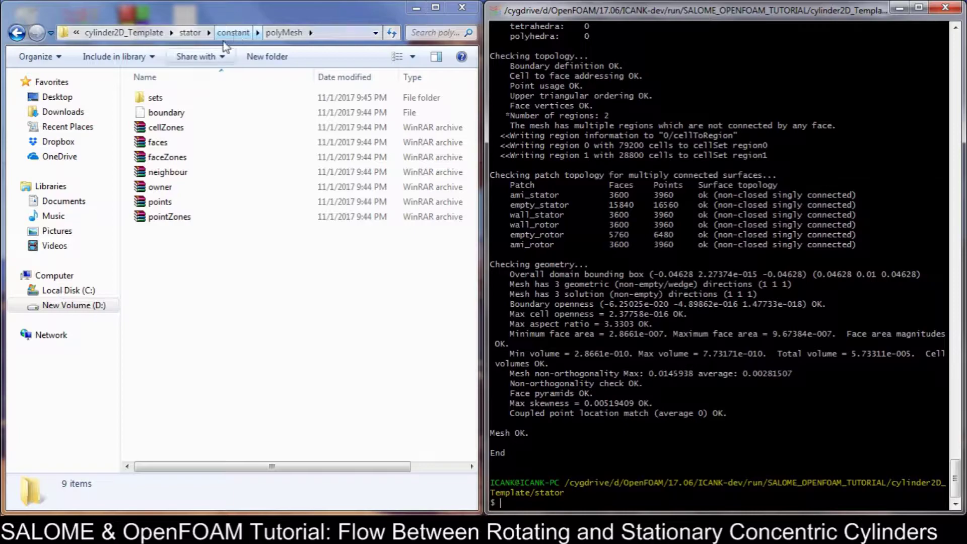
{"action": "left_click", "coordinate": [165, 96]}
{"action": "left_click", "coordinate": [638, 468]}
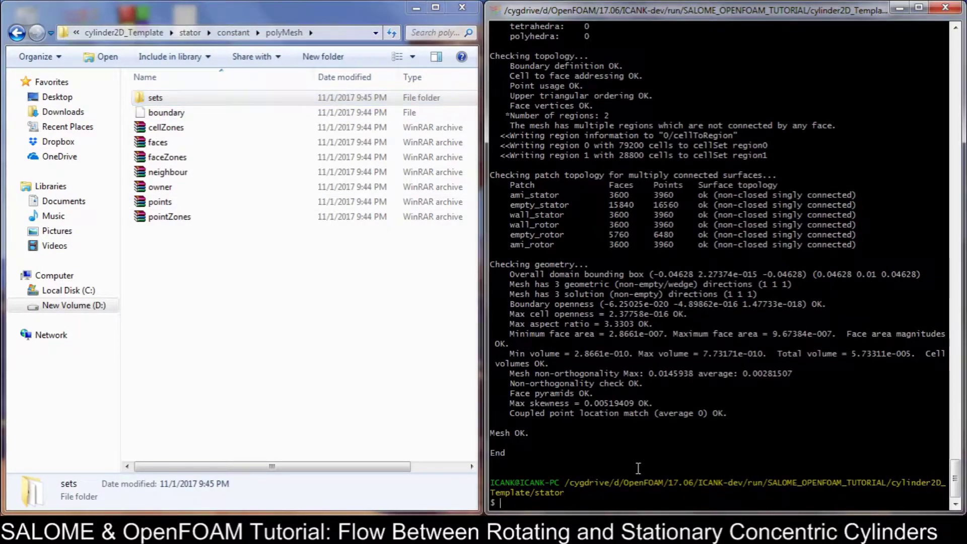
Start setSet in the stator case and consult its help for the cellZoneSet command syntax
{"action": "type", "text": "setSet"}
{"action": "key", "text": "Tab"}
{"action": "key", "text": "Return"}
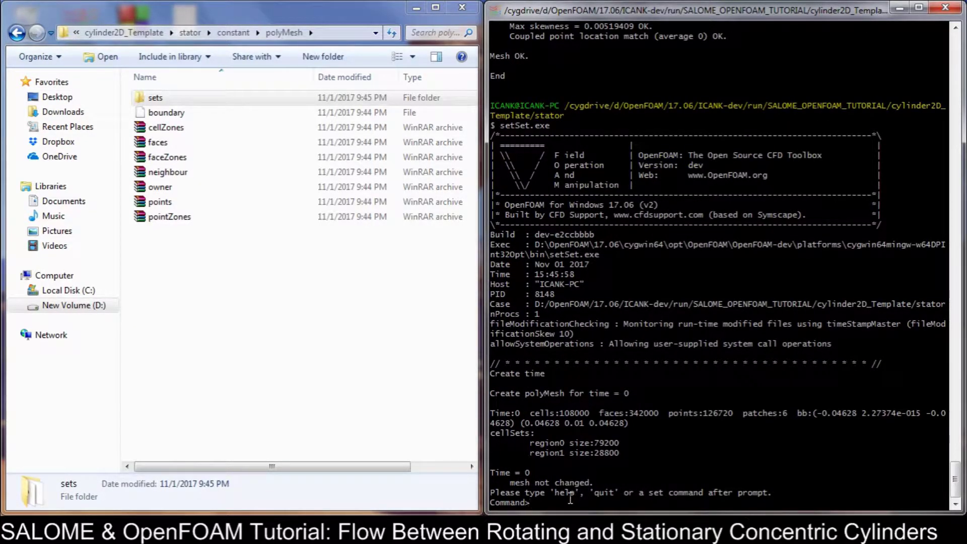
{"action": "type", "text": "help"}
{"action": "key", "text": "Return"}
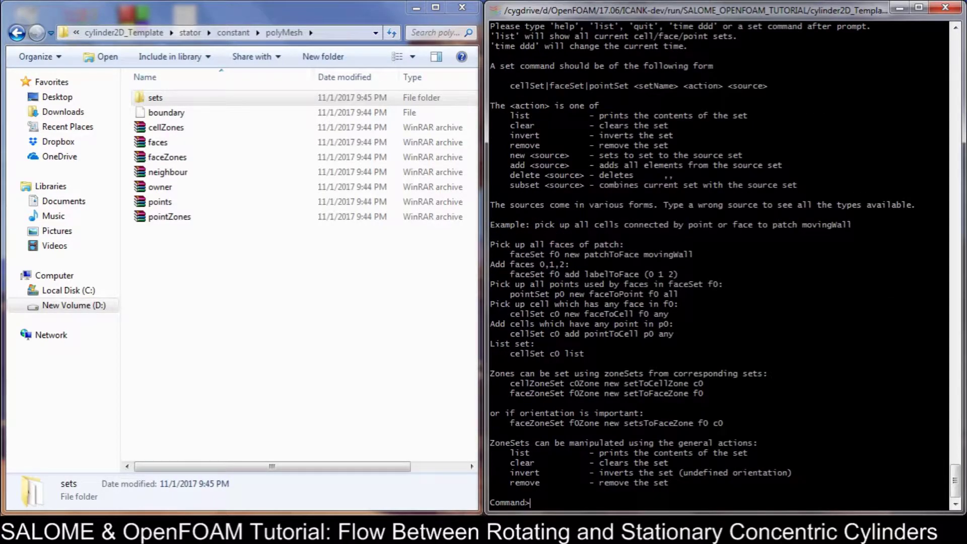
{"action": "left_click_drag", "start_coordinate": [703, 383], "coordinate": [510, 384]}
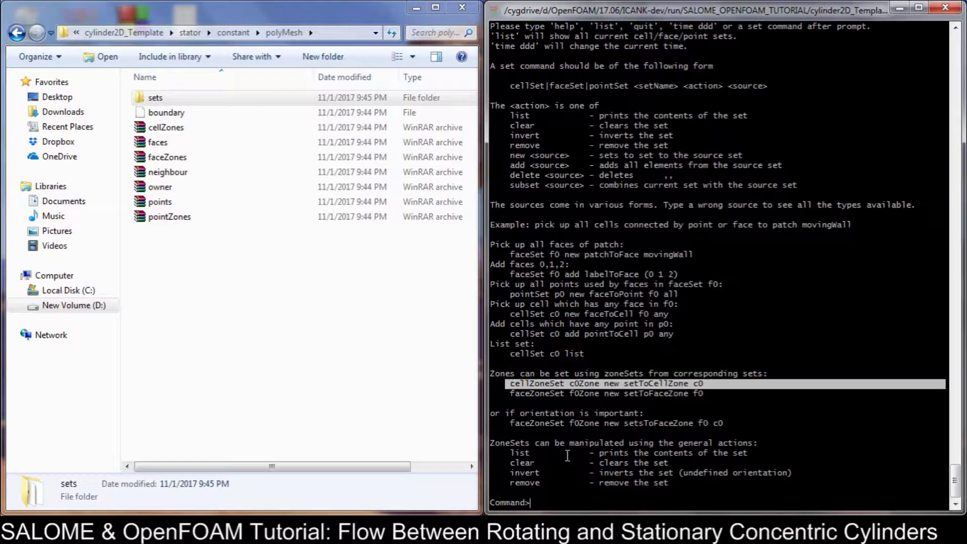
{"action": "left_click", "coordinate": [564, 496]}
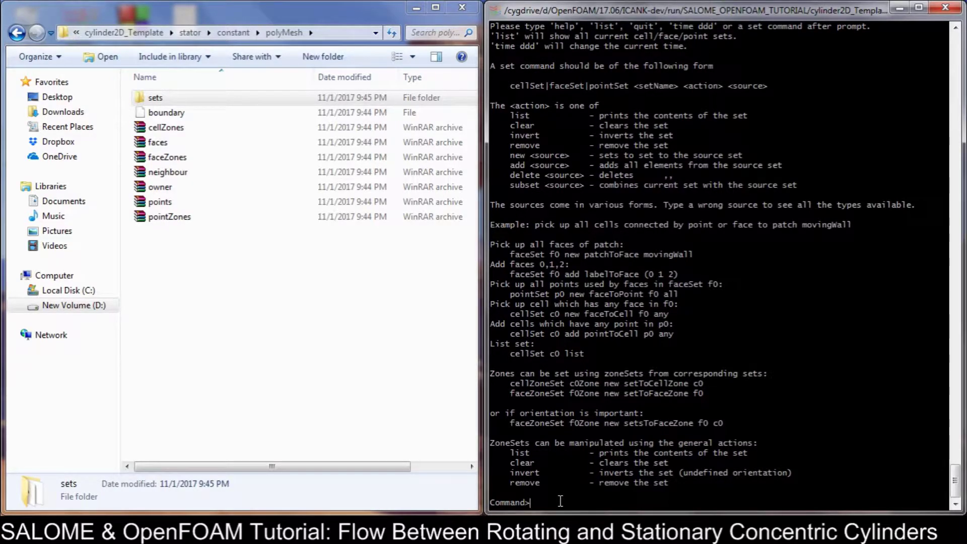
Create the cell zone set rotor from region1 with the command cellZoneSet rotor new setToCellZone region1
{"action": "type", "text": "cellZoneSet rotor new set"}
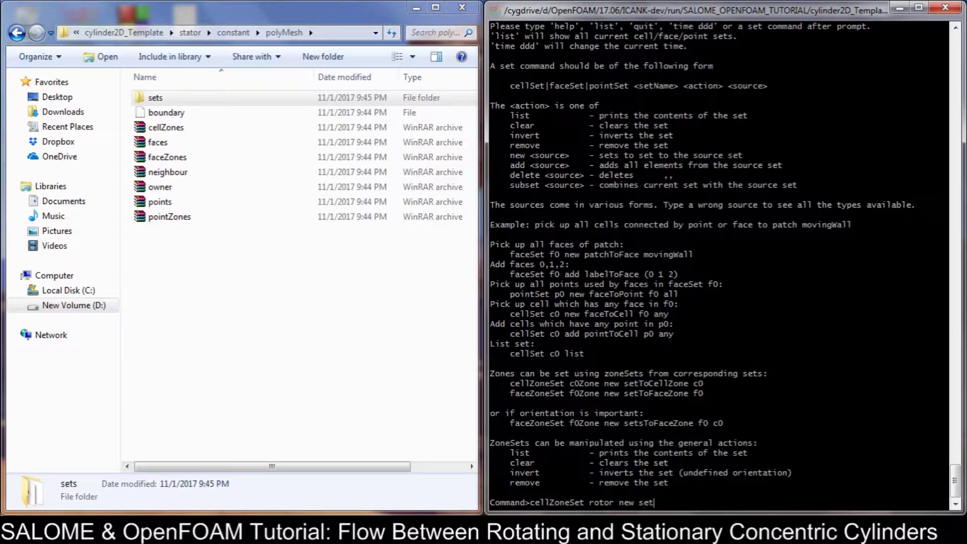
{"action": "type", "text": "ToCellZone re"}
{"action": "type", "text": "gion1"}
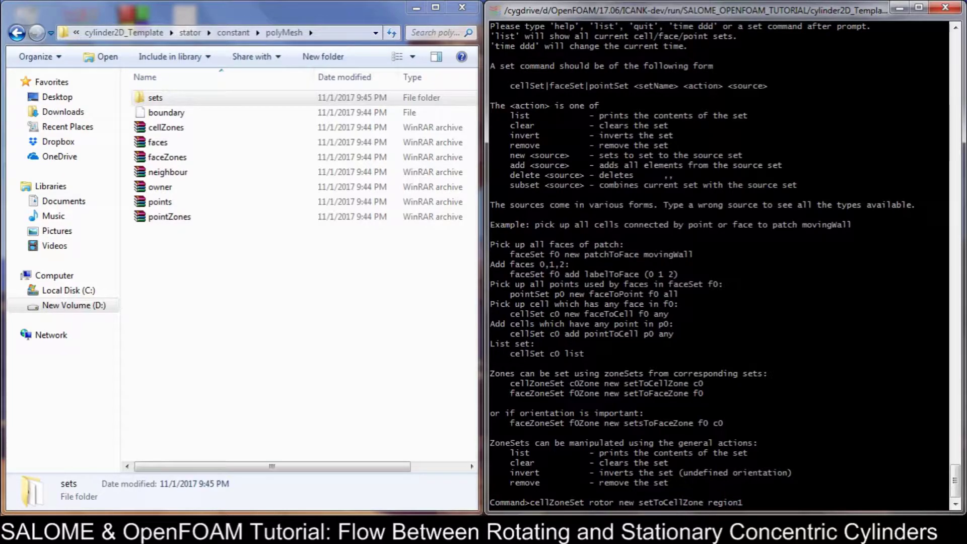
{"action": "left_click_drag", "start_coordinate": [743, 502], "coordinate": [715, 501]}
{"action": "left_click", "coordinate": [755, 501]}
{"action": "key", "text": "Return"}
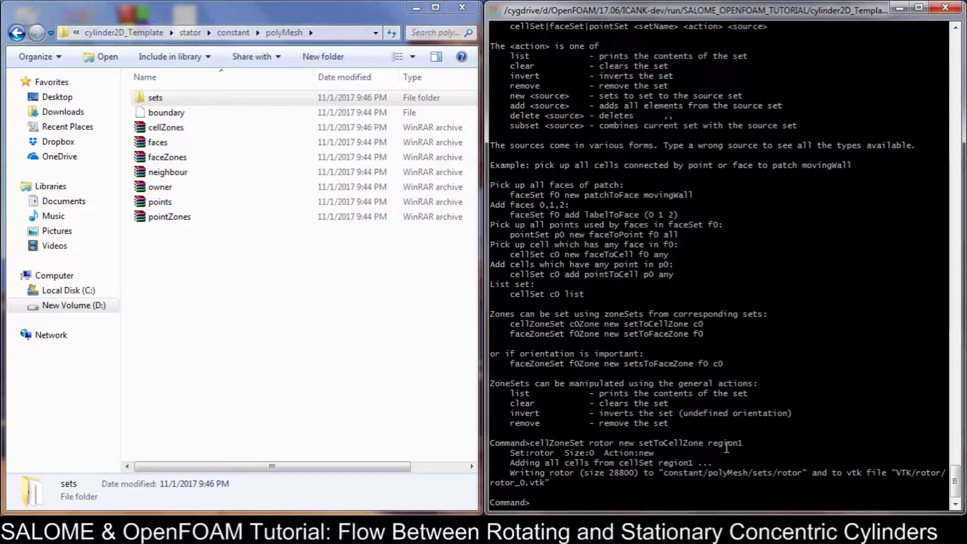
Examine the earlier checkMesh output for the cell counts of region0 and region1 to identify the rotor region
{"action": "left_click_drag", "start_coordinate": [743, 443], "coordinate": [703, 443]}
{"action": "scroll", "coordinate": [675, 401], "scroll_direction": "up", "scroll_amount": 9}
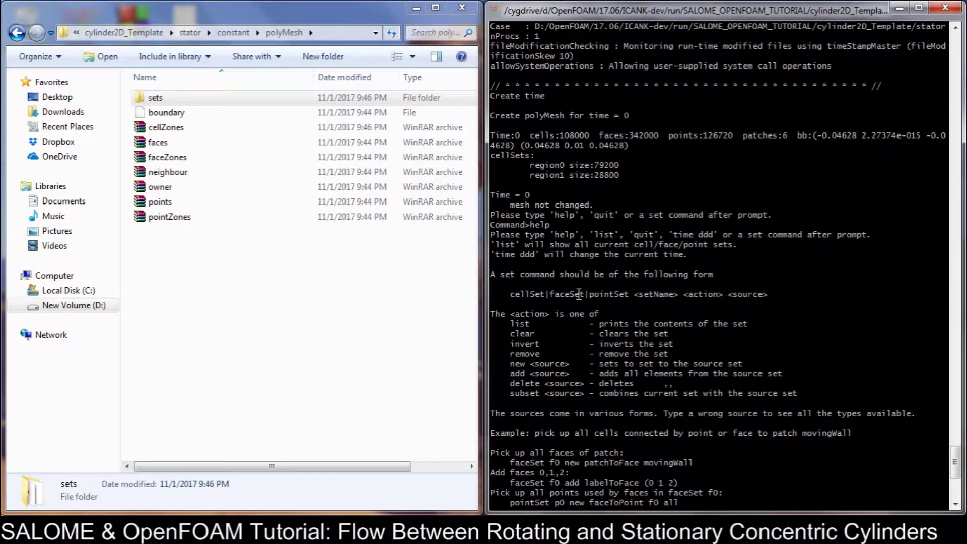
{"action": "scroll", "coordinate": [579, 293], "scroll_direction": "up", "scroll_amount": 8}
{"action": "scroll", "coordinate": [579, 294], "scroll_direction": "up", "scroll_amount": 18}
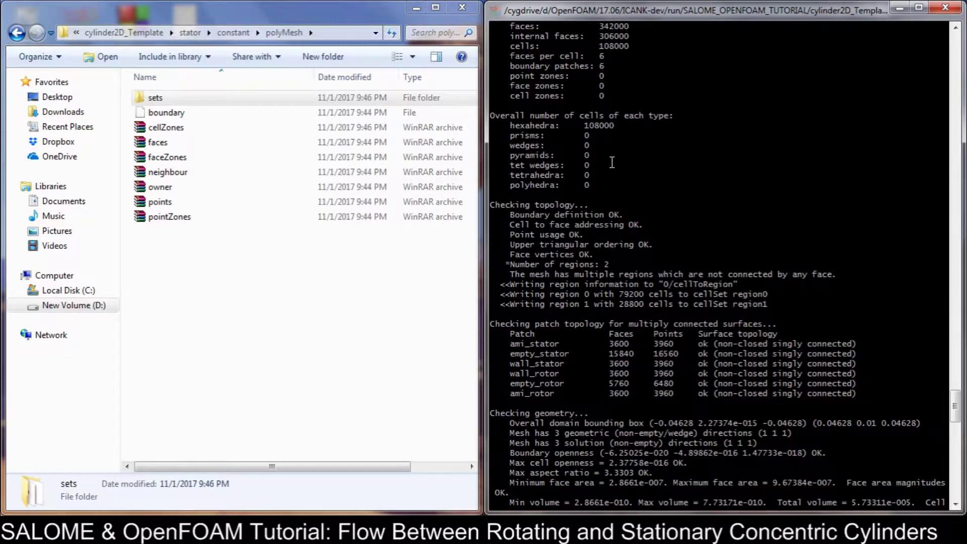
{"action": "scroll", "coordinate": [612, 162], "scroll_direction": "up", "scroll_amount": 4}
{"action": "scroll", "coordinate": [629, 201], "scroll_direction": "down", "scroll_amount": 2}
{"action": "scroll", "coordinate": [622, 313], "scroll_direction": "down", "scroll_amount": 2}
{"action": "mouse_move", "coordinate": [584, 294]}
{"action": "left_mouse_down"}
{"action": "mouse_move", "coordinate": [595, 297]}
{"action": "mouse_move", "coordinate": [588, 306]}
{"action": "left_mouse_up"}
{"action": "left_click_drag", "start_coordinate": [648, 305], "coordinate": [618, 294]}
{"action": "left_click_drag", "start_coordinate": [547, 296], "coordinate": [646, 296]}
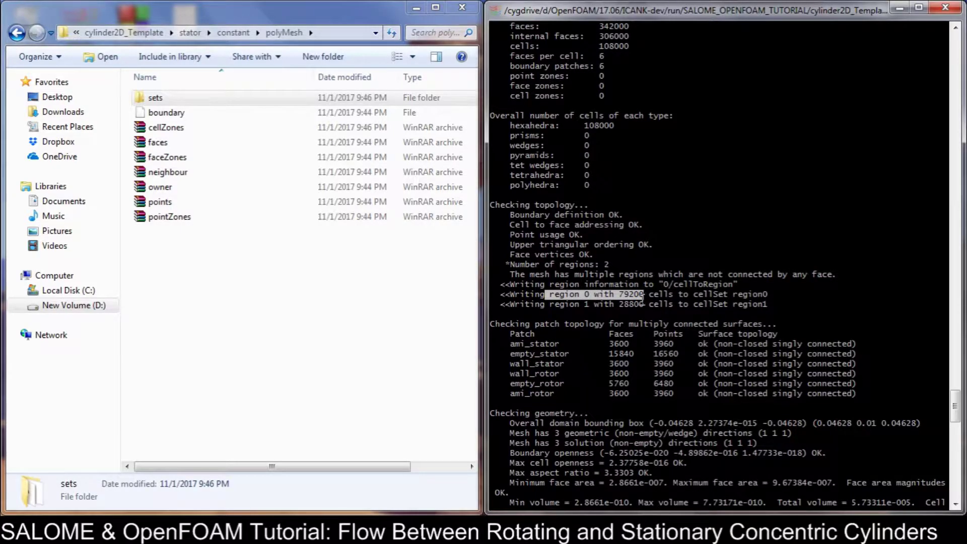
{"action": "left_click_drag", "start_coordinate": [646, 303], "coordinate": [615, 306]}
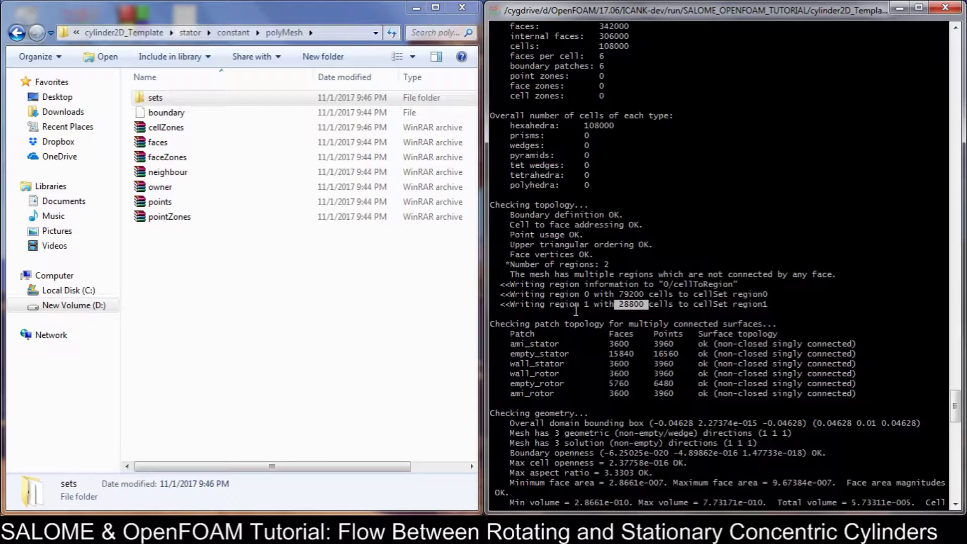
Return to the setSet prompt and quit the utility
{"action": "scroll", "coordinate": [589, 308], "scroll_direction": "down", "scroll_amount": 6}
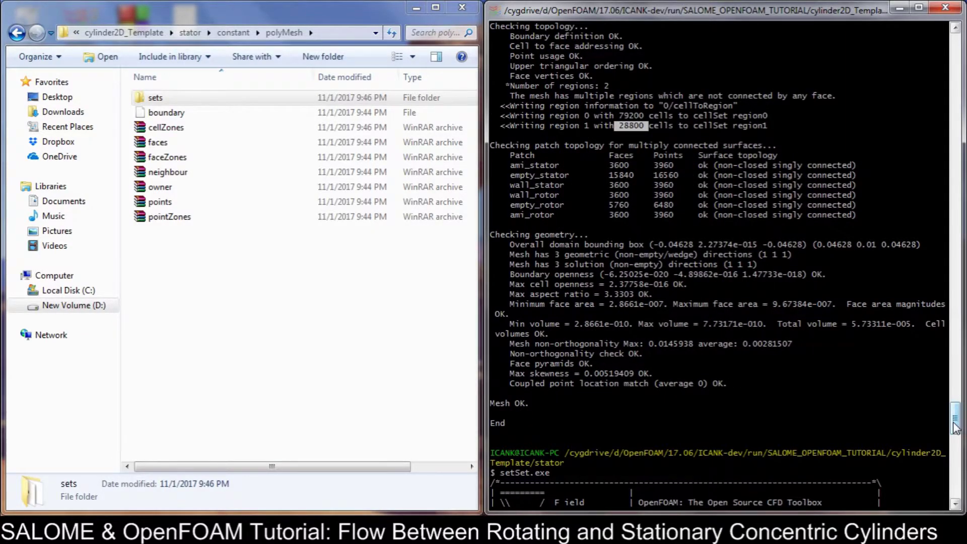
{"action": "left_click_drag", "start_coordinate": [954, 426], "coordinate": [867, 491]}
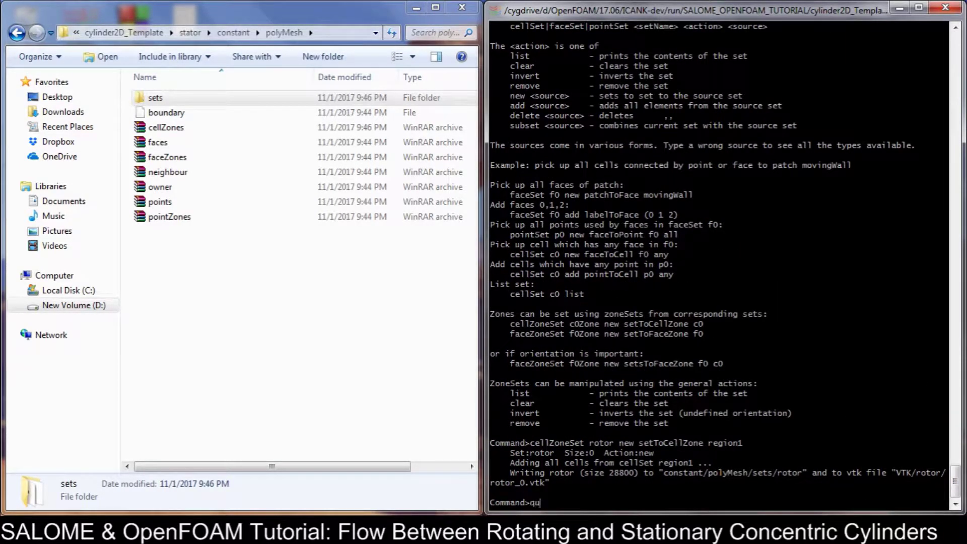
{"action": "type", "text": "t"}
{"action": "key", "text": "Return"}
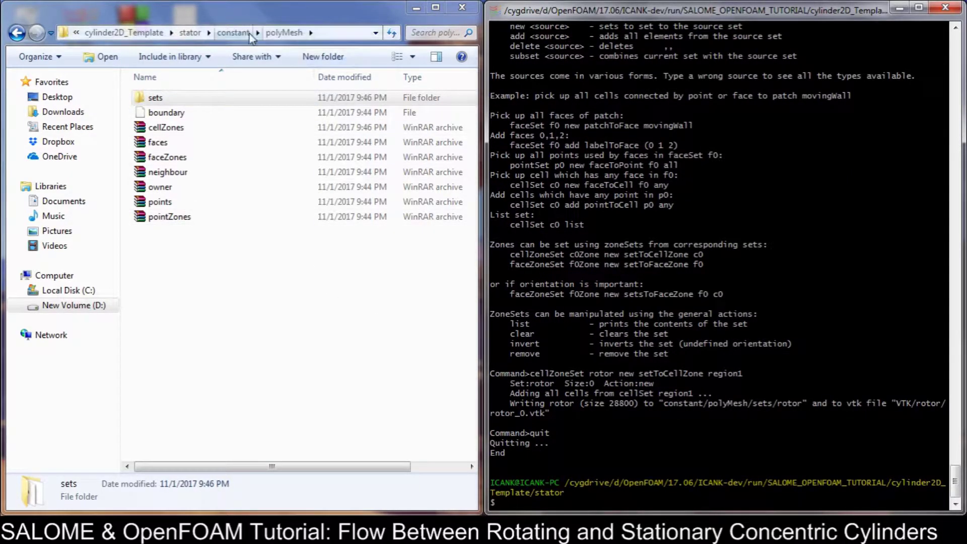
Open topoSetDict from the stator case's system folder in Notepad++ and place its window beside the terminal
{"action": "left_click", "coordinate": [190, 32]}
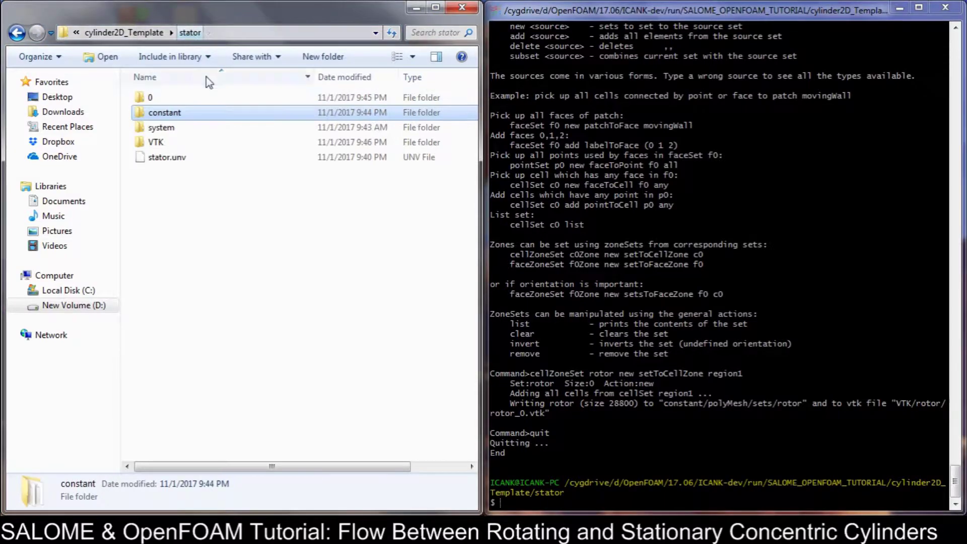
{"action": "double_click", "coordinate": [157, 127]}
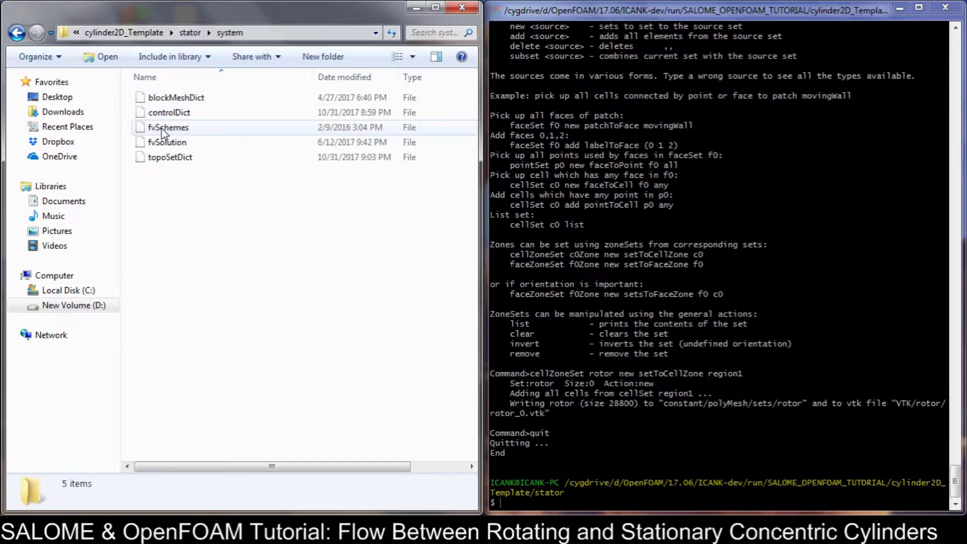
{"action": "left_click", "coordinate": [161, 157]}
{"action": "right_click", "coordinate": [160, 157]}
{"action": "left_click", "coordinate": [216, 209]}
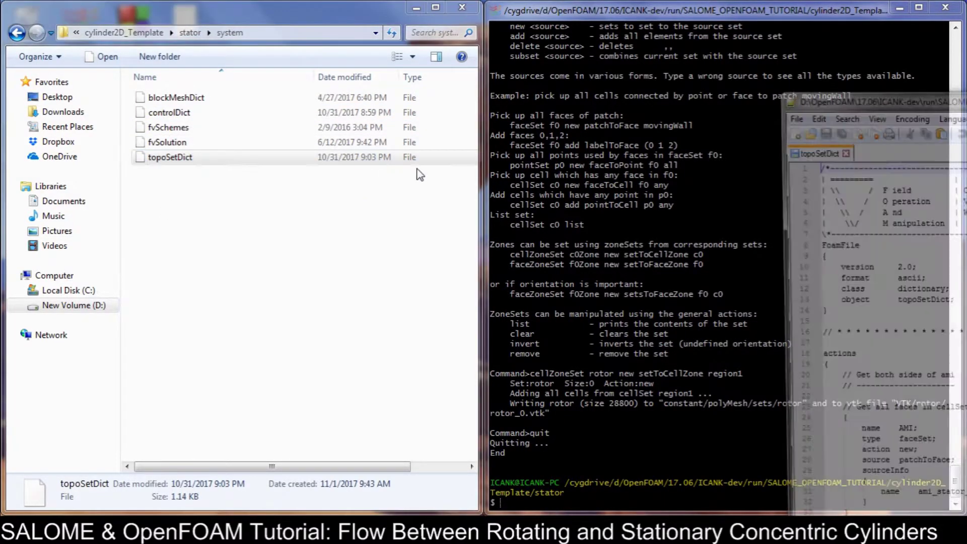
{"action": "left_click_drag", "start_coordinate": [826, 102], "coordinate": [3, 106]}
{"action": "scroll", "coordinate": [222, 261], "scroll_direction": "down", "scroll_amount": 3}
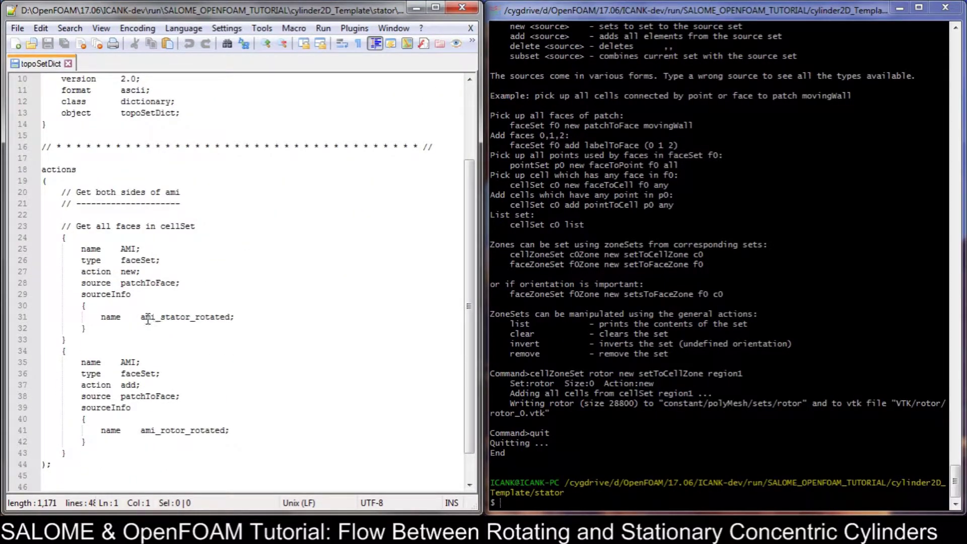
Change the two source patch names in topoSetDict to ami_stator and ami_rotor, and save the file
{"action": "left_click", "coordinate": [147, 317]}
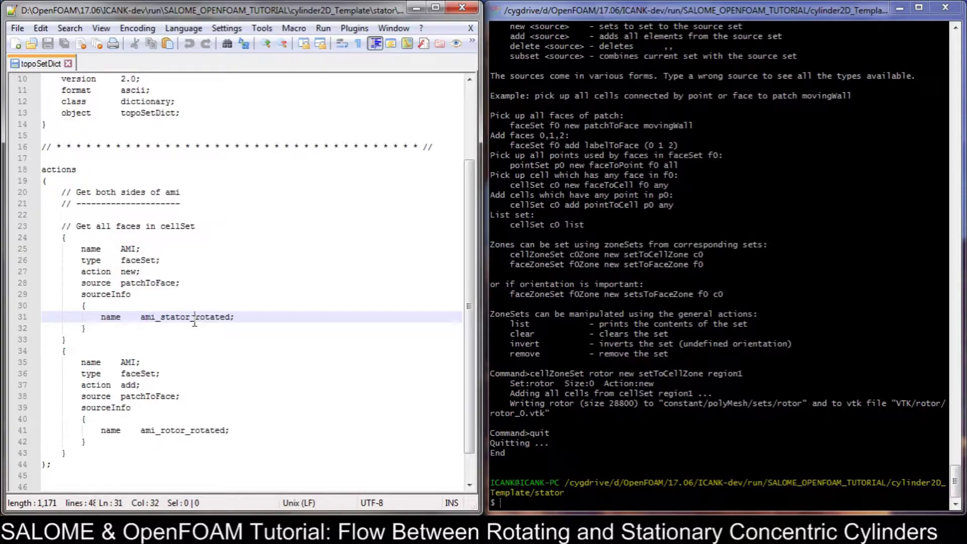
{"action": "key", "text": "ctrl+shift+Right"}
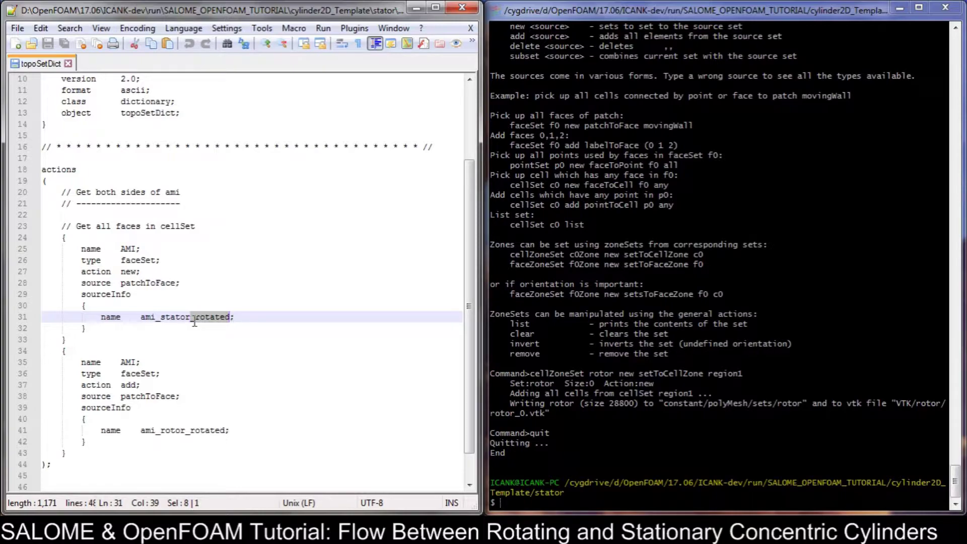
{"action": "key", "text": "BackSpace"}
{"action": "key", "text": "BackSpace"}
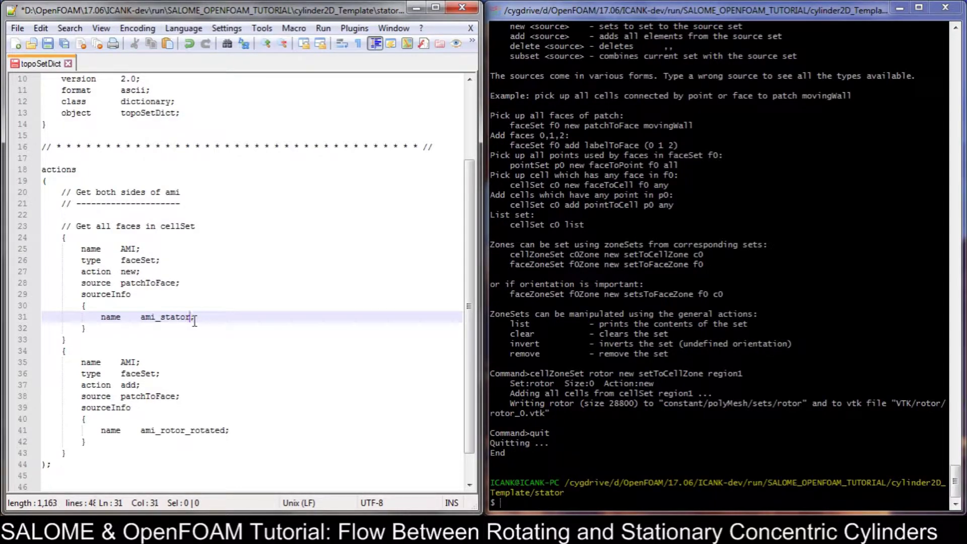
{"action": "left_click", "coordinate": [187, 430]}
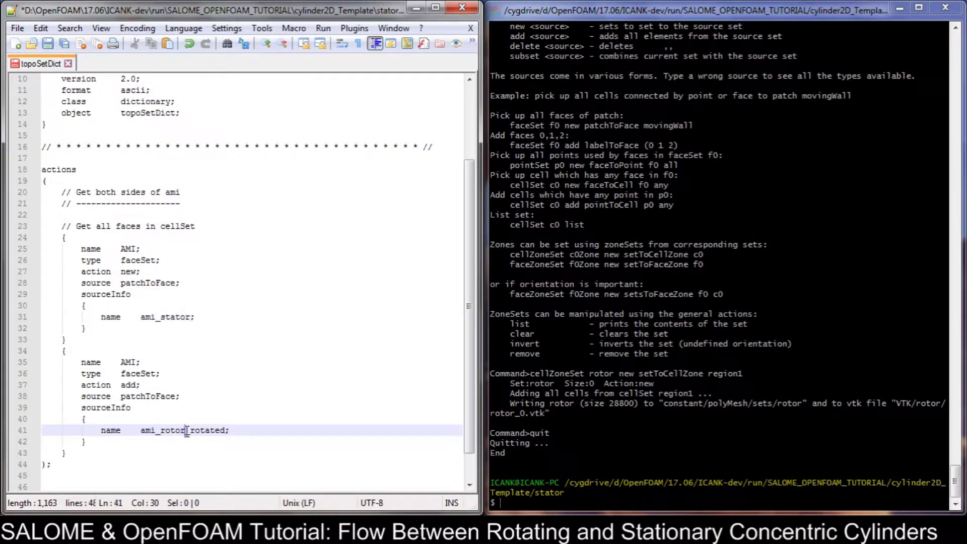
{"action": "key", "text": "ctrl+shift+Right"}
{"action": "key", "text": "BackSpace"}
{"action": "key", "text": "ctrl+s"}
Run topoSet in the stator case to create the AMI face set, and close the topoSetDict editor
{"action": "left_click", "coordinate": [592, 483]}
{"action": "type", "text": "top"}
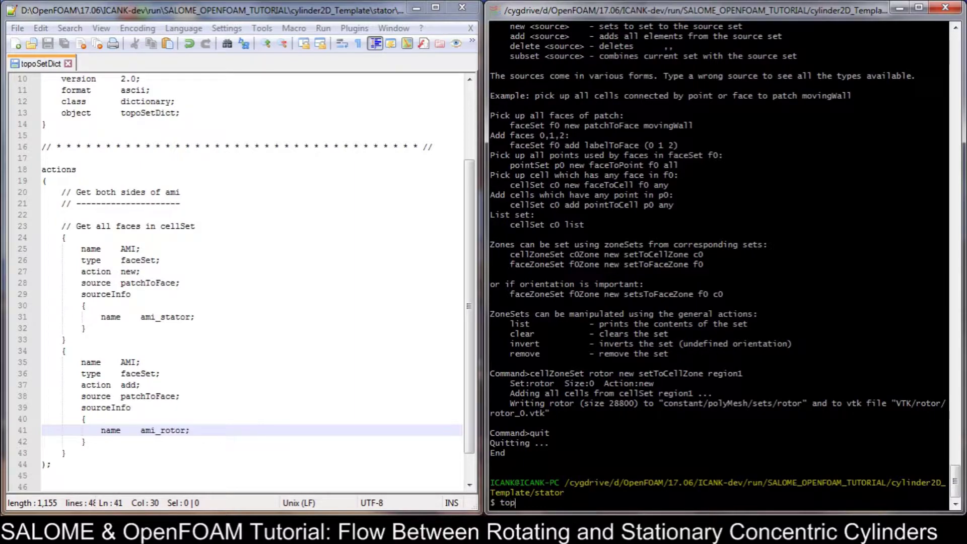
{"action": "type", "text": "oS"}
{"action": "key", "text": "Tab"}
{"action": "key", "text": "Return"}
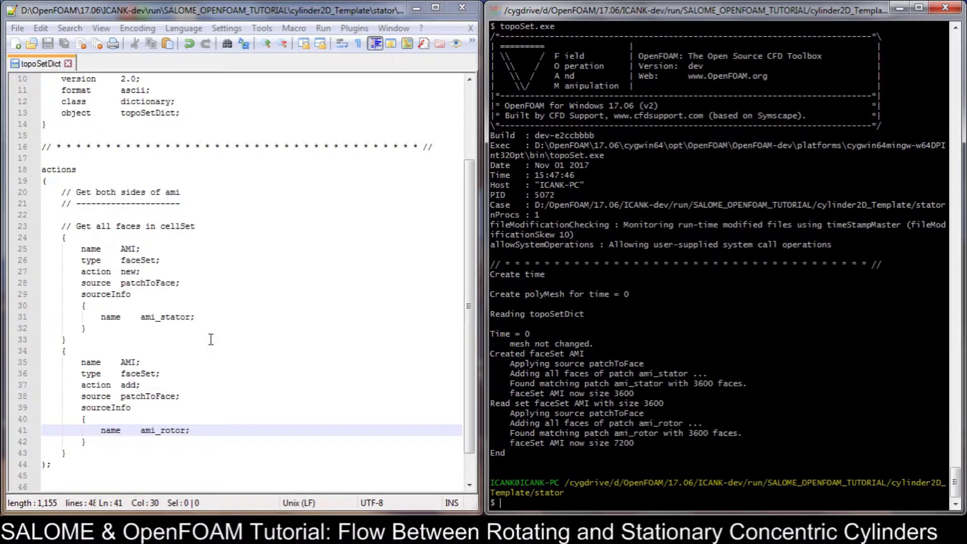
{"action": "left_click", "coordinate": [463, 8]}
{"action": "left_click", "coordinate": [416, 8]}
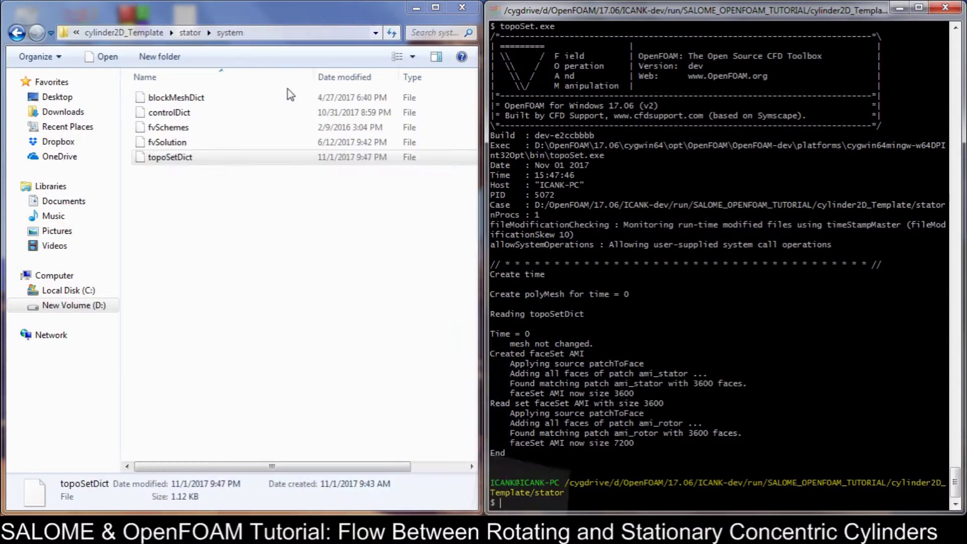
Open the boundary file from the stator case's constant/polyMesh folder in Notepad++ at the patch definitions
{"action": "left_click", "coordinate": [190, 33]}
{"action": "double_click", "coordinate": [166, 112]}
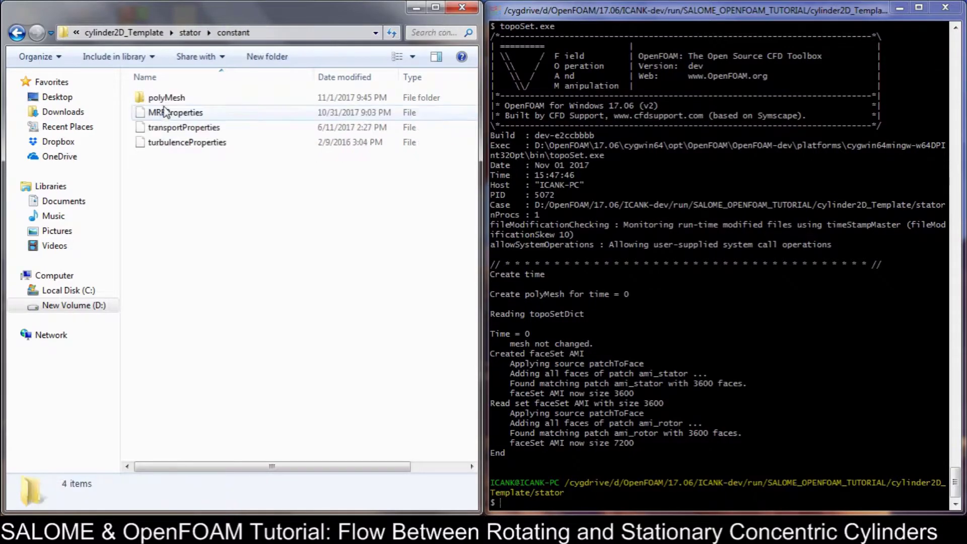
{"action": "double_click", "coordinate": [166, 97]}
{"action": "right_click", "coordinate": [160, 111]}
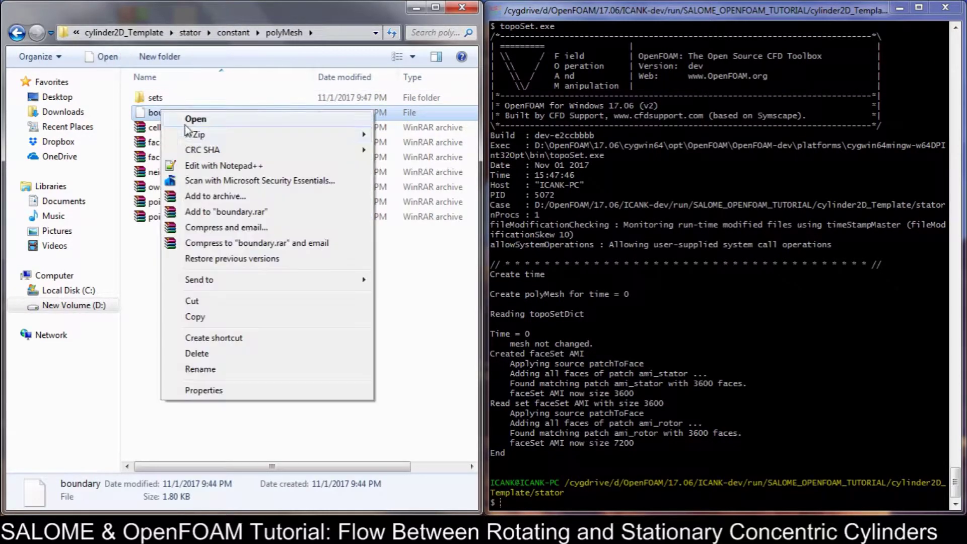
{"action": "left_click", "coordinate": [218, 166]}
{"action": "scroll", "coordinate": [180, 245], "scroll_direction": "down", "scroll_amount": 3}
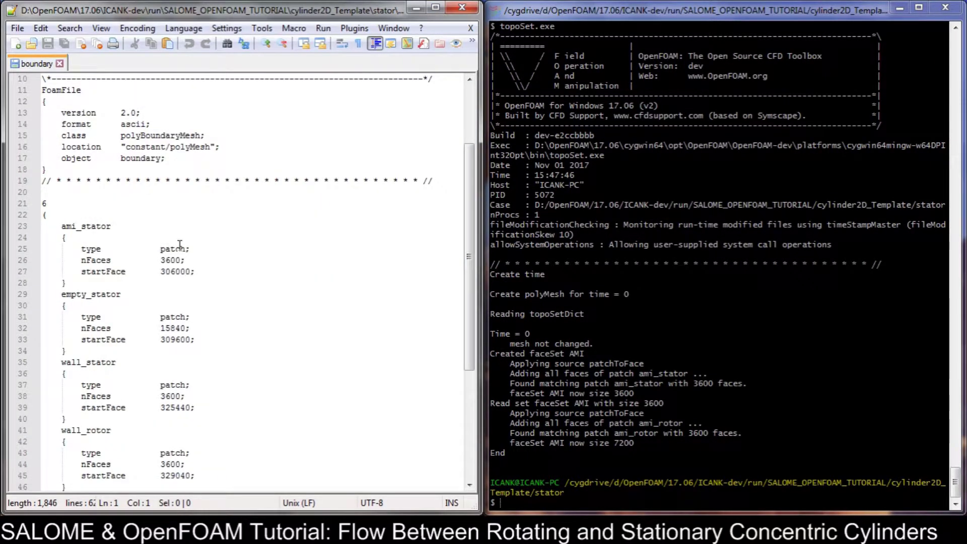
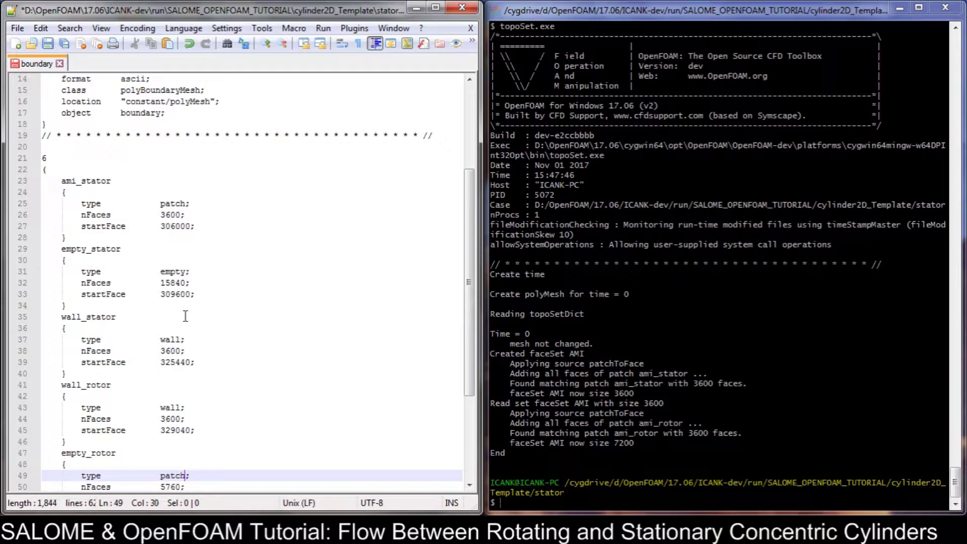
Set the empty_rotor patch type to empty in the boundary file and save the file
{"action": "type", "text": "empt"}
{"action": "key", "text": "Return"}
{"action": "key", "text": "Down"}
{"action": "key", "text": "Down"}
{"action": "key", "text": "Down"}
{"action": "key", "text": "Down"}
{"action": "key", "text": "Down"}
{"action": "key", "text": "Down"}
{"action": "key", "text": "Down"}
{"action": "key", "text": "Down"}
{"action": "key", "text": "Down"}
{"action": "key", "text": "Down"}
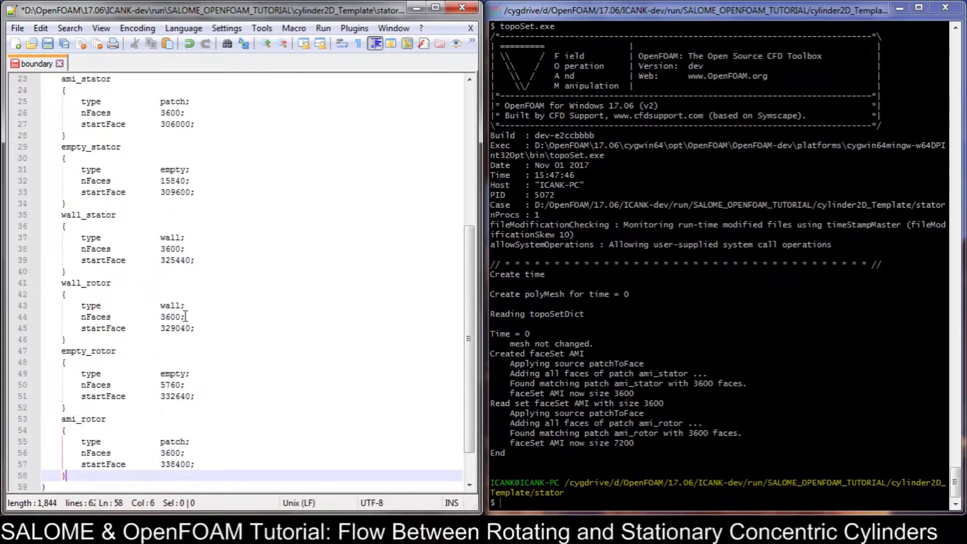
{"action": "key", "text": "ctrl+s"}
Replace the ami_stator patch type with cycliAMI in the boundary file
{"action": "scroll", "coordinate": [185, 316], "scroll_direction": "up", "scroll_amount": 4}
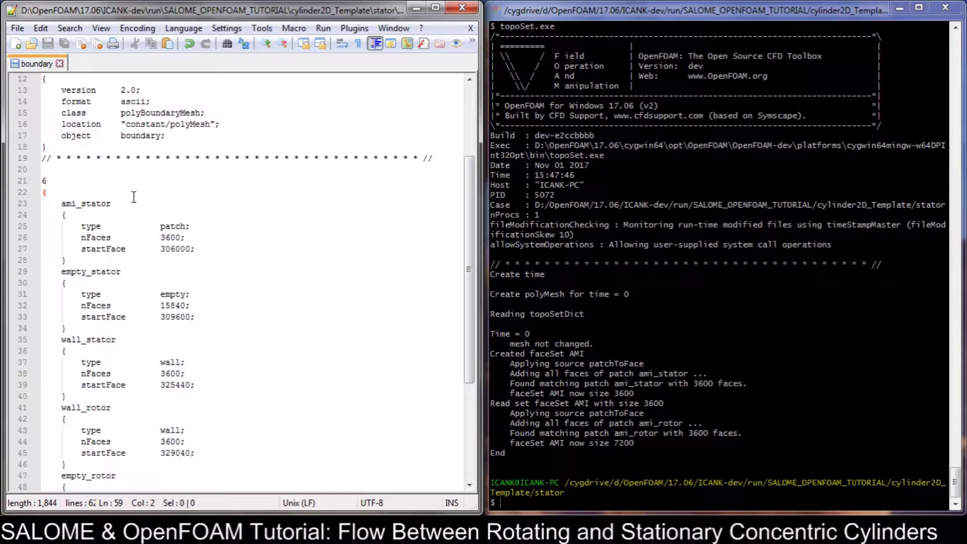
{"action": "left_click", "coordinate": [184, 226]}
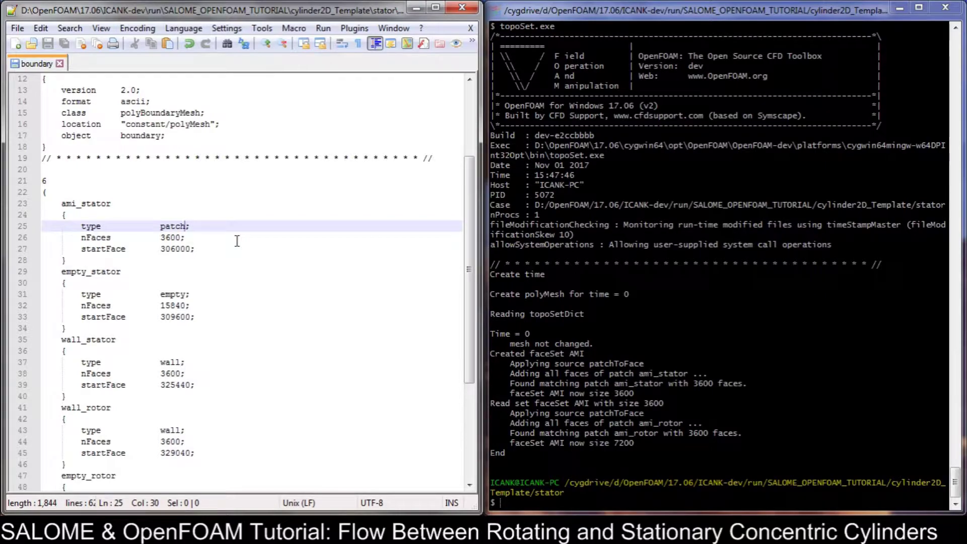
{"action": "key", "text": "BackSpace"}
{"action": "key", "text": "BackSpace"}
{"action": "key", "text": "BackSpace"}
{"action": "key", "text": "BackSpace"}
{"action": "key", "text": "BackSpace"}
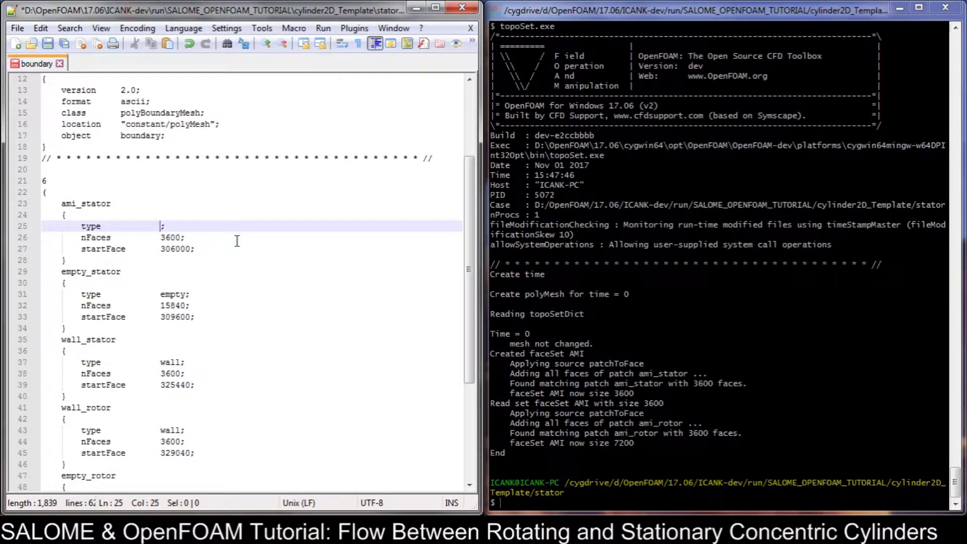
{"action": "type", "text": "cycliAMI"}
Add a matchTolerance entry of 0.00001 below startFace in the ami_stator patch
{"action": "key", "text": "Down"}
{"action": "key", "text": "Down"}
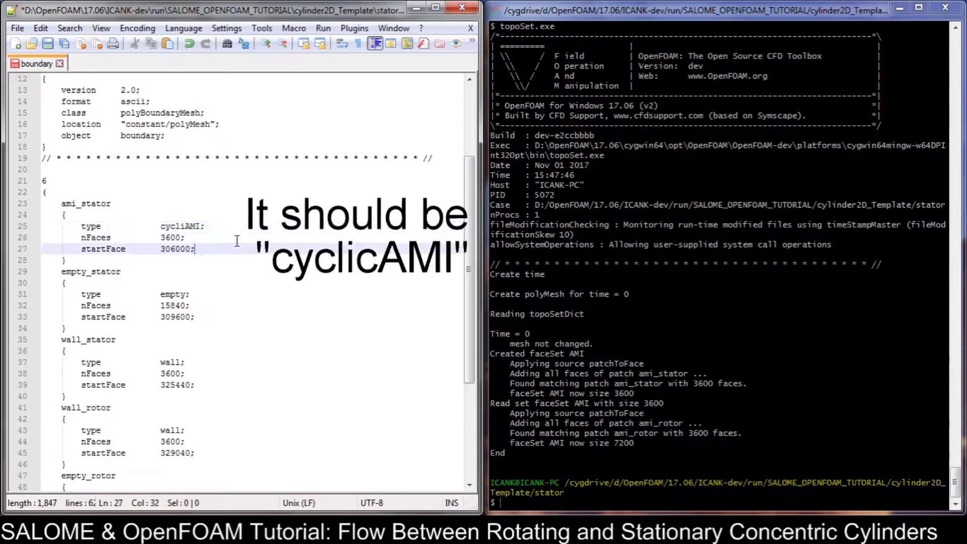
{"action": "key", "text": "Return"}
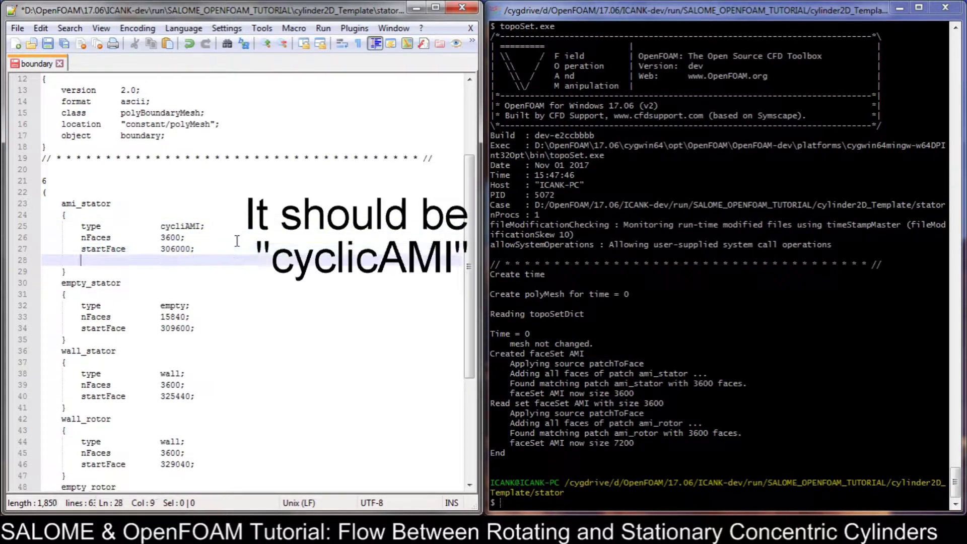
{"action": "type", "text": "natchTo"}
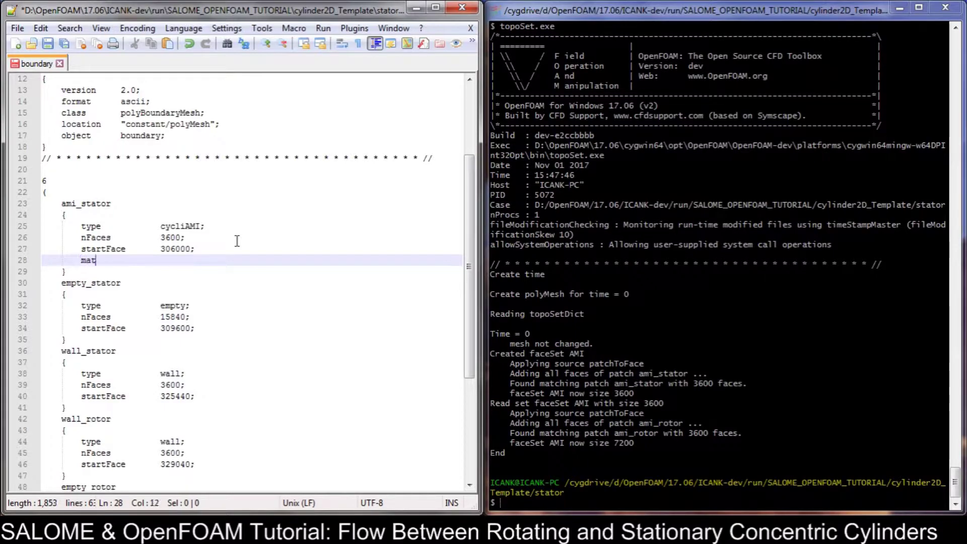
{"action": "type", "text": "lerance"}
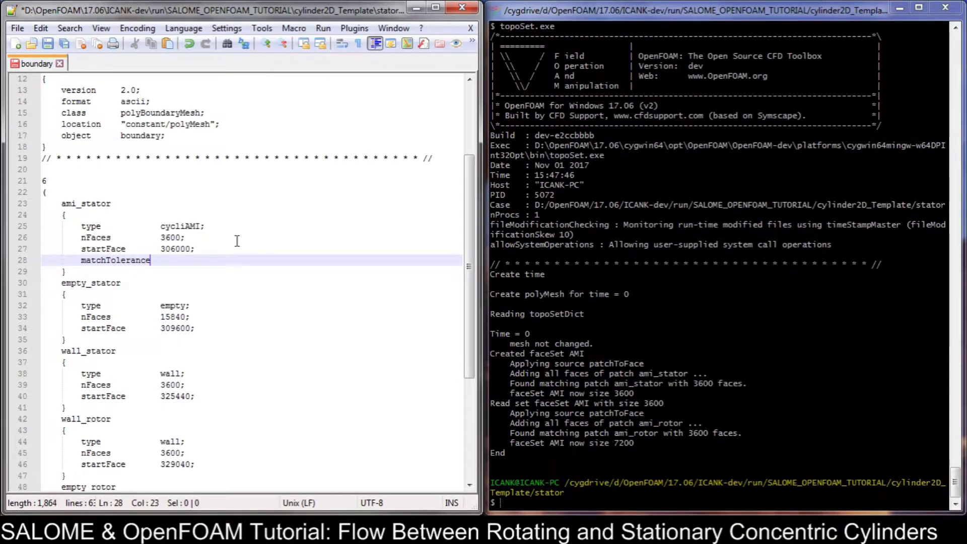
{"action": "key", "text": "Tab"}
{"action": "type", "text": "0"}
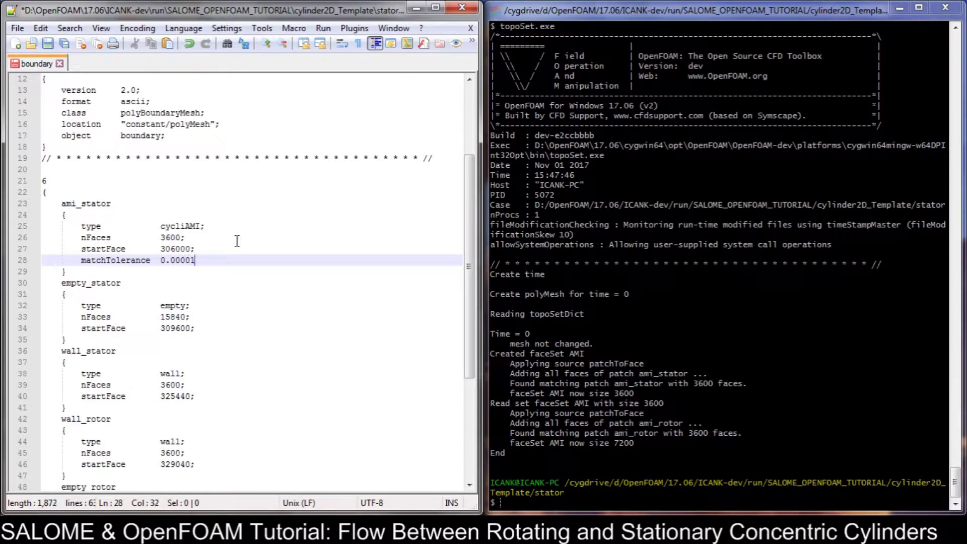
{"action": "type", "text": ".00001;"}
{"action": "key", "text": "Return"}
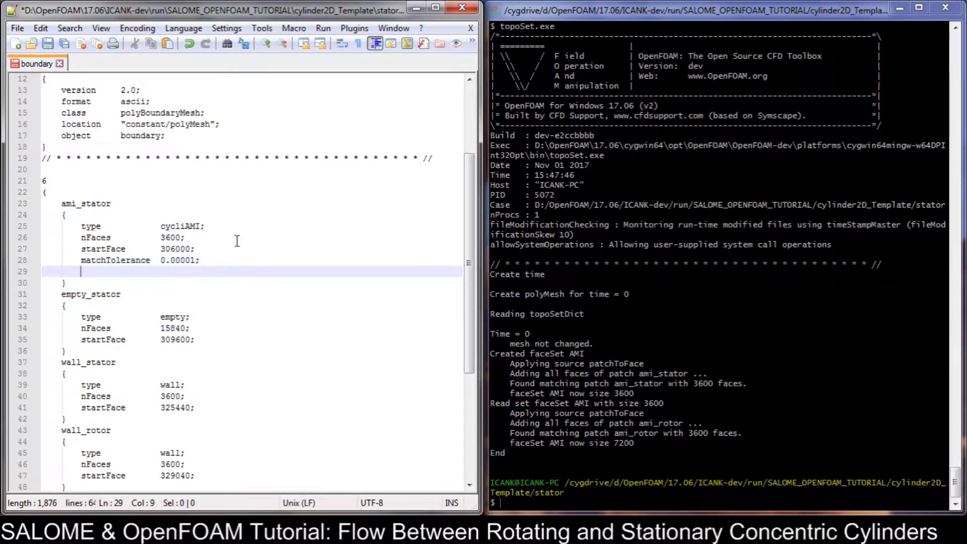
Add a transform entry set to noOrdering in the ami_stator patch
{"action": "type", "text": "transform"}
{"action": "key", "text": "Tab"}
{"action": "key", "text": "Tab"}
{"action": "type", "text": "nonrdering;"}
{"action": "key", "text": "Return"}
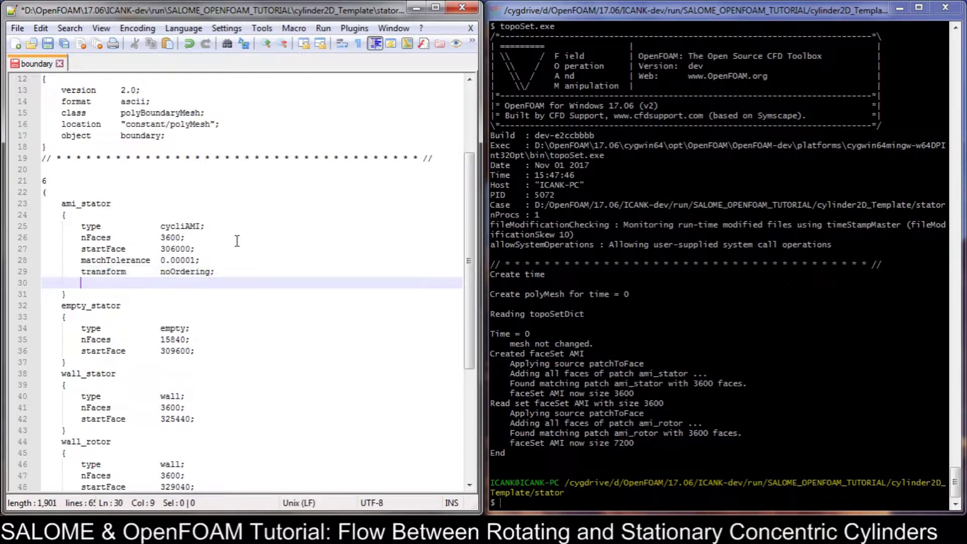
Add a neighbourPatch entry set to ami_rotor in the ami_stator patch and check it against the patch name
{"action": "type", "text": "neigh"}
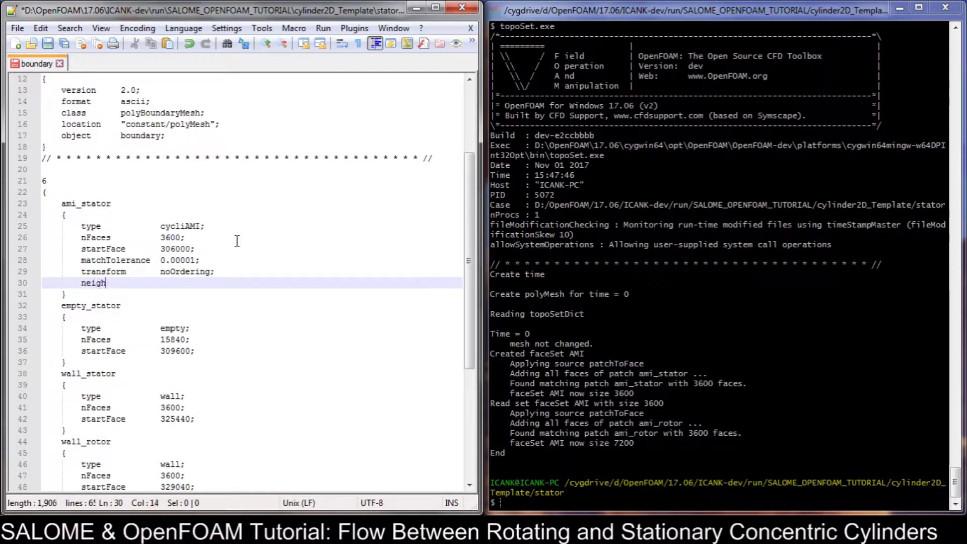
{"action": "type", "text": "bourPatch"}
{"action": "key", "text": "Tab"}
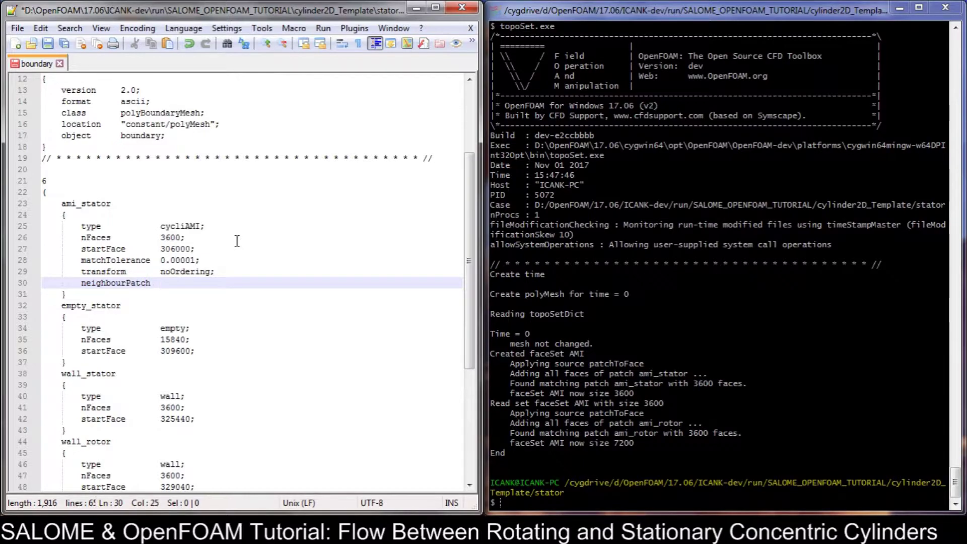
{"action": "type", "text": "ami"}
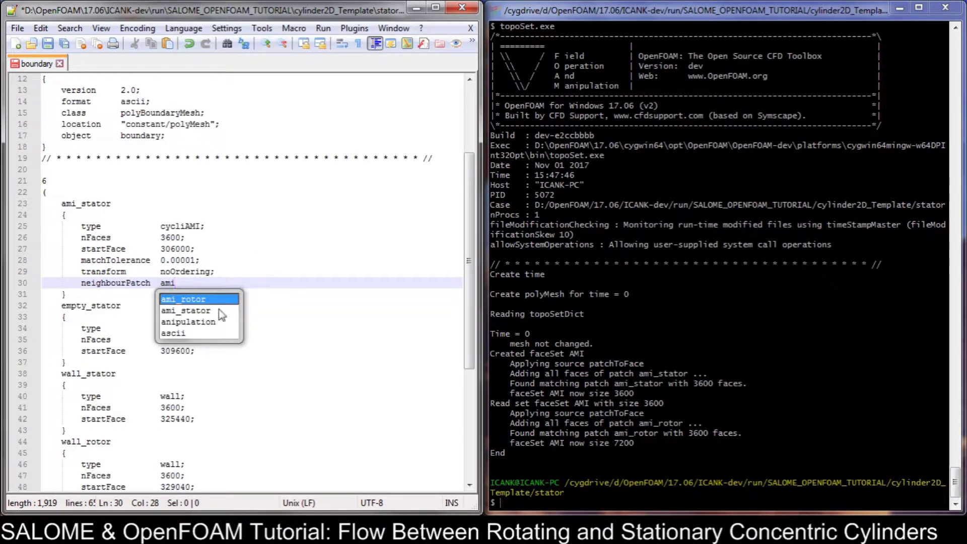
{"action": "key", "text": "Return"}
{"action": "type", "text": ";"}
{"action": "left_click_drag", "start_coordinate": [207, 283], "coordinate": [160, 282]}
{"action": "left_click", "coordinate": [112, 203]}
{"action": "left_click_drag", "start_coordinate": [111, 203], "coordinate": [56, 203]}
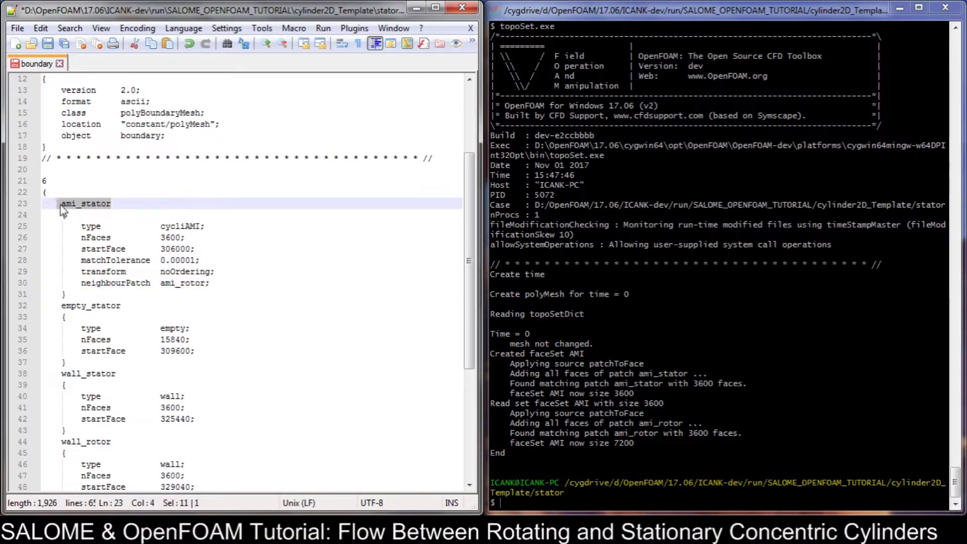
{"action": "double_click", "coordinate": [163, 283]}
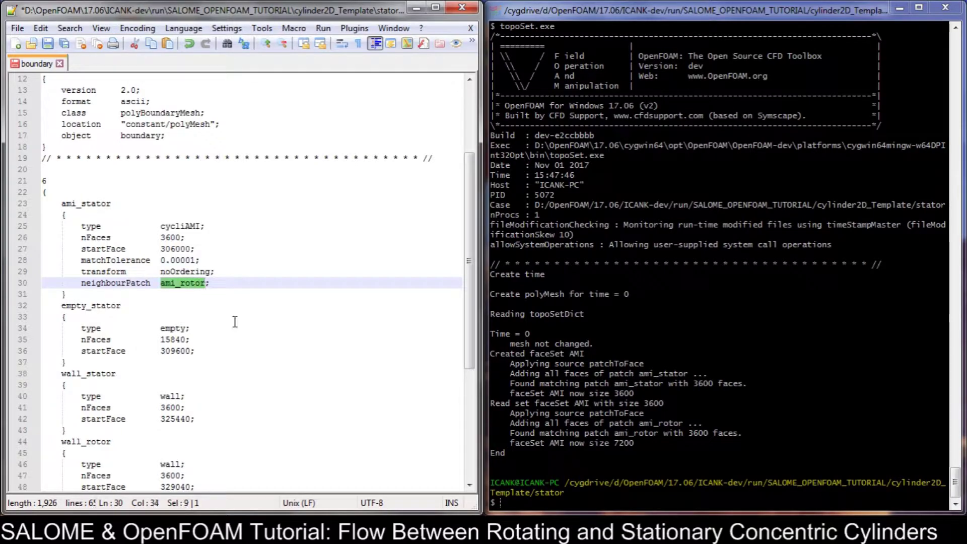
{"action": "left_click", "coordinate": [254, 295]}
Replace the ami_rotor patch type with cycliAMI in the boundary file
{"action": "scroll", "coordinate": [230, 298], "scroll_direction": "down", "scroll_amount": 2}
{"action": "scroll", "coordinate": [222, 305], "scroll_direction": "up", "scroll_amount": 1}
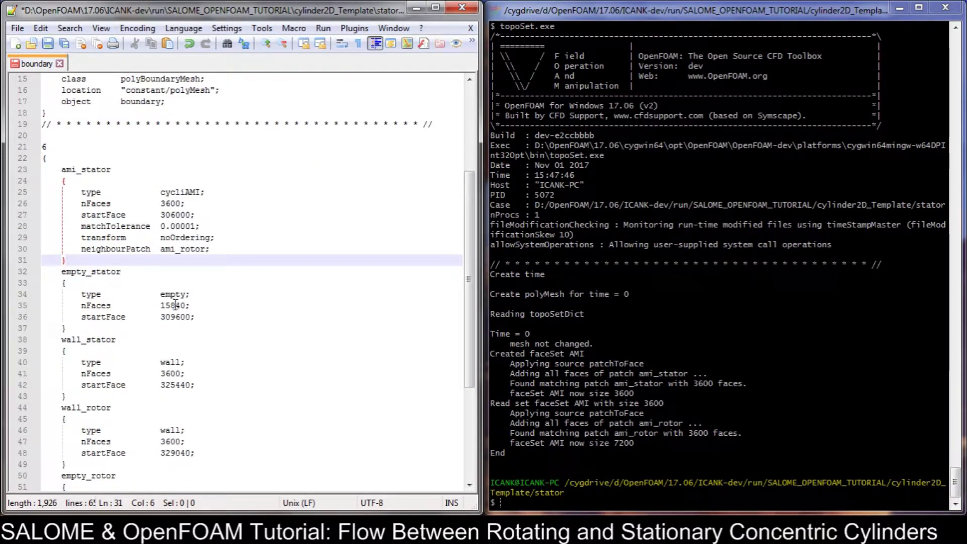
{"action": "scroll", "coordinate": [184, 300], "scroll_direction": "down", "scroll_amount": 5}
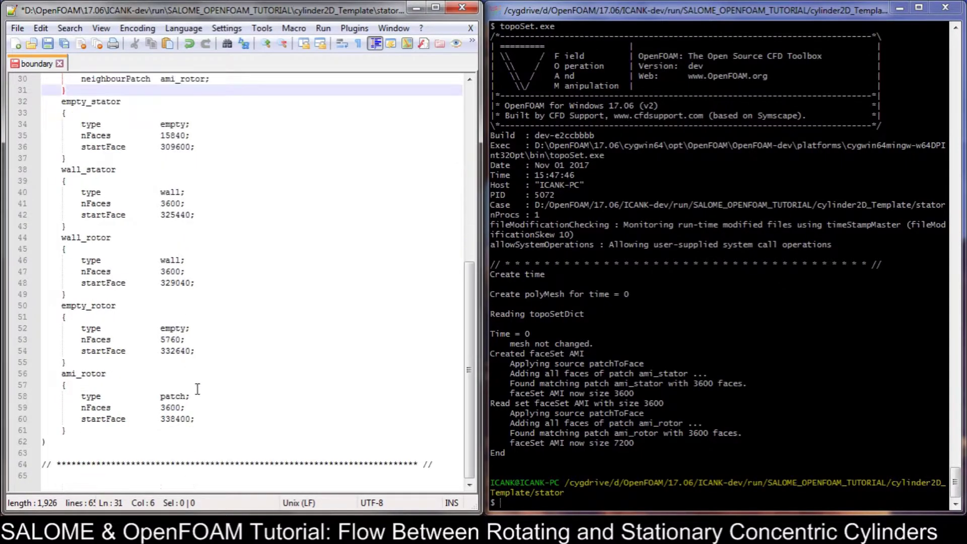
{"action": "left_click", "coordinate": [186, 396]}
{"action": "key", "text": "ctrl+shift+Left"}
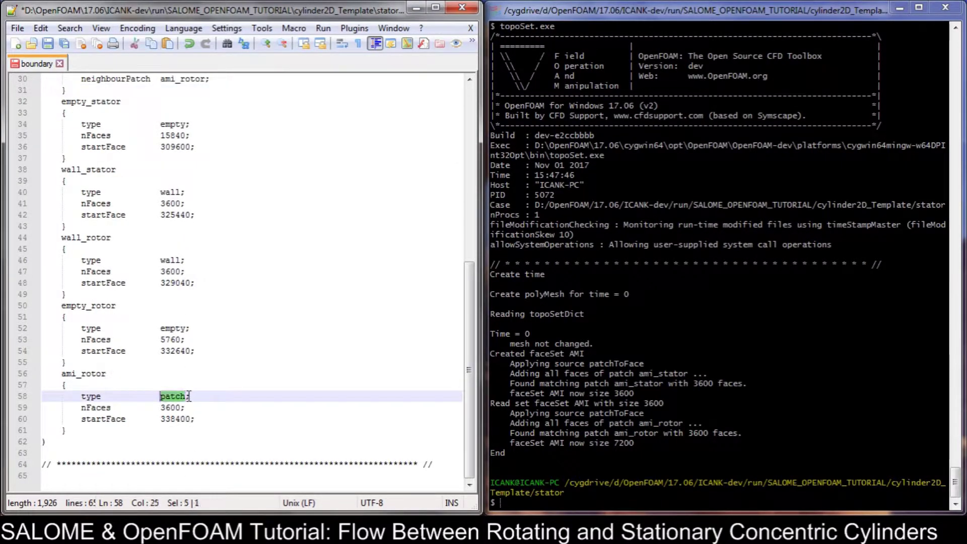
{"action": "type", "text": "cyclicAMI"}
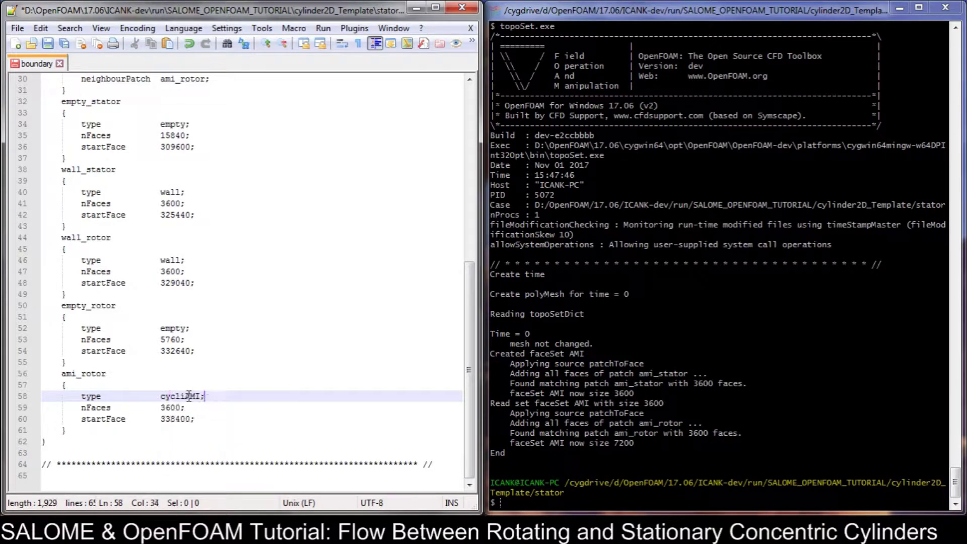
Add a matchTolerance entry of 0.00001 below startFace in the ami_rotor patch
{"action": "key", "text": "Down"}
{"action": "key", "text": "Down"}
{"action": "key", "text": "End"}
{"action": "key", "text": "Return"}
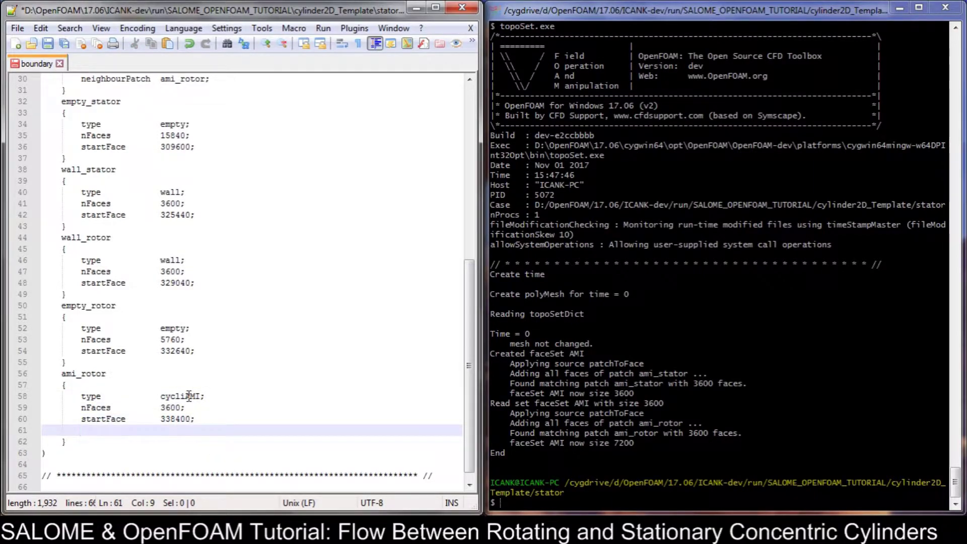
{"action": "type", "text": "matchTolerance"}
{"action": "key", "text": "Tab"}
{"action": "type", "text": "0.00001;"}
{"action": "key", "text": "Return"}
Add a transform entry set to noOrdering in the ami_rotor patch, matching the ami_stator definition
{"action": "scroll", "coordinate": [190, 395], "scroll_direction": "up", "scroll_amount": 4}
{"action": "scroll", "coordinate": [189, 396], "scroll_direction": "down", "scroll_amount": 4}
{"action": "type", "text": "transform"}
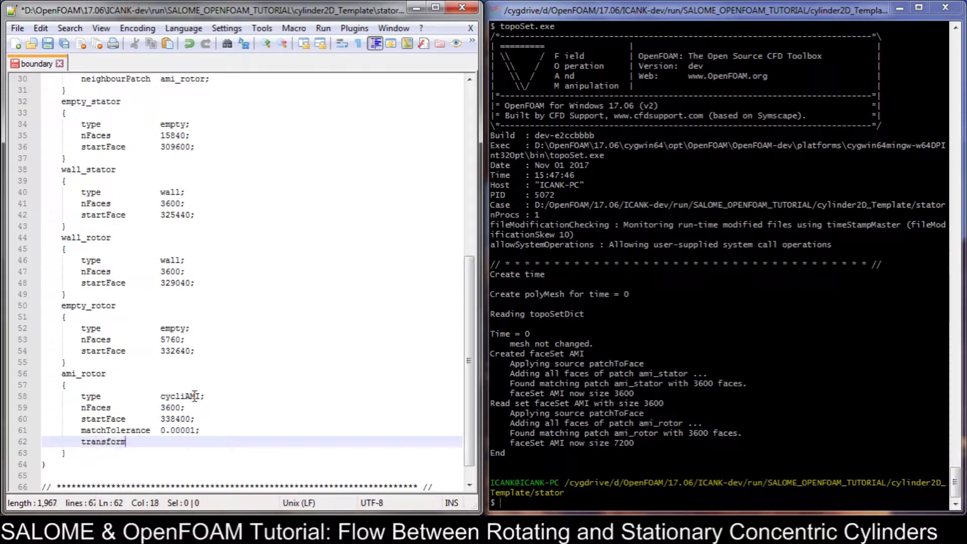
{"action": "key", "text": "Tab"}
{"action": "key", "text": "Tab"}
{"action": "type", "text": "no"}
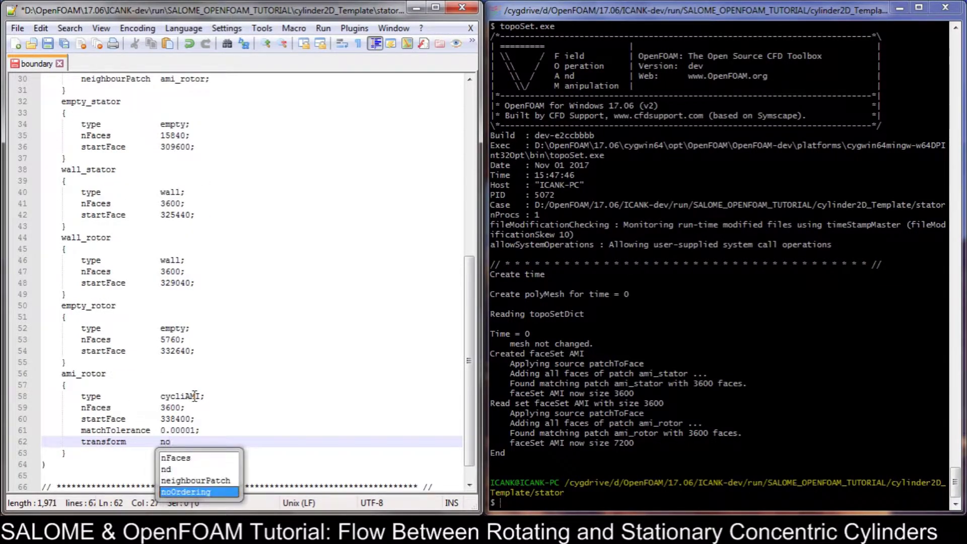
{"action": "key", "text": "Return"}
{"action": "type", "text": ";"}
{"action": "key", "text": "Return"}
Add a neighbourPatch entry set to ami_stator in the ami_rotor patch and save the boundary file
{"action": "type", "text": "n"}
{"action": "key", "text": "Return"}
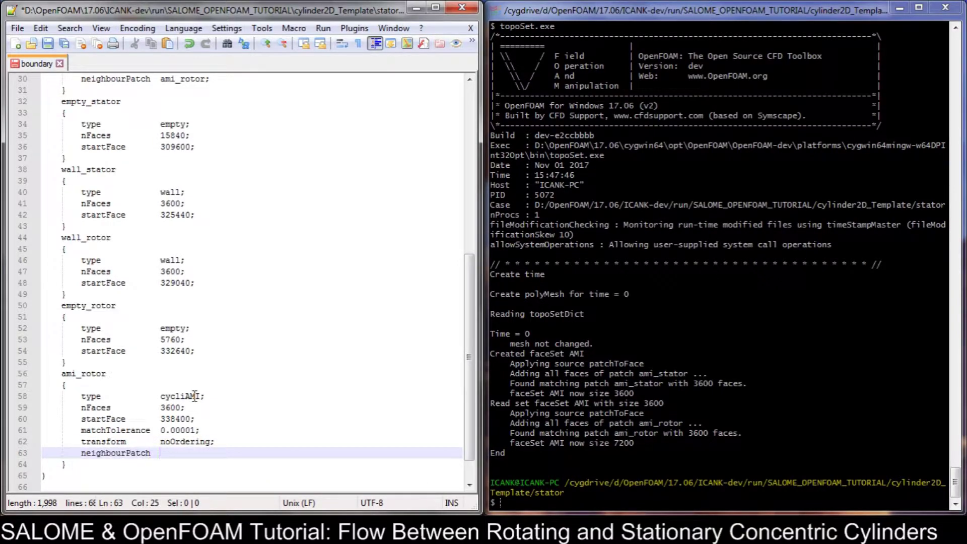
{"action": "type", "text": "ami"}
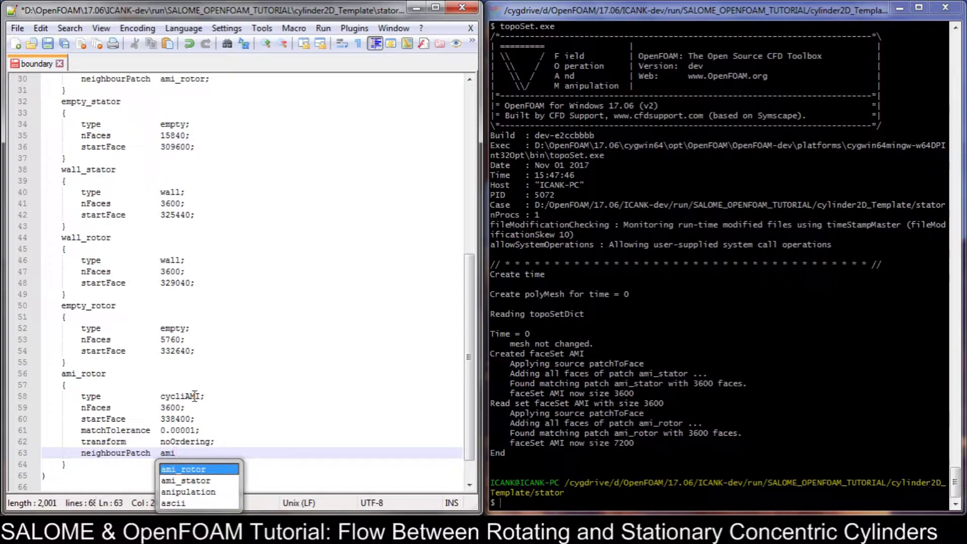
{"action": "type", "text": "_s"}
{"action": "key", "text": "Return"}
{"action": "type", "text": ";"}
{"action": "key", "text": "ctrl+s"}
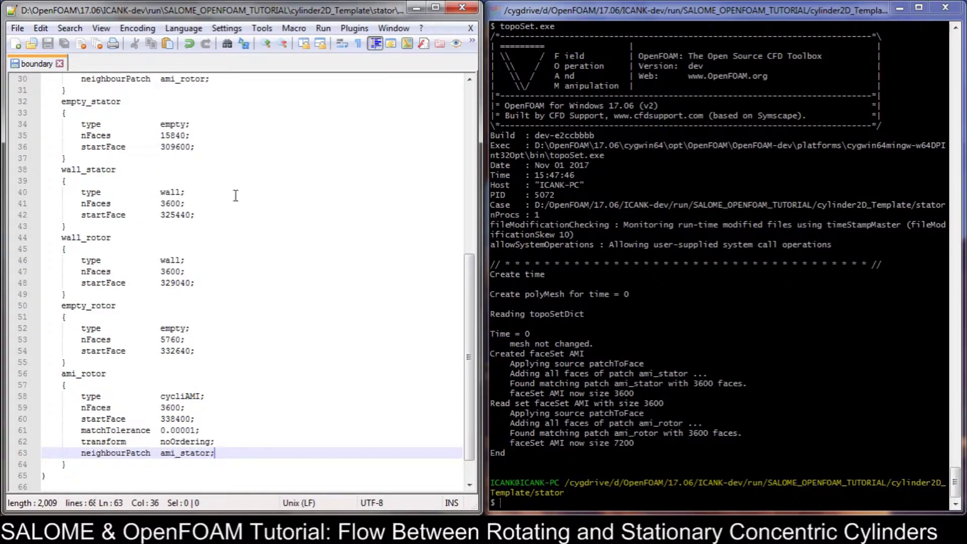
Open the U file from the stator case's 0 folder in Notepad++
{"action": "left_click", "coordinate": [416, 8]}
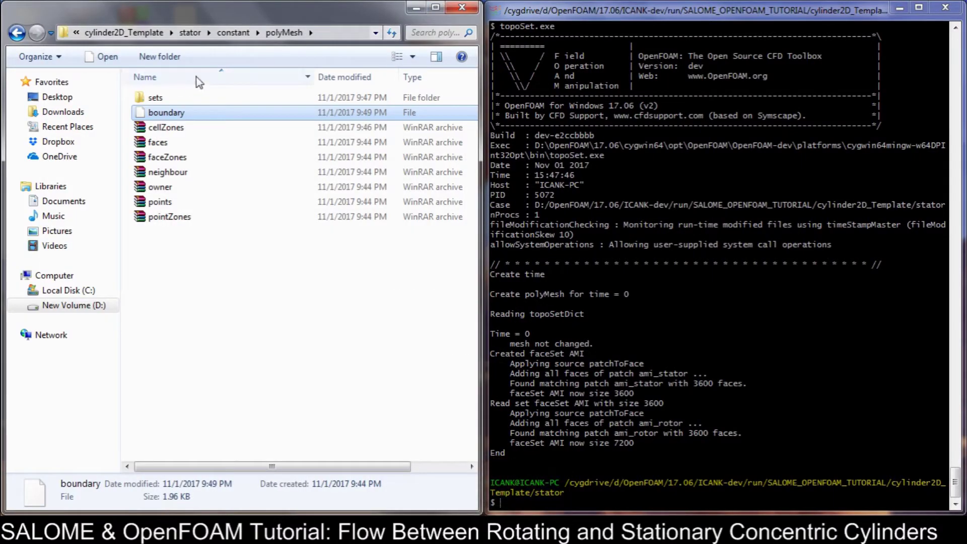
{"action": "left_click", "coordinate": [190, 33]}
{"action": "double_click", "coordinate": [160, 100]}
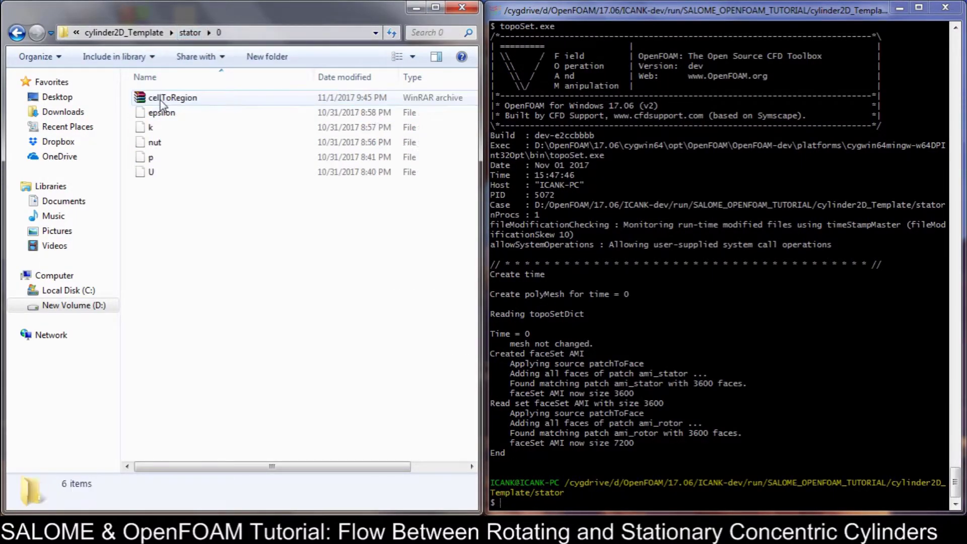
{"action": "right_click", "coordinate": [160, 172]}
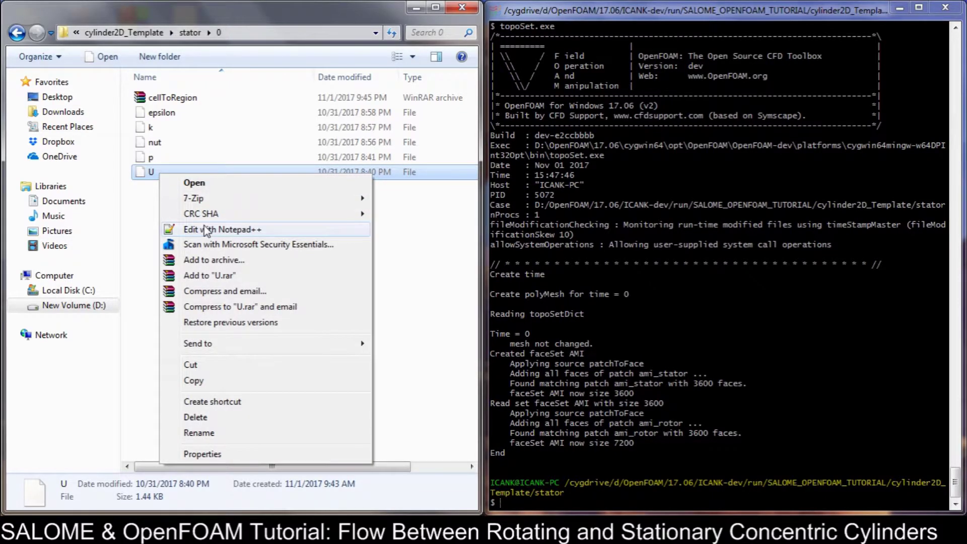
{"action": "left_click", "coordinate": [205, 231]}
Rename the empty_rotated patch as empty_stator in the U file's boundaryField
{"action": "scroll", "coordinate": [184, 94], "scroll_direction": "down", "scroll_amount": 2}
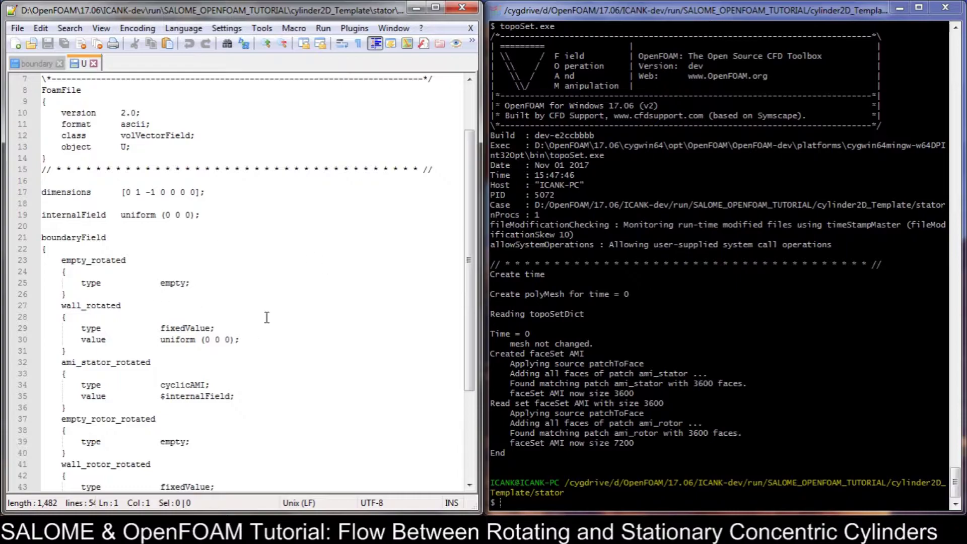
{"action": "left_click_drag", "start_coordinate": [135, 265], "coordinate": [61, 260]}
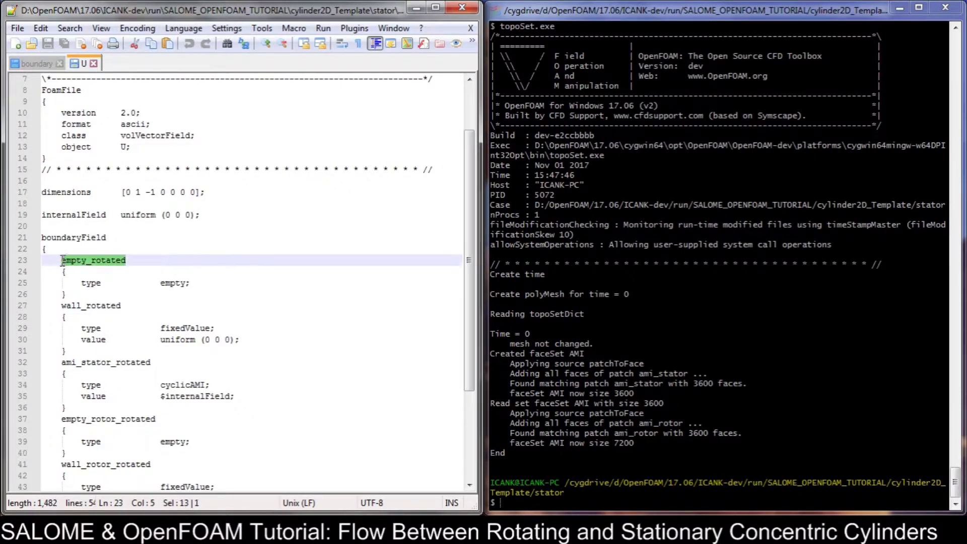
{"action": "left_click", "coordinate": [95, 261]}
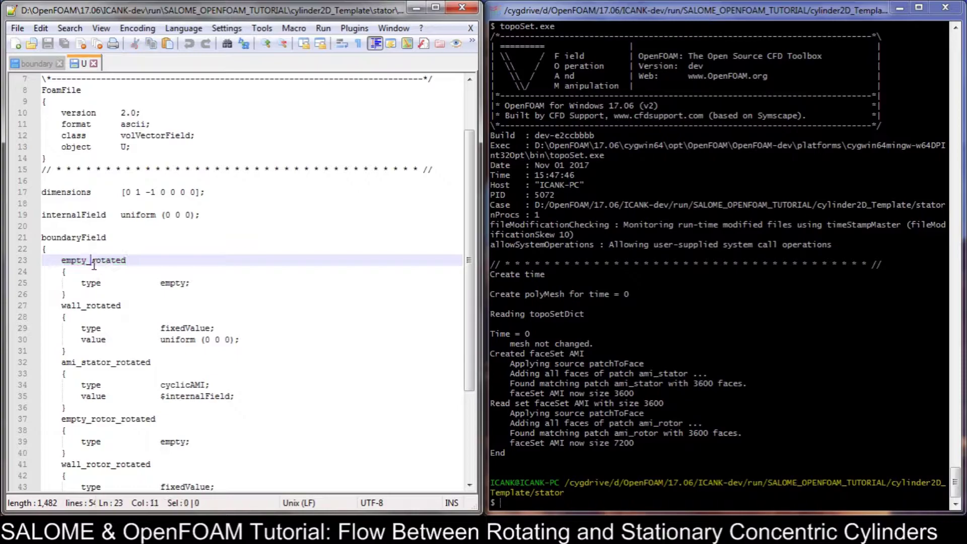
{"action": "key", "text": "shift+End"}
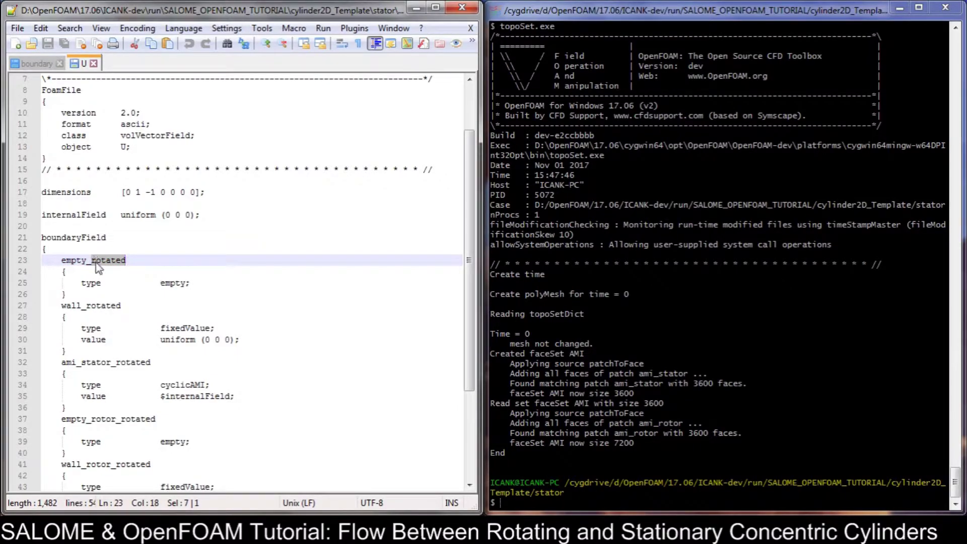
{"action": "scroll", "coordinate": [98, 264], "scroll_direction": "down", "scroll_amount": 2}
{"action": "scroll", "coordinate": [134, 282], "scroll_direction": "up", "scroll_amount": 2}
{"action": "type", "text": "stator"}
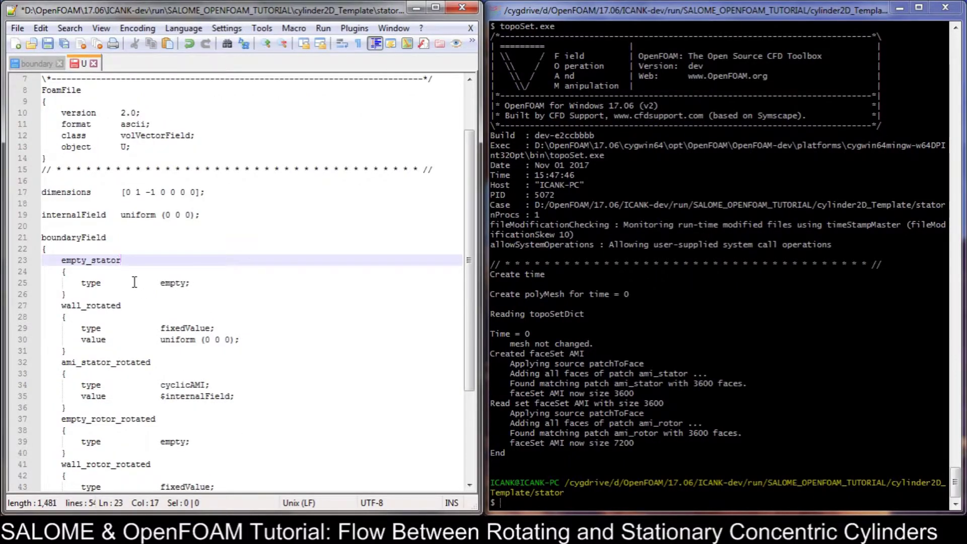
Rename the wall_rotated patch as wall_stator in the U file's boundaryField
{"action": "key", "text": "Down"}
{"action": "key", "text": "Down"}
{"action": "key", "text": "Down"}
{"action": "key", "text": "Down"}
{"action": "key", "text": "shift+Left"}
{"action": "key", "text": "shift+Left"}
{"action": "key", "text": "shift+Left"}
{"action": "key", "text": "shift+Left"}
{"action": "key", "text": "shift+Left"}
{"action": "key", "text": "shift+Left"}
{"action": "key", "text": "shift+Left"}
{"action": "type", "text": "stator"}
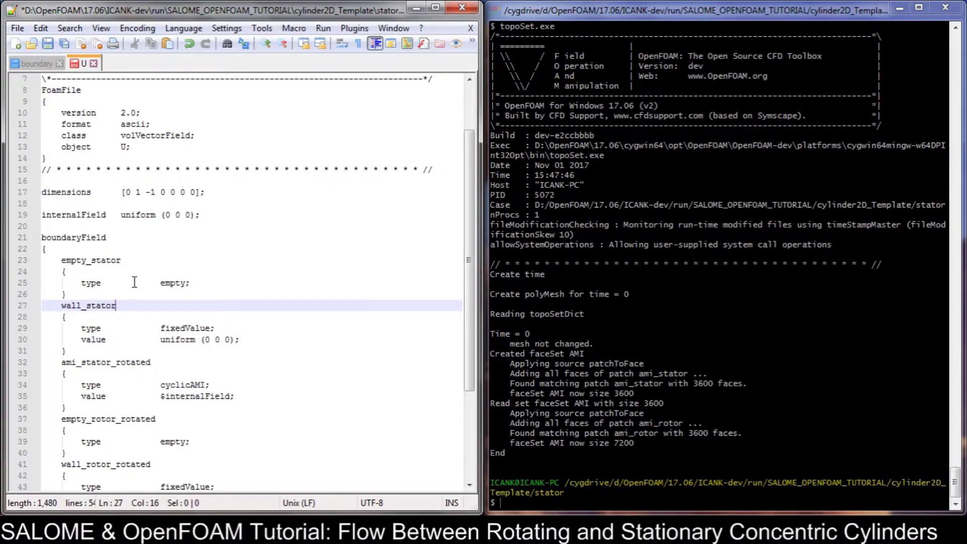
Save the U file and shorten the ami_stator_rotated patch name to ami_stator in its boundaryField
{"action": "key", "text": "ctrl+s"}
{"action": "key", "text": "Down"}
{"action": "key", "text": "Down"}
{"action": "key", "text": "Down"}
{"action": "key", "text": "Down"}
{"action": "key", "text": "Down"}
{"action": "key", "text": "Left"}
{"action": "key", "text": "shift+End"}
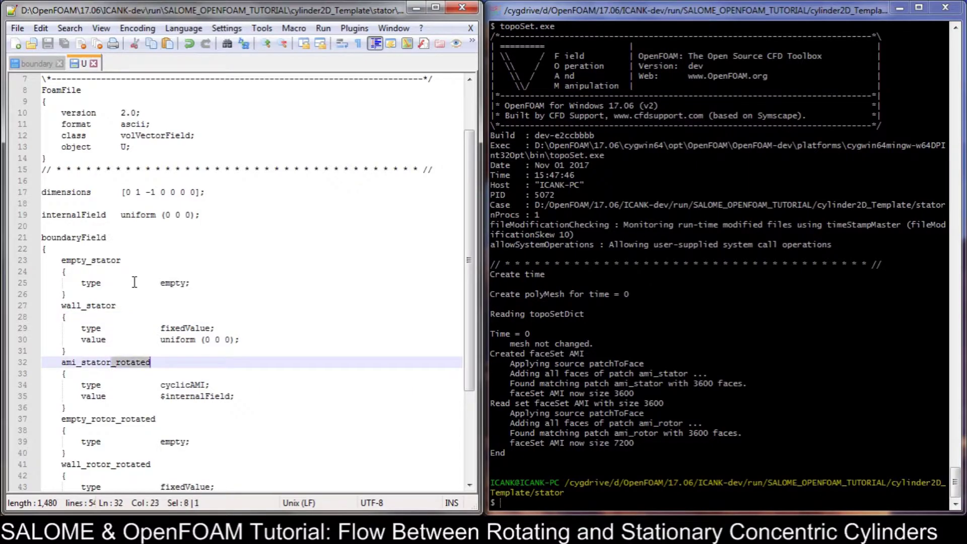
{"action": "key", "text": "Delete"}
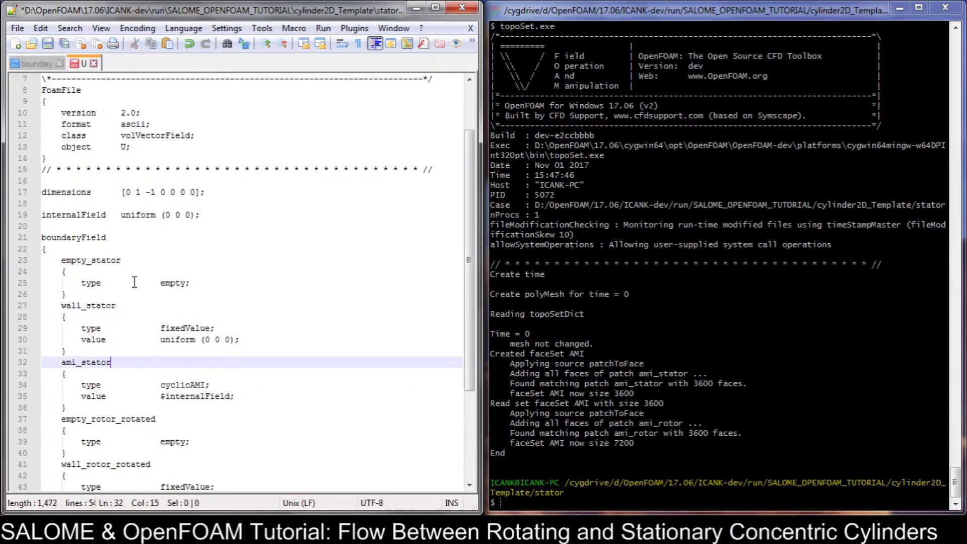
Rename the empty_rotor_rotated patch as empty_rotor in the U file's boundaryField
{"action": "key", "text": "Down"}
{"action": "key", "text": "Down"}
{"action": "key", "text": "Down"}
{"action": "key", "text": "Down"}
{"action": "key", "text": "Down"}
{"action": "key", "text": "shift+End"}
{"action": "key", "text": "Delete"}
Rename the wall_rotor_rotated patch as wall_rotor in the U file's boundaryField
{"action": "key", "text": "Down"}
{"action": "key", "text": "Down"}
{"action": "key", "text": "Down"}
{"action": "key", "text": "Down"}
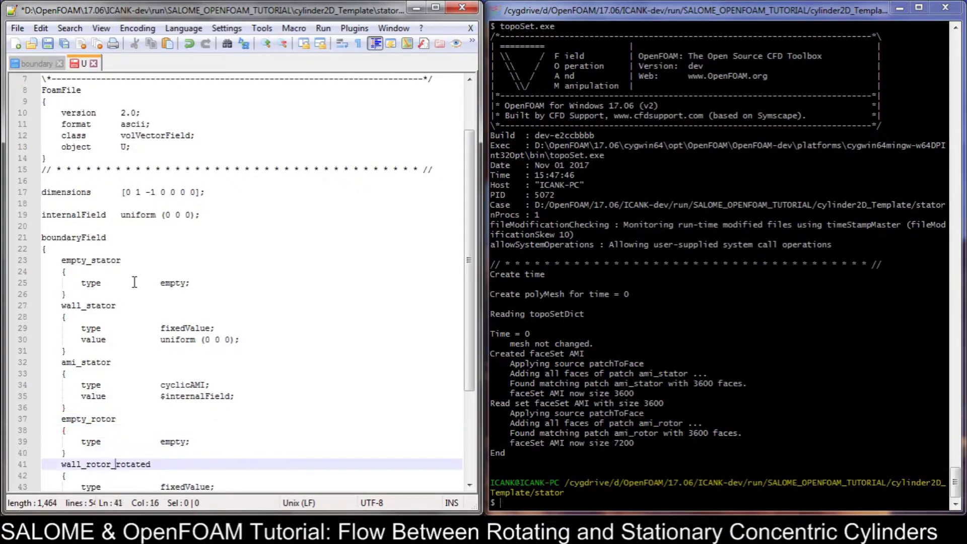
{"action": "key", "text": "shift+End"}
{"action": "key", "text": "Delete"}
Rename the ami_rotor_rotated patch as ami_rotor in the U file's boundaryField and save the file
{"action": "key", "text": "Down"}
{"action": "key", "text": "Down"}
{"action": "key", "text": "Down"}
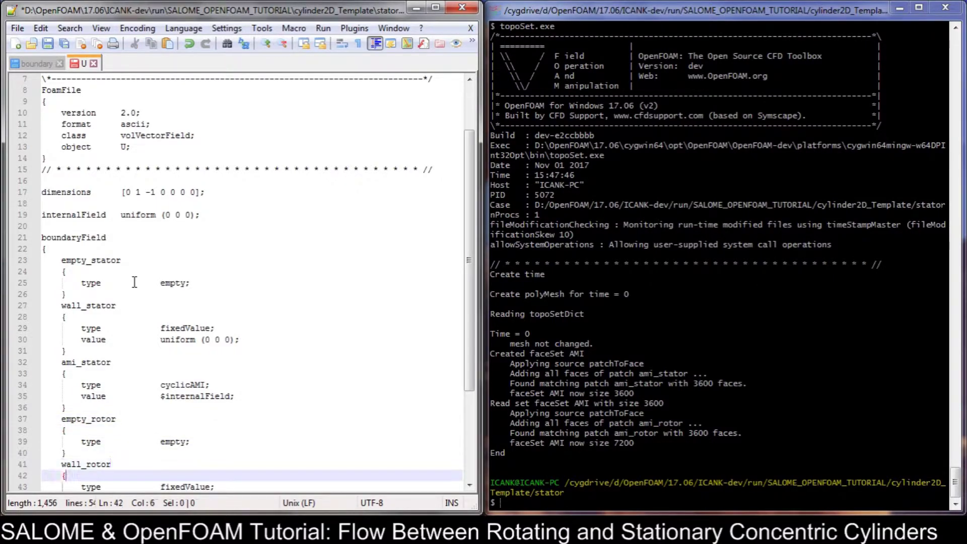
{"action": "key", "text": "Down"}
{"action": "key", "text": "Down"}
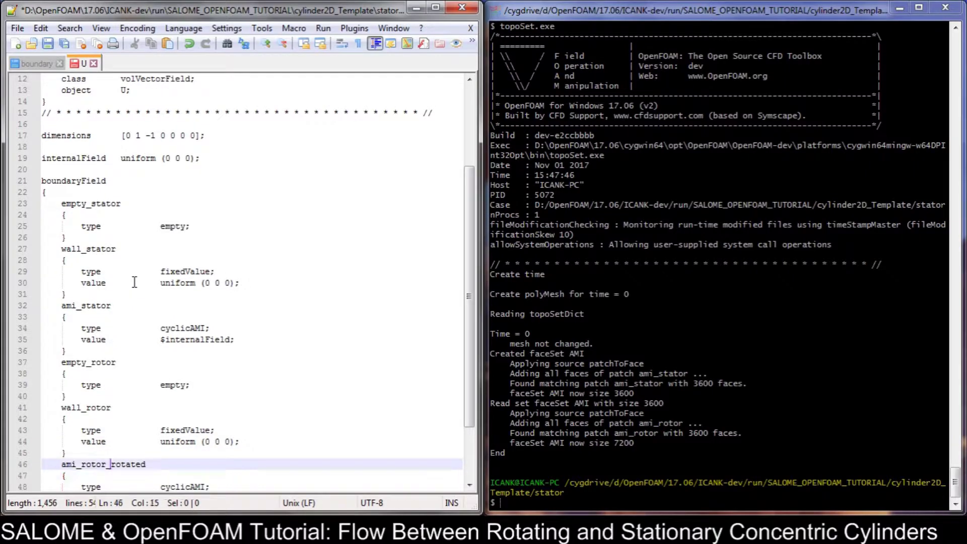
{"action": "key", "text": "shift+End"}
{"action": "key", "text": "Delete"}
{"action": "key", "text": "Down"}
{"action": "key", "text": "Down"}
{"action": "key", "text": "Down"}
{"action": "key", "text": "Down"}
{"action": "key", "text": "Down"}
{"action": "key", "text": "ctrl+s"}
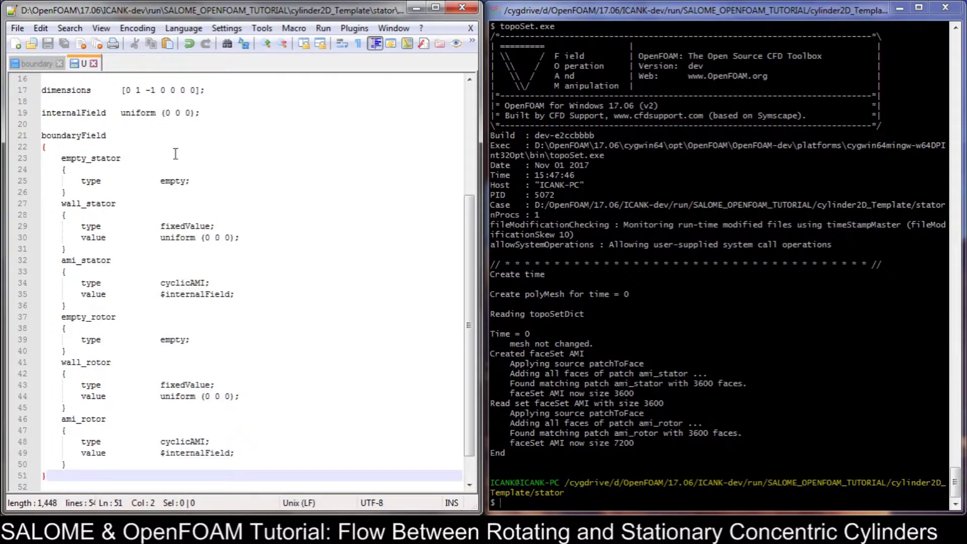
Open the p file from the stator case's 0 folder in Notepad++
{"action": "key", "text": "alt+Tab"}
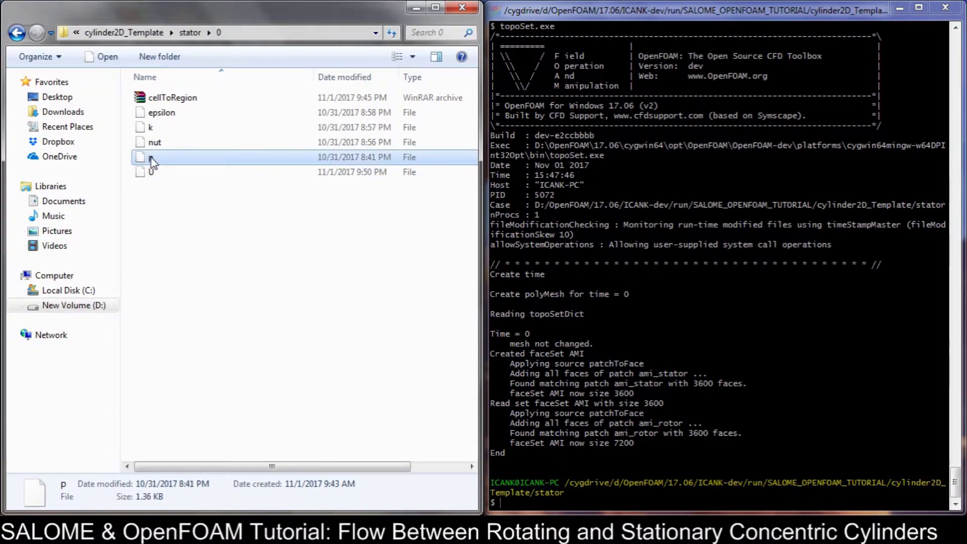
{"action": "right_click", "coordinate": [151, 157]}
{"action": "left_click", "coordinate": [182, 214]}
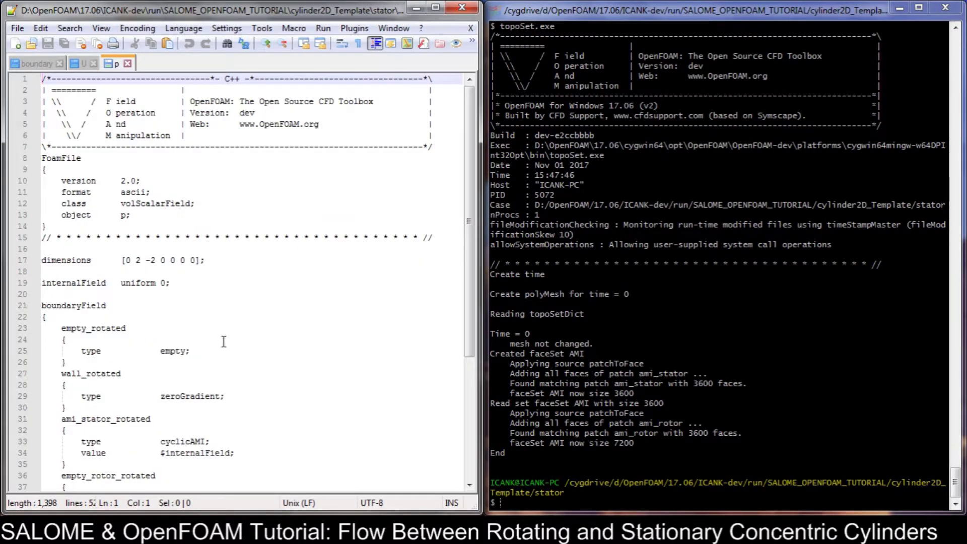
Rename the empty_rotated patch as empty_stator in the p file's boundaryField
{"action": "left_click", "coordinate": [128, 328]}
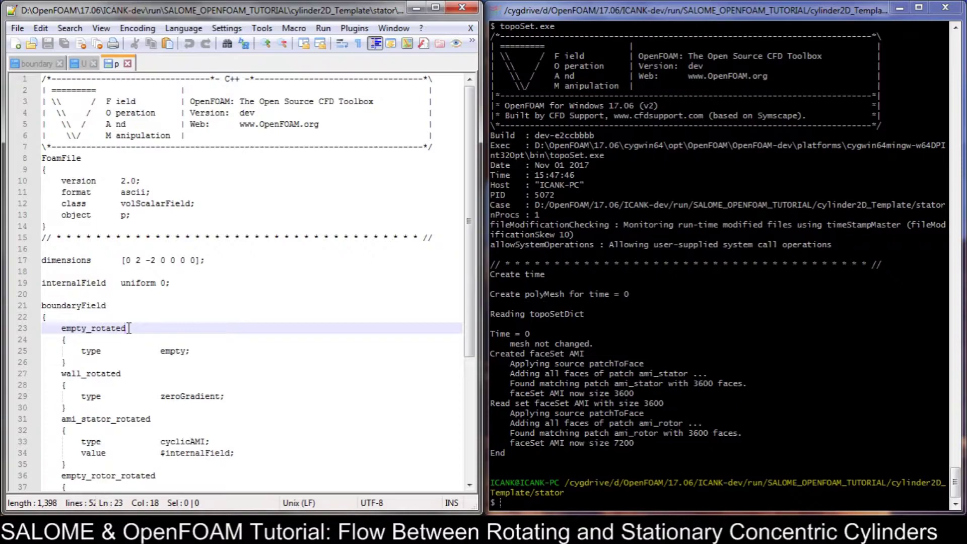
{"action": "key", "text": "shift+Left"}
{"action": "key", "text": "shift+Left"}
{"action": "key", "text": "shift+Left"}
{"action": "key", "text": "shift+Left"}
{"action": "key", "text": "shift+Left"}
{"action": "key", "text": "shift+Left"}
{"action": "key", "text": "shift+Left"}
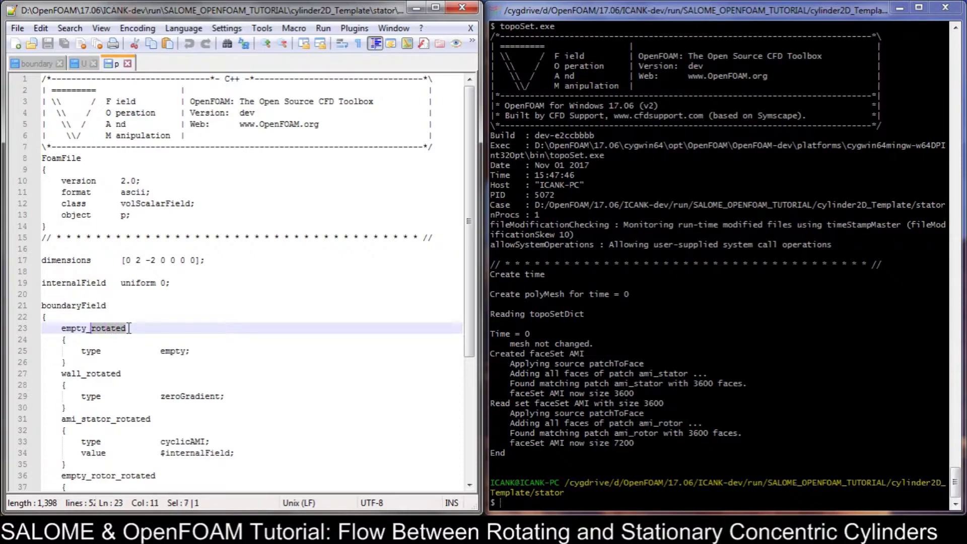
{"action": "type", "text": "stator"}
Rename the wall_rotated patch as wall_stator in the p file's boundaryField
{"action": "key", "text": "Down"}
{"action": "key", "text": "Down"}
{"action": "key", "text": "Down"}
{"action": "key", "text": "Down"}
{"action": "key", "text": "shift+Home"}
{"action": "key", "text": "shift+Right"}
{"action": "key", "text": "shift+Right"}
{"action": "key", "text": "shift+Right"}
{"action": "key", "text": "shift+Right"}
{"action": "key", "text": "shift+Right"}
{"action": "type", "text": "stator"}
Rename the ami_stator_rotated patch as ami_stator in the p file's boundaryField
{"action": "key", "text": "Down"}
{"action": "key", "text": "Down"}
{"action": "key", "text": "Down"}
{"action": "key", "text": "Down"}
{"action": "key", "text": "Down"}
{"action": "key", "text": "Down"}
{"action": "key", "text": "Down"}
{"action": "key", "text": "Down"}
{"action": "key", "text": "Up"}
{"action": "key", "text": "Up"}
{"action": "key", "text": "Up"}
{"action": "key", "text": "Up"}
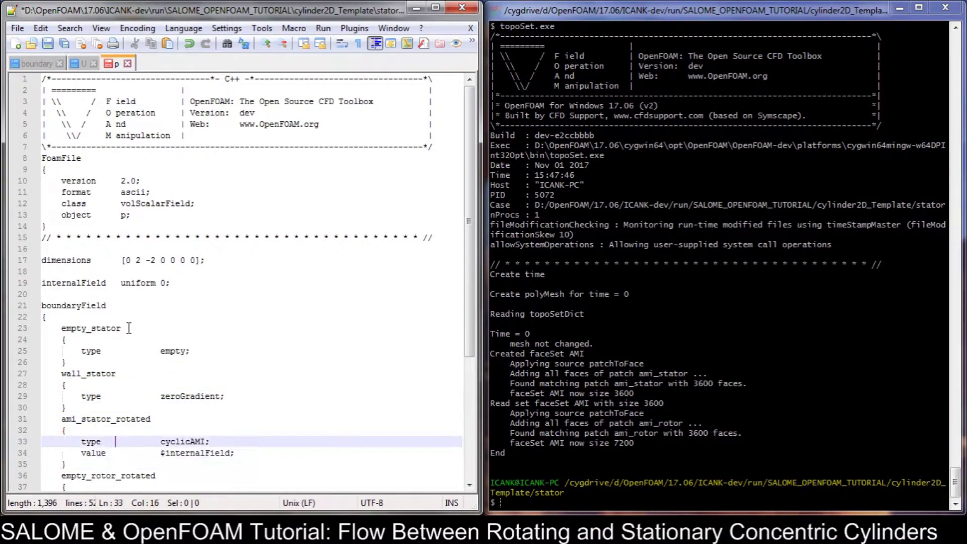
{"action": "key", "text": "Right"}
{"action": "key", "text": "Right"}
{"action": "key", "text": "Right"}
{"action": "key", "text": "Right"}
{"action": "key", "text": "Right"}
{"action": "key", "text": "Right"}
{"action": "key", "text": "Right"}
{"action": "key", "text": "Right"}
{"action": "key", "text": "Right"}
{"action": "key", "text": "shift+End"}
{"action": "key", "text": "Delete"}
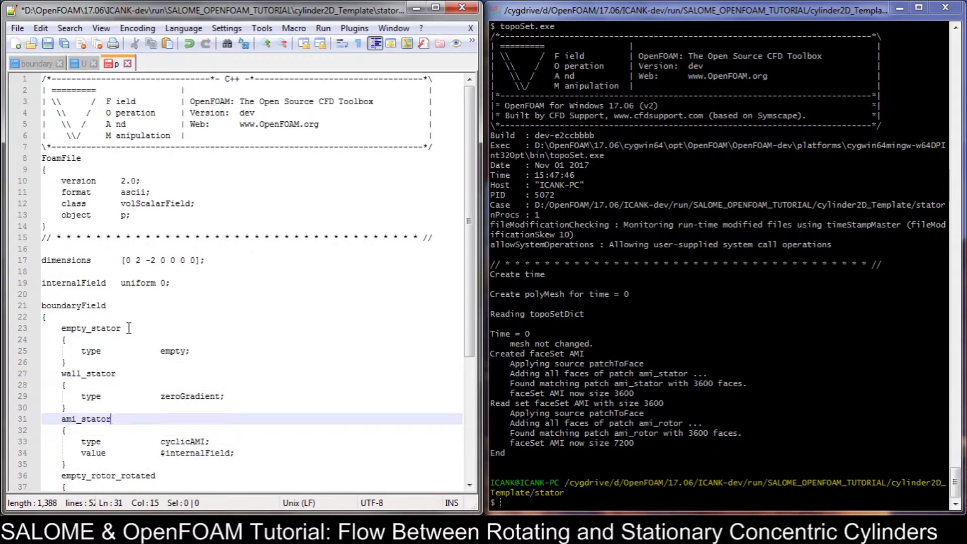
Rename the empty_rotor_rotated patch as empty_rotor in the p file's boundaryField
{"action": "key", "text": "Down"}
{"action": "key", "text": "Down"}
{"action": "key", "text": "Down"}
{"action": "key", "text": "Down"}
{"action": "key", "text": "Down"}
{"action": "key", "text": "Right"}
{"action": "key", "text": "shift+End"}
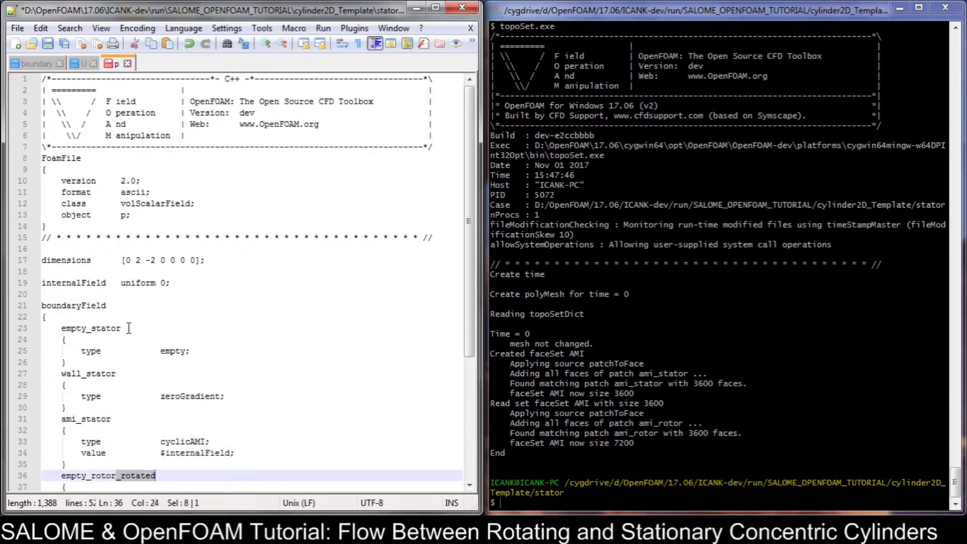
{"action": "key", "text": "Delete"}
Remove the _rotated suffix from the rotor wall patch in the p file, leaving wall_rotor
{"action": "key", "text": "Down"}
{"action": "key", "text": "Down"}
{"action": "key", "text": "Down"}
{"action": "key", "text": "Down"}
{"action": "key", "text": "Left"}
{"action": "key", "text": "shift+End"}
{"action": "key", "text": "Delete"}
Rename the ami_rotor_rotated patch as ami_rotor in the p file's boundaryField and save the file
{"action": "key", "text": "Down"}
{"action": "key", "text": "Down"}
{"action": "key", "text": "Down"}
{"action": "key", "text": "Down"}
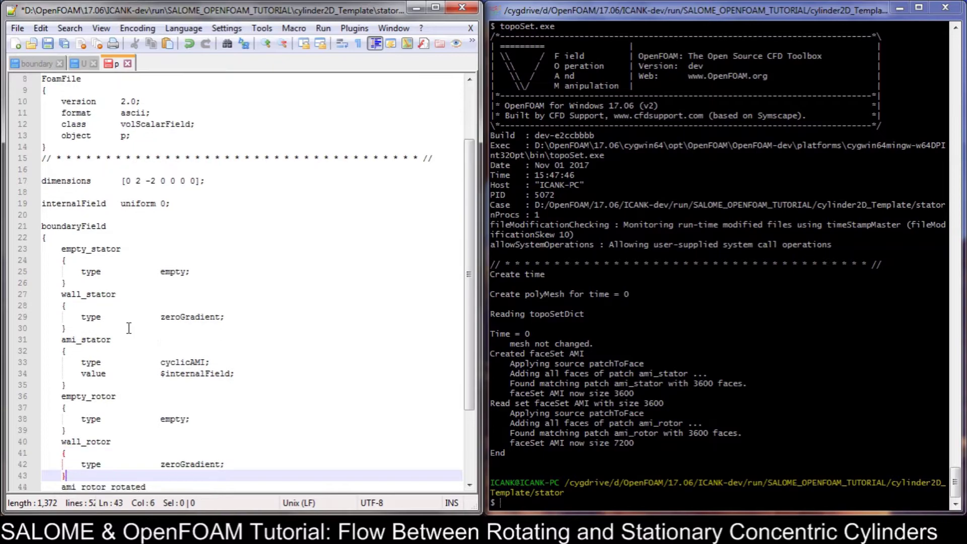
{"action": "key", "text": "Left"}
{"action": "key", "text": "shift+End"}
{"action": "key", "text": "Delete"}
{"action": "key", "text": "Down"}
{"action": "key", "text": "Down"}
{"action": "key", "text": "Down"}
{"action": "key", "text": "Down"}
{"action": "key", "text": "Down"}
{"action": "key", "text": "Down"}
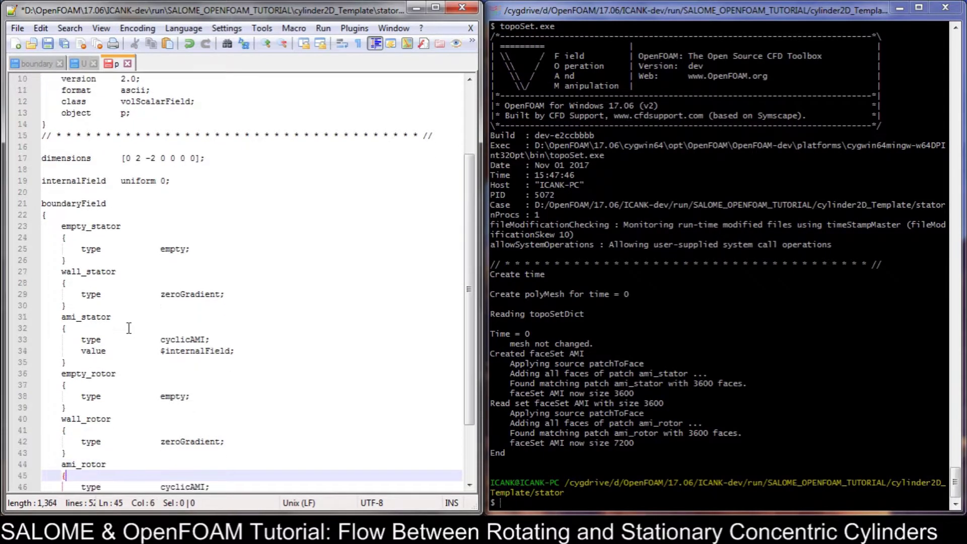
{"action": "key", "text": "ctrl+s"}
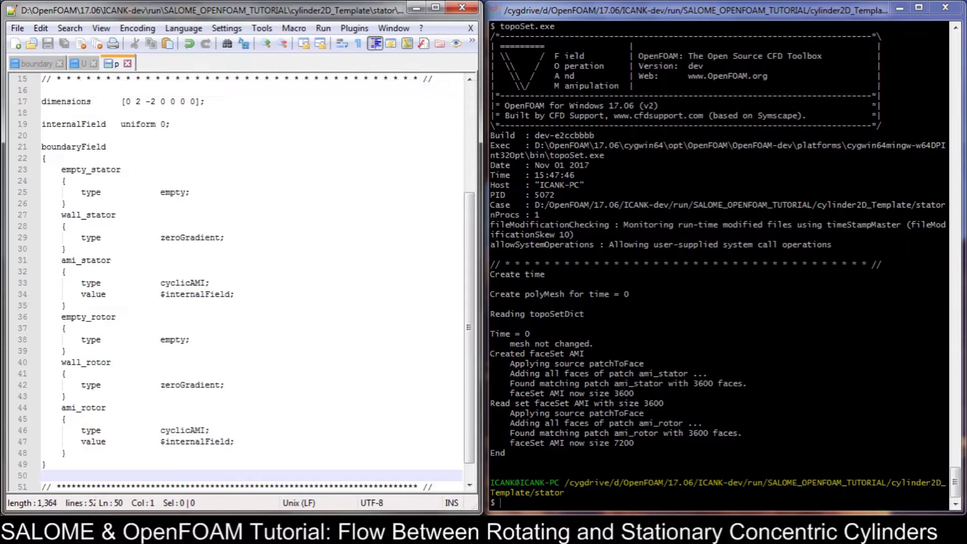
Open the nut file from the stator case's 0 folder in Notepad++
{"action": "key", "text": "alt+Tab"}
{"action": "right_click", "coordinate": [154, 143]}
{"action": "left_click", "coordinate": [217, 196]}
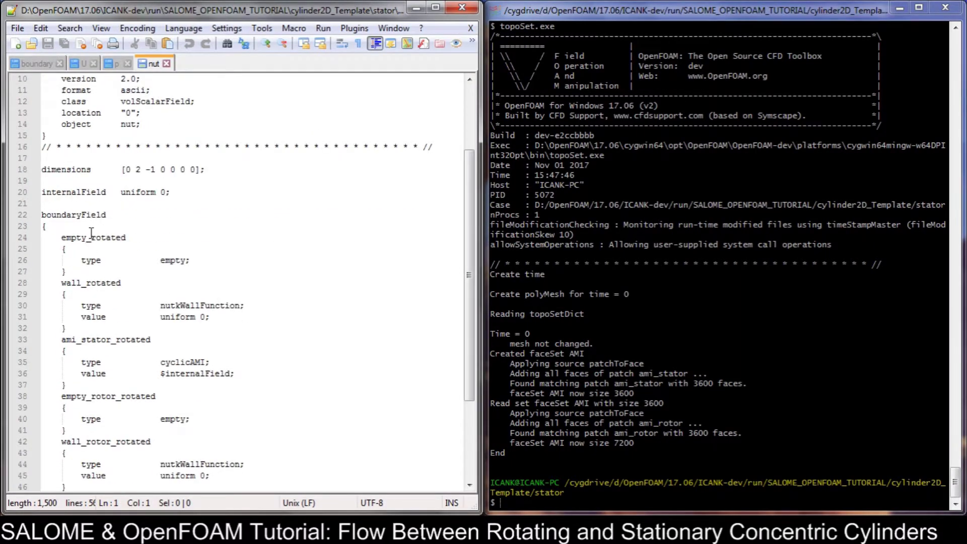
Rename the empty_rotated patch as empty_stator in the nut file's boundaryField
{"action": "left_click", "coordinate": [94, 236]}
{"action": "key", "text": "shift+End"}
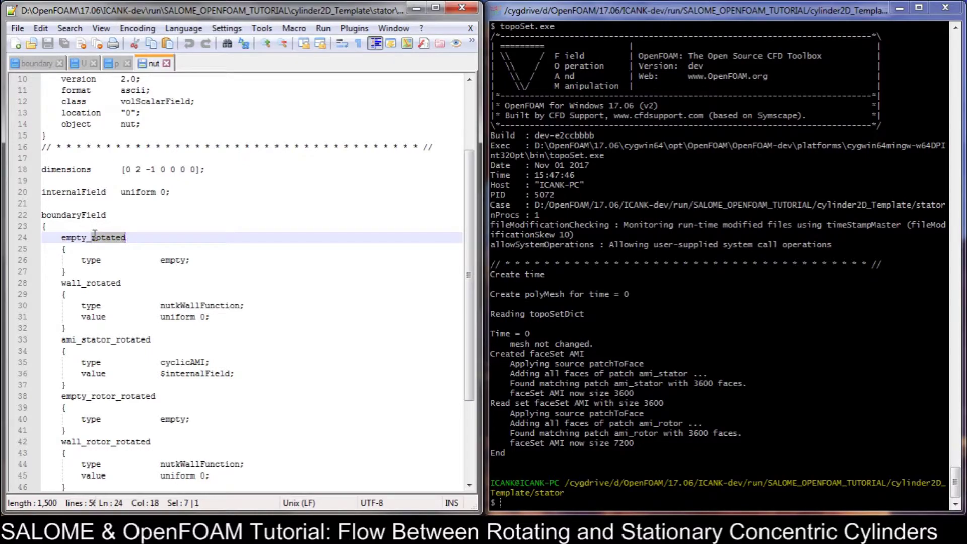
{"action": "type", "text": "stator"}
Rename the wall_rotated patch as wall_stator in the nut file's boundaryField
{"action": "key", "text": "Down"}
{"action": "key", "text": "Down"}
{"action": "key", "text": "Down"}
{"action": "key", "text": "Down"}
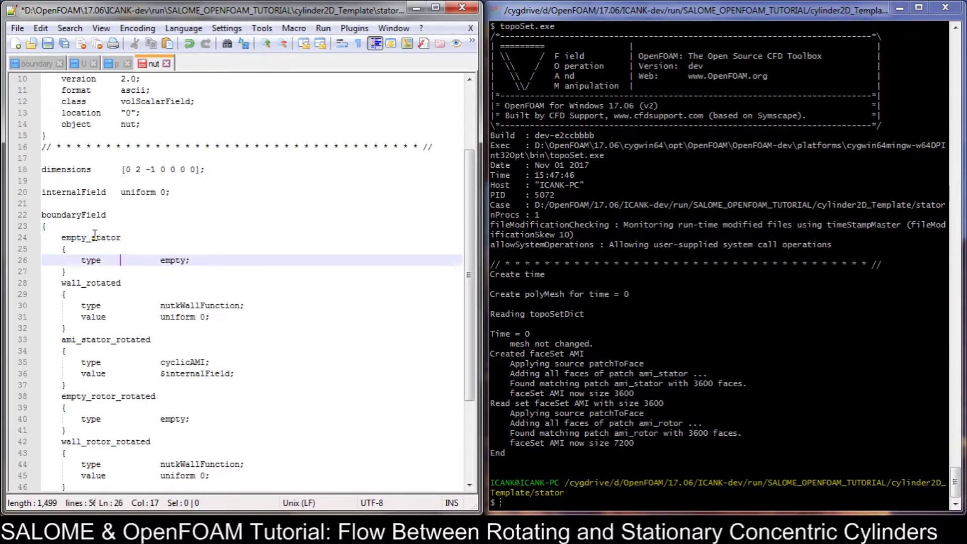
{"action": "key", "text": "shift+End"}
{"action": "type", "text": "stator"}
Rename the ami_stator_rotated patch as ami_stator in the nut file's boundaryField
{"action": "key", "text": "Down"}
{"action": "key", "text": "Down"}
{"action": "key", "text": "Down"}
{"action": "key", "text": "Down"}
{"action": "key", "text": "Down"}
{"action": "key", "text": "Left"}
{"action": "key", "text": "shift+End"}
{"action": "key", "text": "Delete"}
Rename the empty_rotor_rotated patch as empty_rotor in the nut file's boundaryField
{"action": "key", "text": "Down"}
{"action": "key", "text": "Down"}
{"action": "key", "text": "Down"}
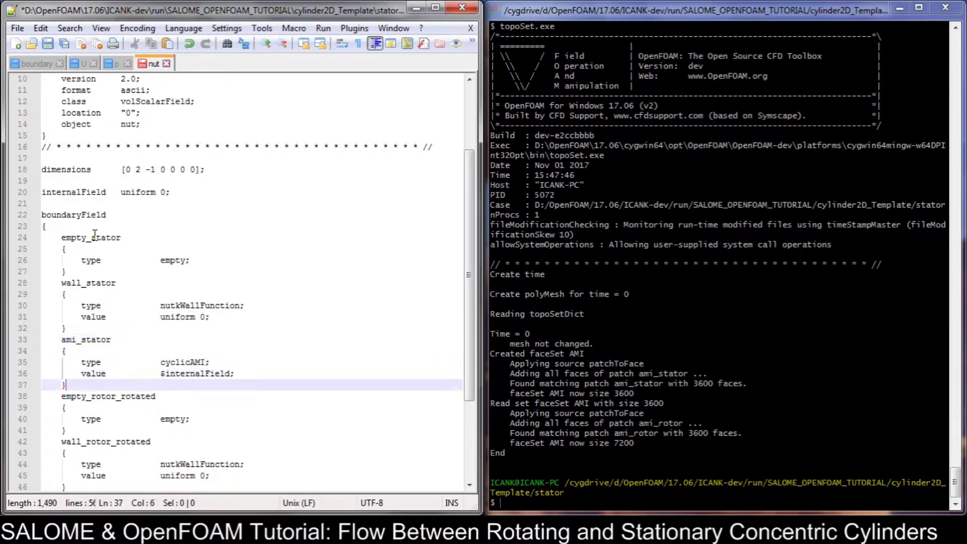
{"action": "key", "text": "Down"}
{"action": "key", "text": "Down"}
{"action": "key", "text": "shift+End"}
Rename the wall_rotor_rotated patch as wall_rotor in the nut file's boundaryField
{"action": "key", "text": "Down"}
{"action": "key", "text": "Down"}
{"action": "key", "text": "Down"}
{"action": "key", "text": "Down"}
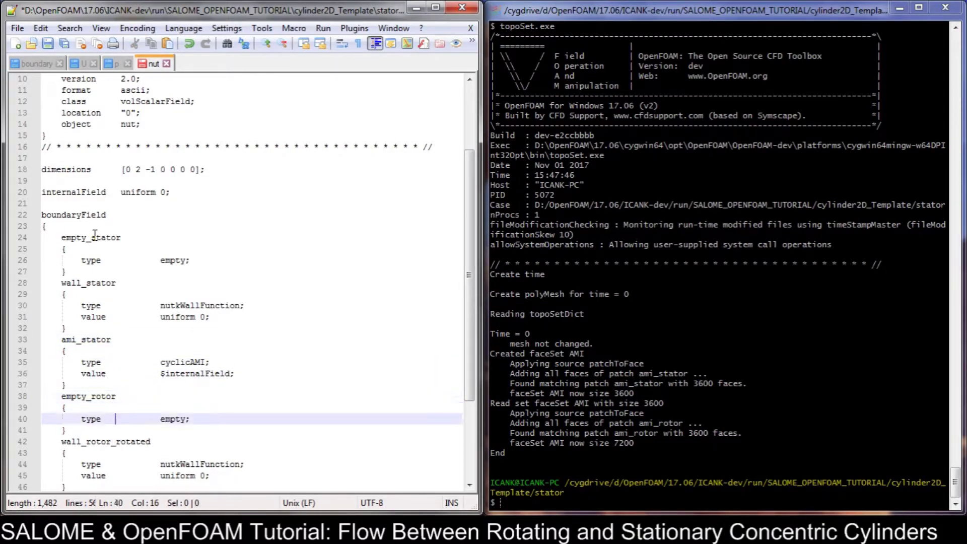
{"action": "key", "text": "Left"}
{"action": "key", "text": "shift+Right"}
{"action": "key", "text": "shift+Right"}
{"action": "key", "text": "shift+Right"}
{"action": "key", "text": "shift+Right"}
{"action": "key", "text": "shift+Right"}
{"action": "key", "text": "shift+Right"}
{"action": "key", "text": "shift+Right"}
{"action": "key", "text": "shift+Right"}
{"action": "key", "text": "Delete"}
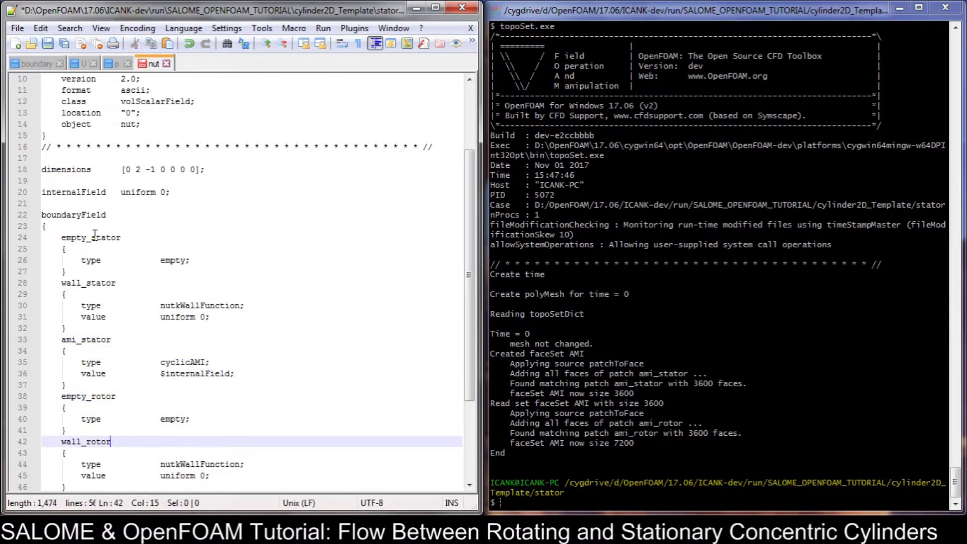
Rename the ami_rotor_rotated patch as ami_rotor in the nut file's boundaryField and save the file
{"action": "key", "text": "Down"}
{"action": "key", "text": "Down"}
{"action": "key", "text": "Down"}
{"action": "key", "text": "Down"}
{"action": "key", "text": "Down"}
{"action": "key", "text": "shift+Right"}
{"action": "key", "text": "shift+Right"}
{"action": "key", "text": "shift+Right"}
{"action": "key", "text": "shift+Right"}
{"action": "key", "text": "shift+Right"}
{"action": "key", "text": "shift+Right"}
{"action": "key", "text": "shift+Right"}
{"action": "key", "text": "shift+Right"}
{"action": "key", "text": "Delete"}
{"action": "key", "text": "Down"}
{"action": "key", "text": "Down"}
{"action": "key", "text": "Down"}
{"action": "key", "text": "Down"}
{"action": "key", "text": "Down"}
{"action": "key", "text": "Down"}
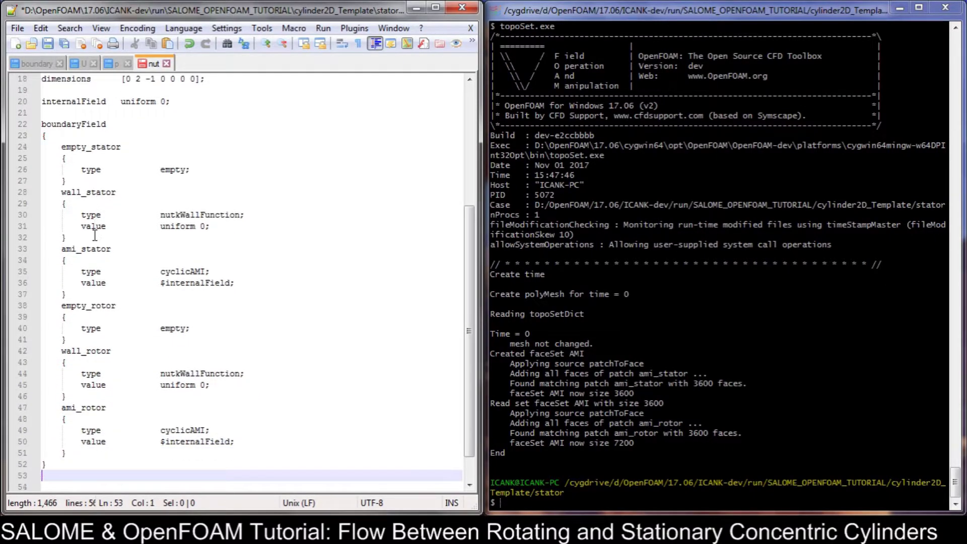
{"action": "key", "text": "ctrl+s"}
Open the k file from the stator case's 0 folder in the text editor
{"action": "key", "text": "alt+F4"}
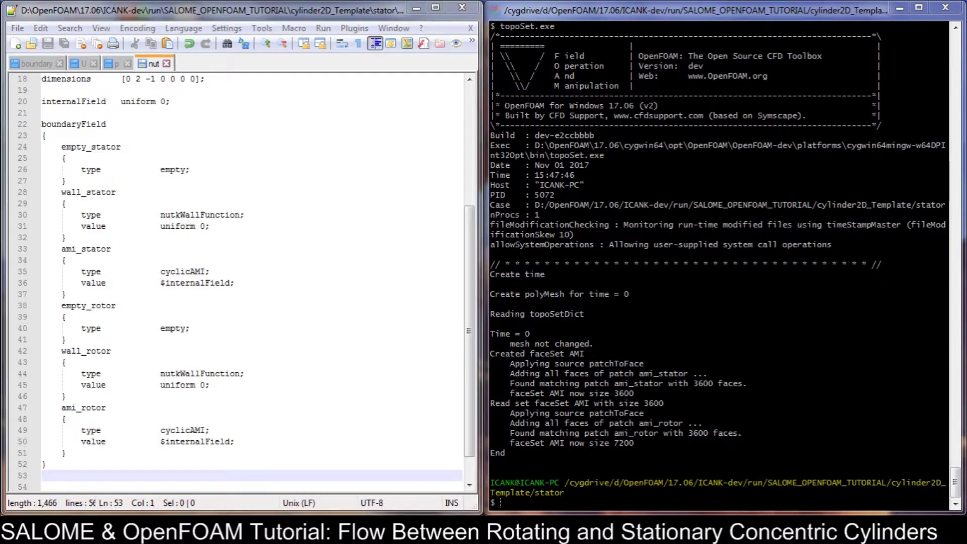
{"action": "right_click", "coordinate": [179, 129]}
{"action": "left_click", "coordinate": [222, 182]}
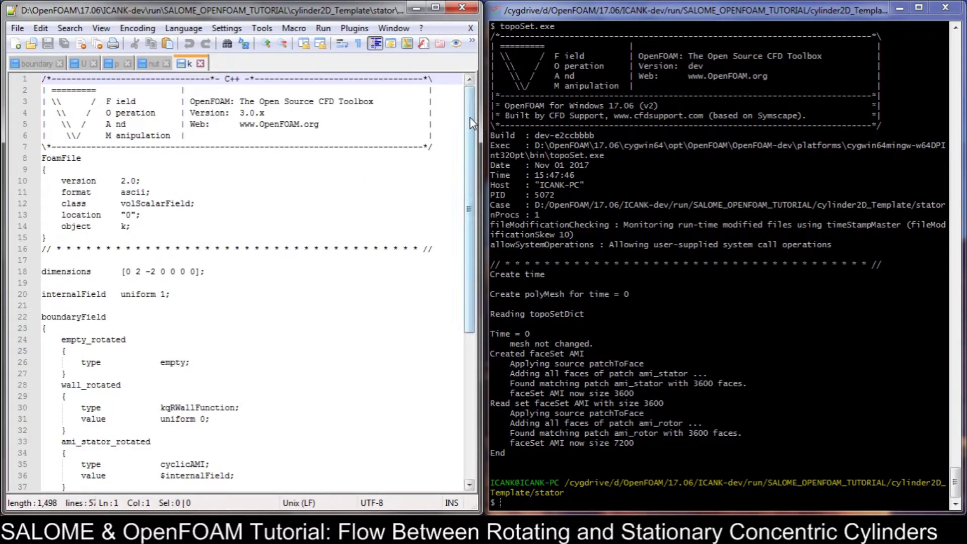
Remove the blank line before the closing brace of the k file's boundaryField and save the file
{"action": "left_click_drag", "start_coordinate": [470, 117], "coordinate": [473, 232]}
{"action": "left_click", "coordinate": [67, 466]}
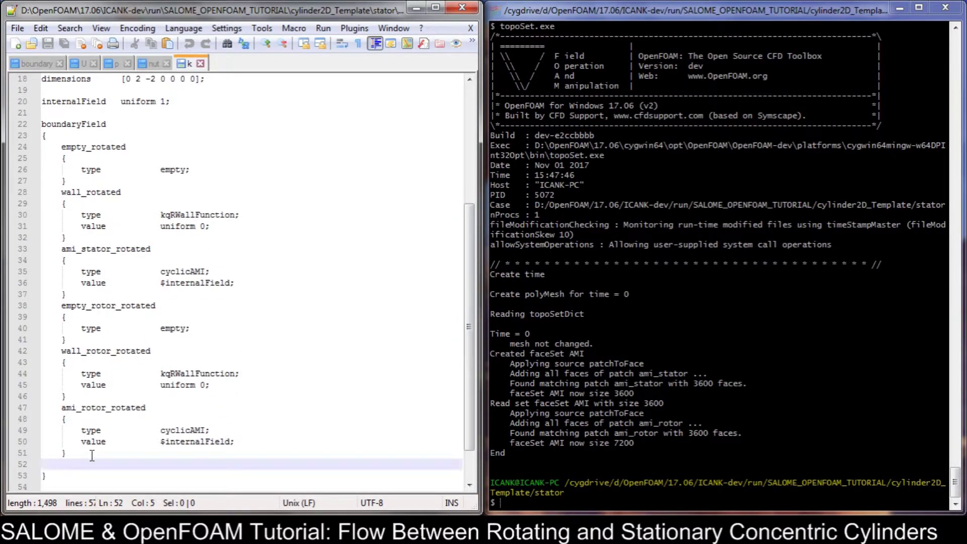
{"action": "key", "text": "BackSpace"}
{"action": "key", "text": "BackSpace"}
{"action": "key", "text": "ctrl+s"}
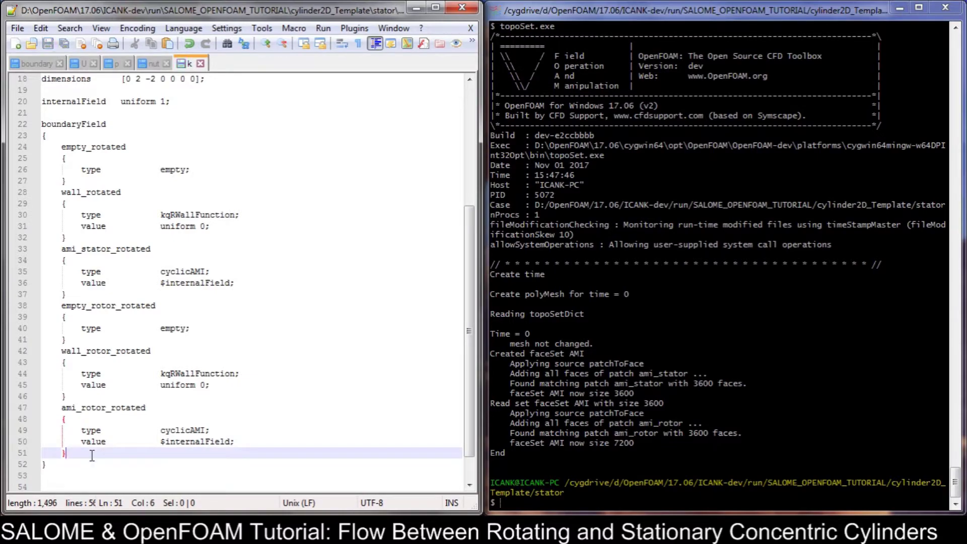
Rename the empty_rotated patch as empty_stator in the k file's boundaryField
{"action": "scroll", "coordinate": [51, 434], "scroll_direction": "up", "scroll_amount": 1}
{"action": "left_click_drag", "start_coordinate": [128, 182], "coordinate": [82, 182]}
{"action": "key", "text": "shift+Right"}
{"action": "key", "text": "shift+Right"}
{"action": "type", "text": "stator"}
Rename the wall_rotated patch as wall_stator in the k file's boundaryField
{"action": "key", "text": "Down"}
{"action": "key", "text": "Down"}
{"action": "key", "text": "Down"}
{"action": "key", "text": "Down"}
{"action": "key", "text": "End"}
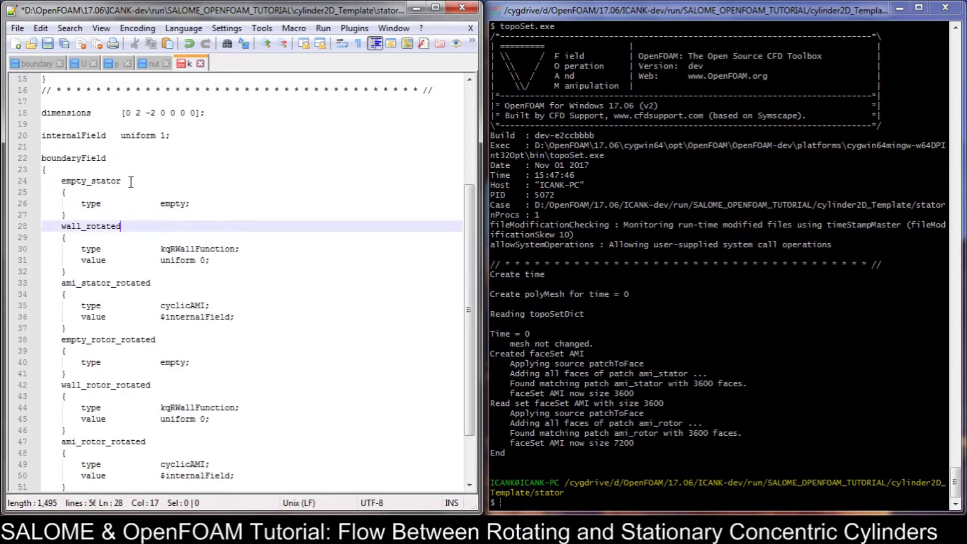
{"action": "key", "text": "shift+Left"}
{"action": "key", "text": "shift+Left"}
{"action": "key", "text": "shift+Left"}
{"action": "key", "text": "shift+Left"}
{"action": "key", "text": "shift+Left"}
{"action": "key", "text": "shift+Left"}
{"action": "key", "text": "shift+Left"}
{"action": "type", "text": "stator"}
Rename the ami_stator_rotated patch as ami_stator in the k file's boundaryField
{"action": "key", "text": "Down"}
{"action": "key", "text": "Down"}
{"action": "key", "text": "Down"}
{"action": "key", "text": "Down"}
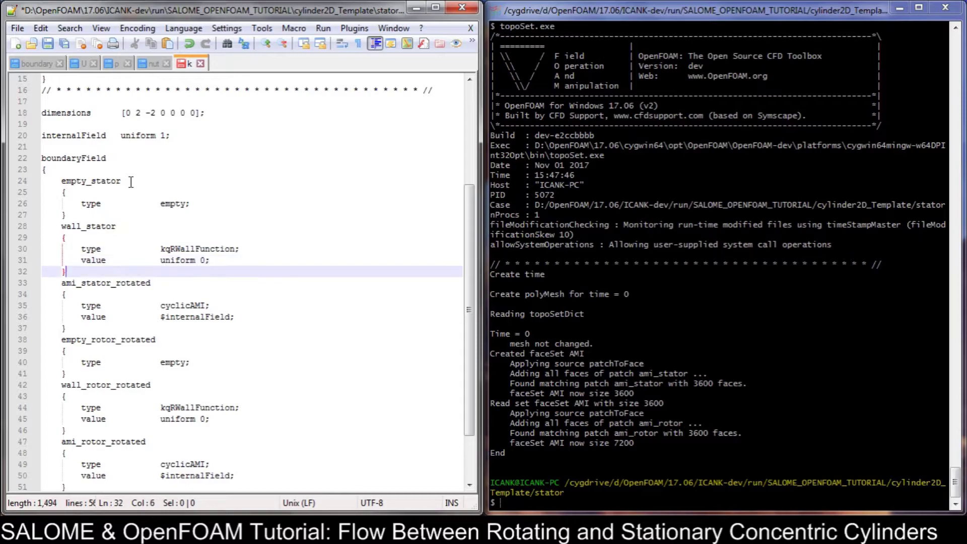
{"action": "key", "text": "Down"}
{"action": "key", "text": "Right"}
{"action": "key", "text": "Right"}
{"action": "key", "text": "Right"}
{"action": "key", "text": "Right"}
{"action": "key", "text": "Right"}
{"action": "key", "text": "Right"}
{"action": "key", "text": "Right"}
{"action": "key", "text": "Right"}
{"action": "key", "text": "Right"}
{"action": "key", "text": "shift+End"}
{"action": "key", "text": "Delete"}
Rename the empty_rotor_rotated patch as empty_rotor in the k file's boundaryField
{"action": "key", "text": "Down"}
{"action": "key", "text": "Down"}
{"action": "key", "text": "Down"}
{"action": "key", "text": "Down"}
{"action": "key", "text": "Down"}
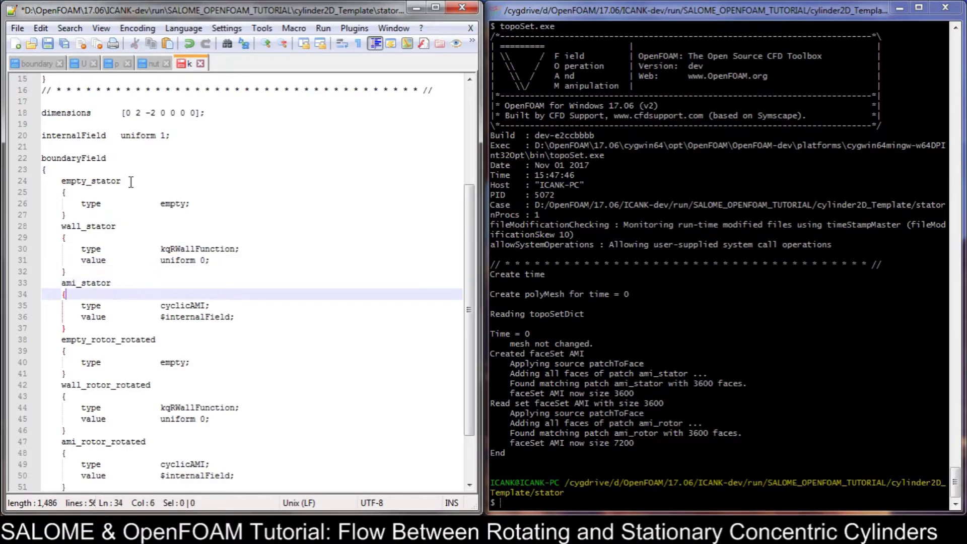
{"action": "key", "text": "shift+End"}
{"action": "key", "text": "Delete"}
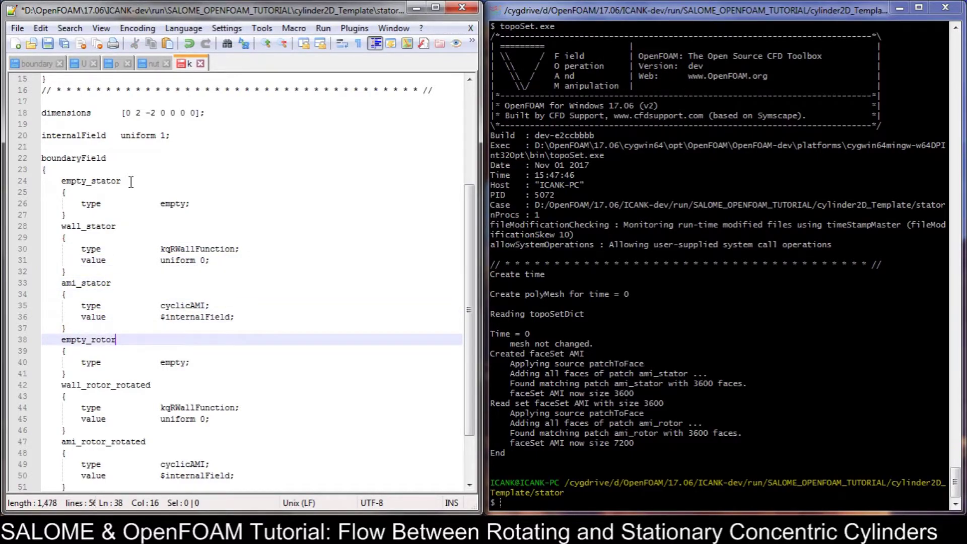
Rename the wall_rotor_rotated patch as wall_rotor in the k file's boundaryField
{"action": "key", "text": "Down"}
{"action": "key", "text": "Down"}
{"action": "key", "text": "Down"}
{"action": "key", "text": "Down"}
{"action": "key", "text": "shift+End"}
{"action": "key", "text": "Delete"}
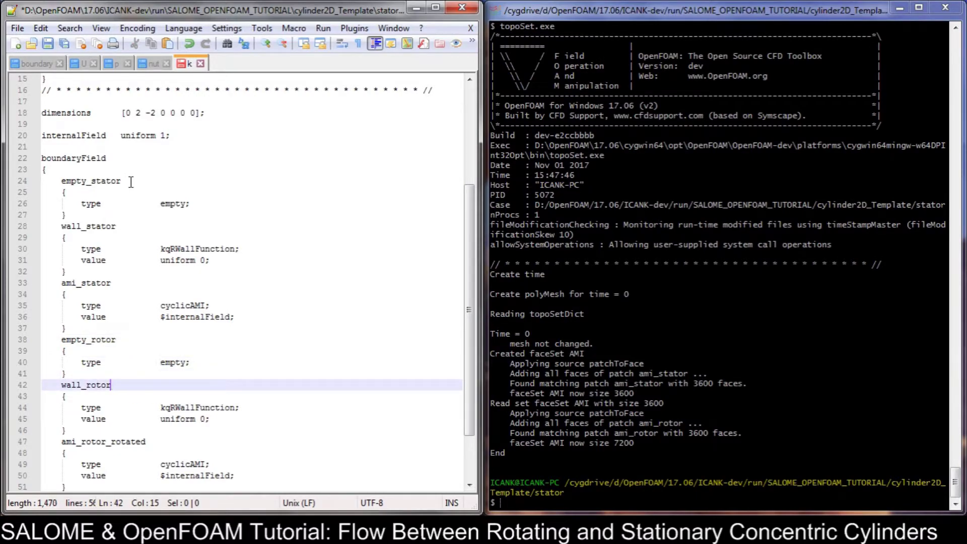
Rename the ami_rotor_rotated patch as ami_rotor in the k file's boundaryField and save the file
{"action": "key", "text": "Down"}
{"action": "key", "text": "Down"}
{"action": "key", "text": "Down"}
{"action": "key", "text": "Down"}
{"action": "key", "text": "Down"}
{"action": "key", "text": "Left"}
{"action": "key", "text": "shift+End"}
{"action": "key", "text": "Delete"}
{"action": "key", "text": "ctrl+s"}
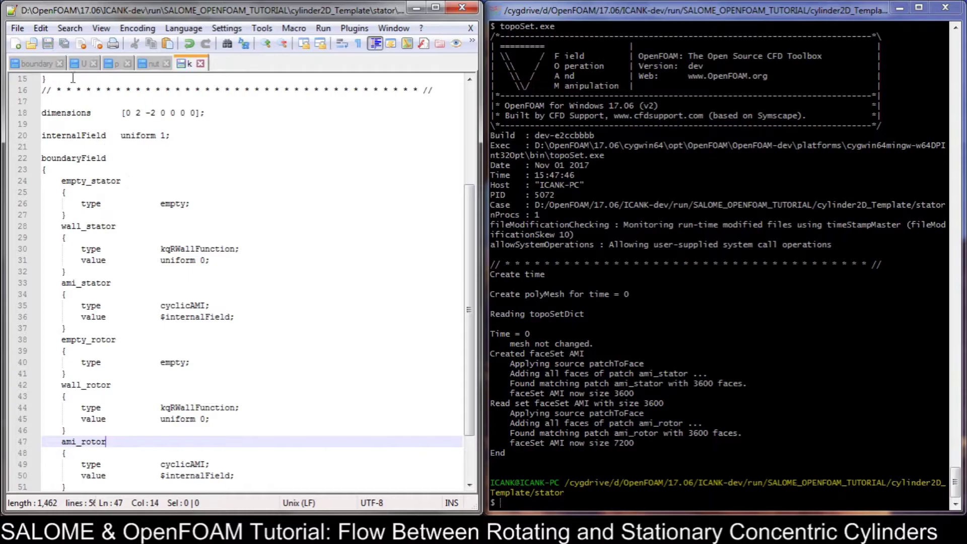
Open the epsilon file from the stator case's 0 folder in the text editor
{"action": "key", "text": "alt+Tab"}
{"action": "left_click", "coordinate": [154, 112]}
{"action": "right_click", "coordinate": [158, 110]}
{"action": "left_click", "coordinate": [193, 163]}
Rename the empty_rotated patch as empty_stator in the epsilon file's boundaryField
{"action": "scroll", "coordinate": [176, 267], "scroll_direction": "down", "scroll_amount": 2}
{"action": "left_click", "coordinate": [142, 260]}
{"action": "left_click", "coordinate": [131, 272]}
{"action": "key", "text": "shift+Left"}
{"action": "key", "text": "shift+Left"}
{"action": "key", "text": "shift+Left"}
{"action": "key", "text": "shift+Left"}
{"action": "key", "text": "shift+Left"}
{"action": "key", "text": "shift+Left"}
{"action": "key", "text": "shift+Left"}
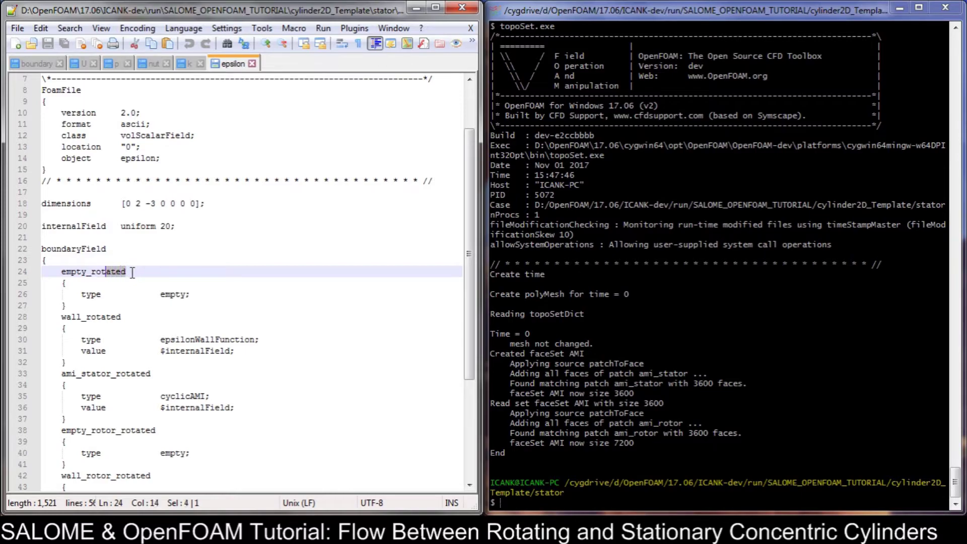
{"action": "type", "text": "stator"}
Rename the wall_rotated patch as wall_stator in the epsilon file's boundaryField
{"action": "key", "text": "Down"}
{"action": "key", "text": "Down"}
{"action": "key", "text": "Down"}
{"action": "key", "text": "Down"}
{"action": "key", "text": "shift+Left"}
{"action": "key", "text": "shift+Left"}
{"action": "key", "text": "shift+Left"}
{"action": "key", "text": "shift+Left"}
{"action": "key", "text": "shift+Left"}
{"action": "type", "text": "stator"}
Rename the ami_stator_rotated patch as ami_stator in the epsilon file's boundaryField
{"action": "key", "text": "Down"}
{"action": "key", "text": "Down"}
{"action": "key", "text": "Down"}
{"action": "key", "text": "Down"}
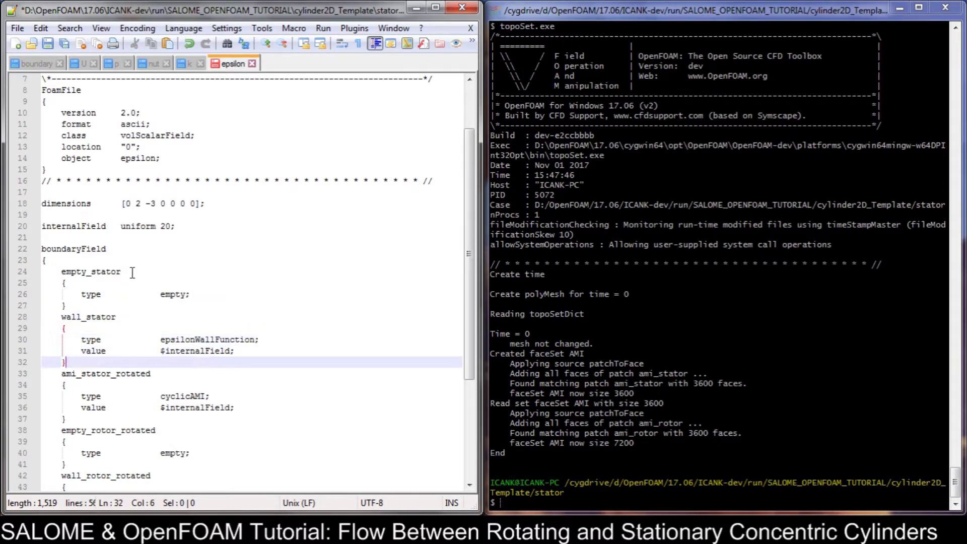
{"action": "key", "text": "Down"}
{"action": "key", "text": "Right"}
{"action": "key", "text": "Right"}
{"action": "key", "text": "Right"}
{"action": "key", "text": "Right"}
{"action": "key", "text": "Right"}
{"action": "key", "text": "Right"}
{"action": "key", "text": "Right"}
{"action": "key", "text": "Right"}
{"action": "key", "text": "Right"}
{"action": "key", "text": "shift+End"}
{"action": "key", "text": "Delete"}
Rename the empty_rotor_rotated patch as empty_rotor in the epsilon file's boundaryField
{"action": "key", "text": "Down"}
{"action": "key", "text": "Down"}
{"action": "key", "text": "Down"}
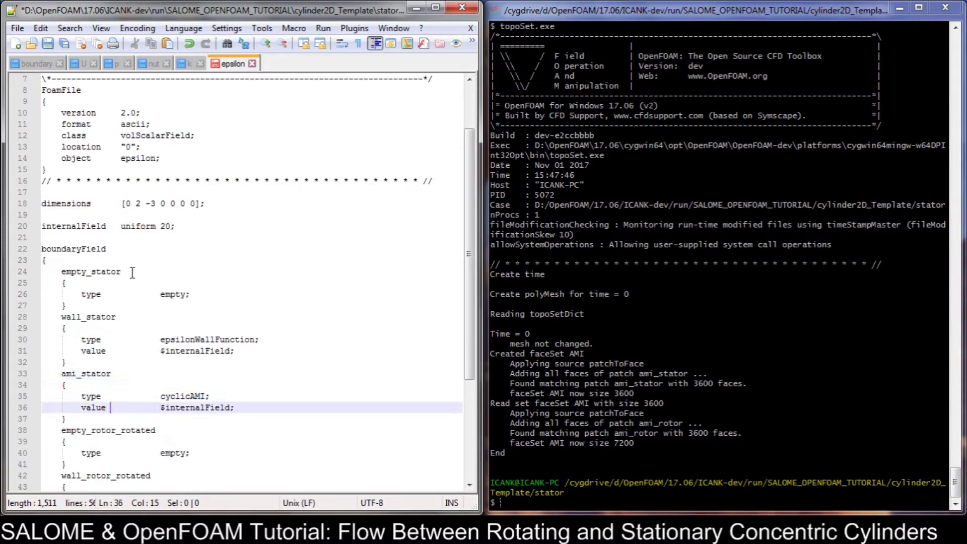
{"action": "key", "text": "Down"}
{"action": "key", "text": "Down"}
{"action": "key", "text": "Right"}
{"action": "key", "text": "shift+End"}
{"action": "key", "text": "Delete"}
Rename the wall_rotor_rotated patch as wall_rotor in the epsilon file's boundaryField
{"action": "key", "text": "Down"}
{"action": "key", "text": "Down"}
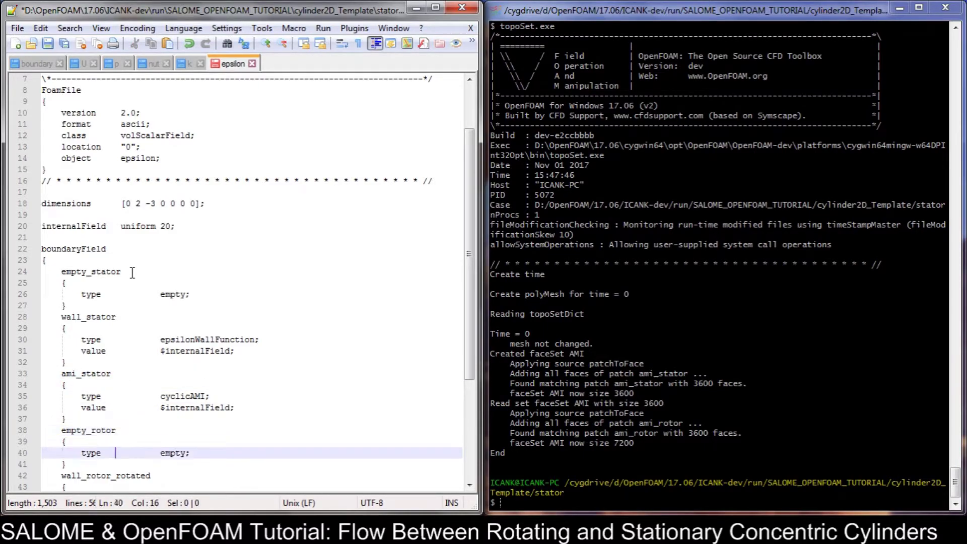
{"action": "key", "text": "Down"}
{"action": "key", "text": "Down"}
{"action": "key", "text": "shift+End"}
{"action": "key", "text": "Delete"}
Rename the ami_rotor_rotated patch as ami_rotor in the epsilon file's boundaryField and save the file
{"action": "key", "text": "Down"}
{"action": "key", "text": "Down"}
{"action": "key", "text": "Down"}
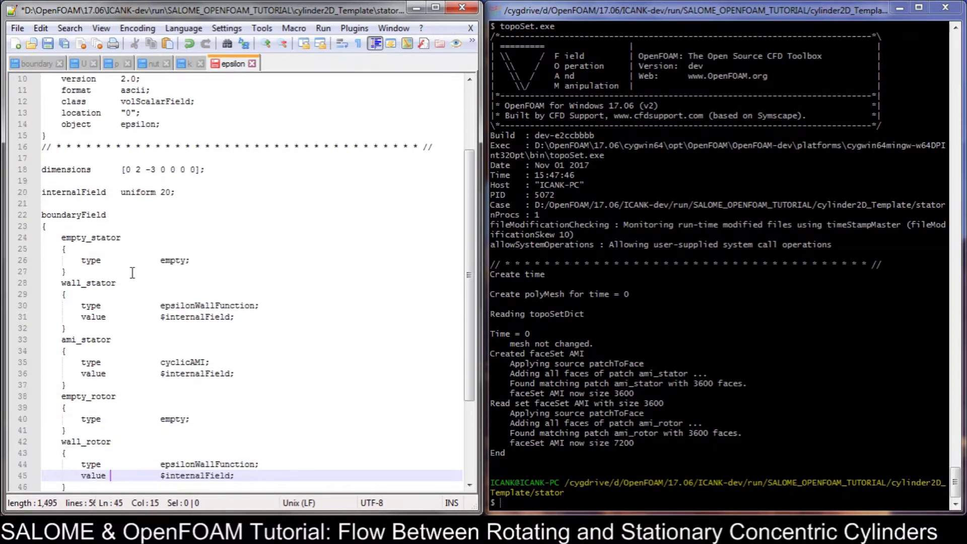
{"action": "key", "text": "Down"}
{"action": "key", "text": "Down"}
{"action": "key", "text": "shift+End"}
{"action": "key", "text": "Delete"}
{"action": "key", "text": "Down"}
{"action": "key", "text": "Down"}
{"action": "key", "text": "Down"}
{"action": "key", "text": "Down"}
{"action": "key", "text": "Down"}
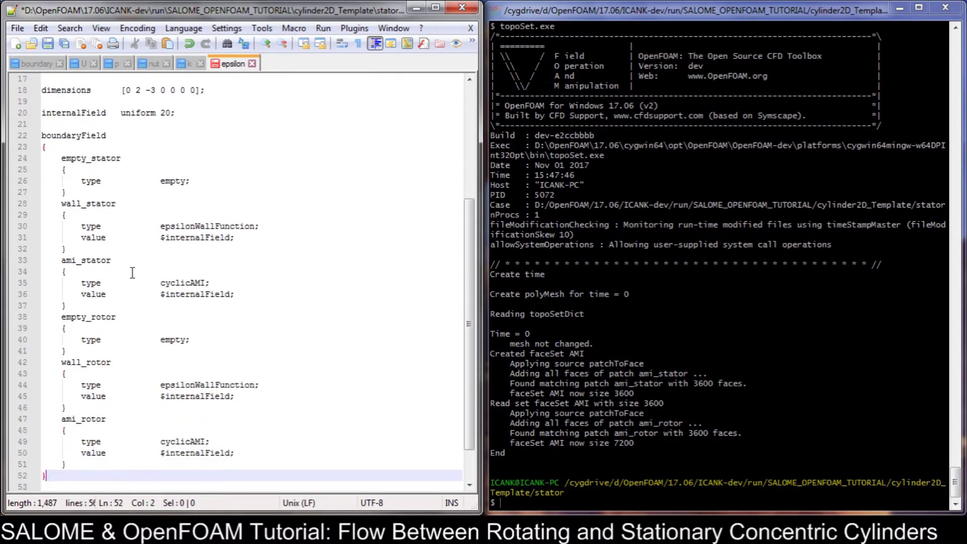
{"action": "key", "text": "ctrl+s"}
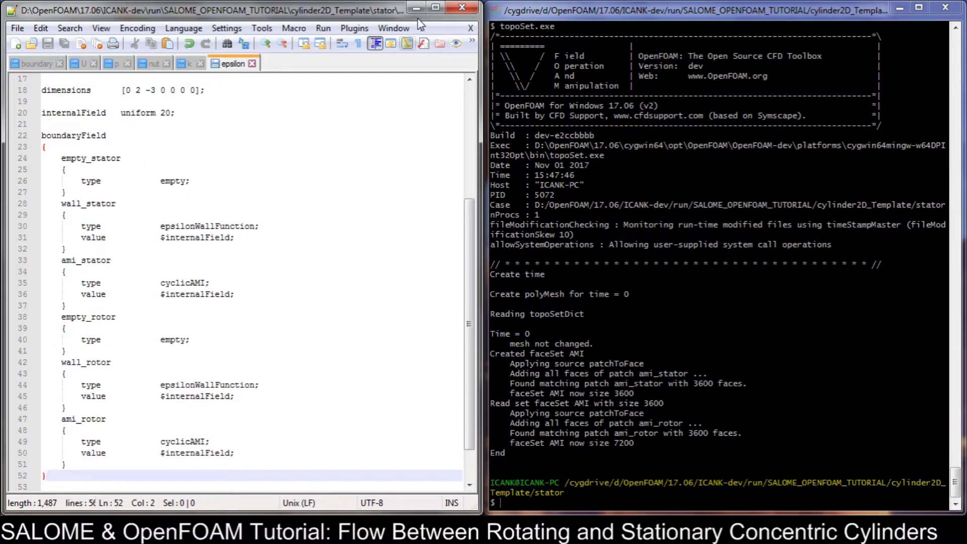
Open MRFProperties from the stator case's constant folder and check the cellZone name in the MRF1 block
{"action": "left_click", "coordinate": [65, 463]}
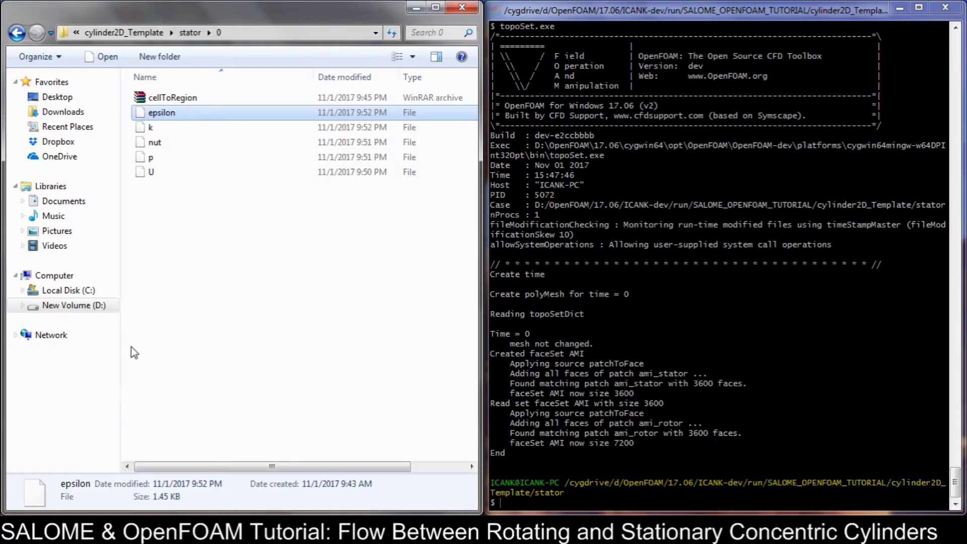
{"action": "left_click", "coordinate": [190, 32]}
{"action": "double_click", "coordinate": [183, 113]}
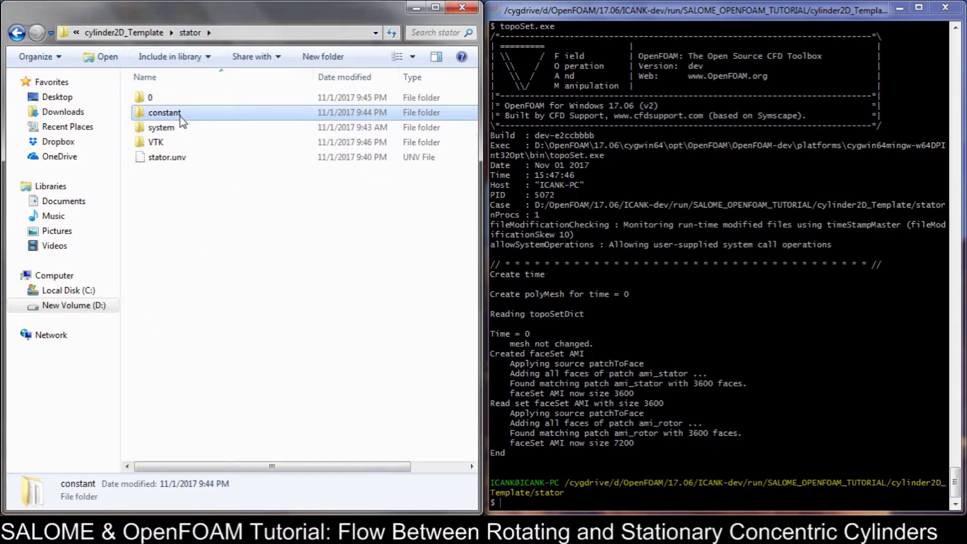
{"action": "left_click", "coordinate": [180, 113]}
{"action": "right_click", "coordinate": [180, 113]}
{"action": "left_click", "coordinate": [235, 169]}
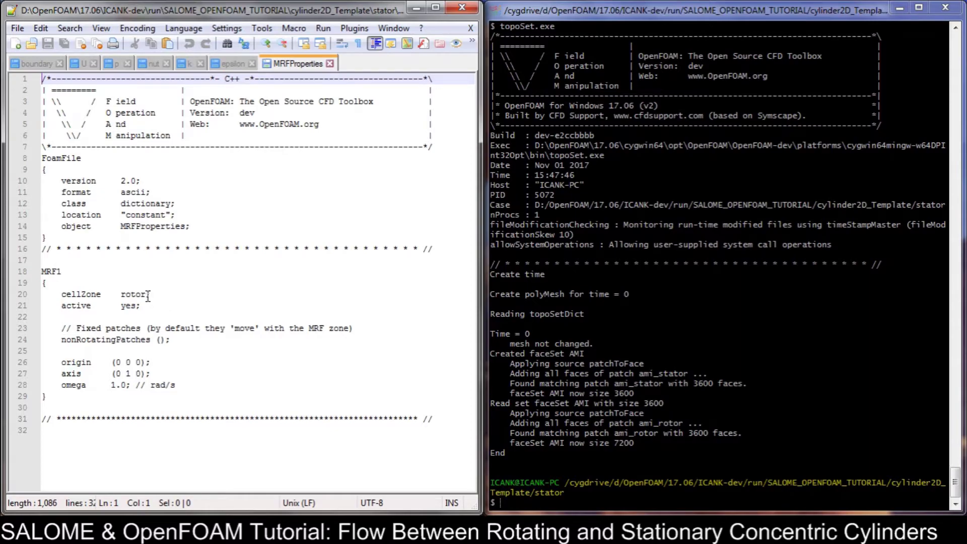
{"action": "left_click_drag", "start_coordinate": [147, 294], "coordinate": [121, 294]}
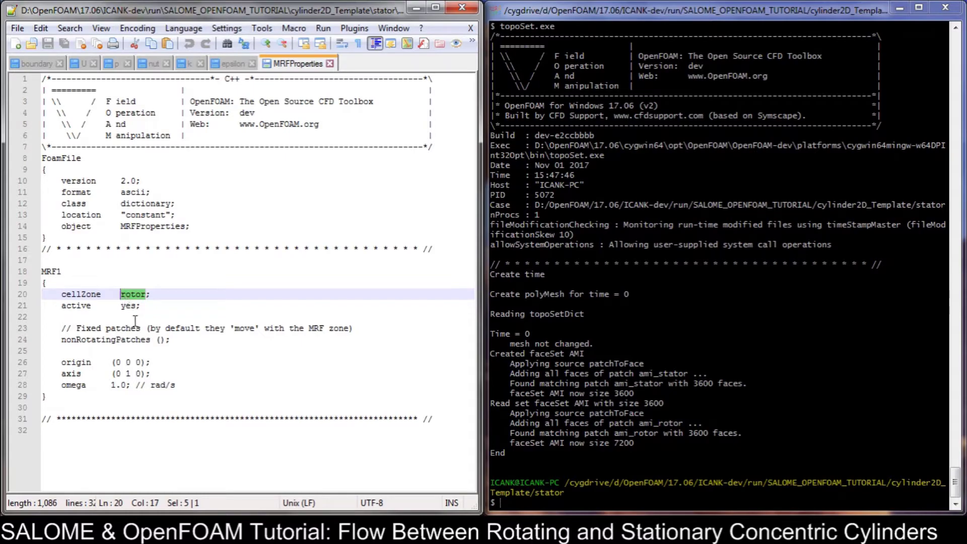
Check the rotation axis and omega values in the MRF1 block of MRFProperties
{"action": "double_click", "coordinate": [127, 373]}
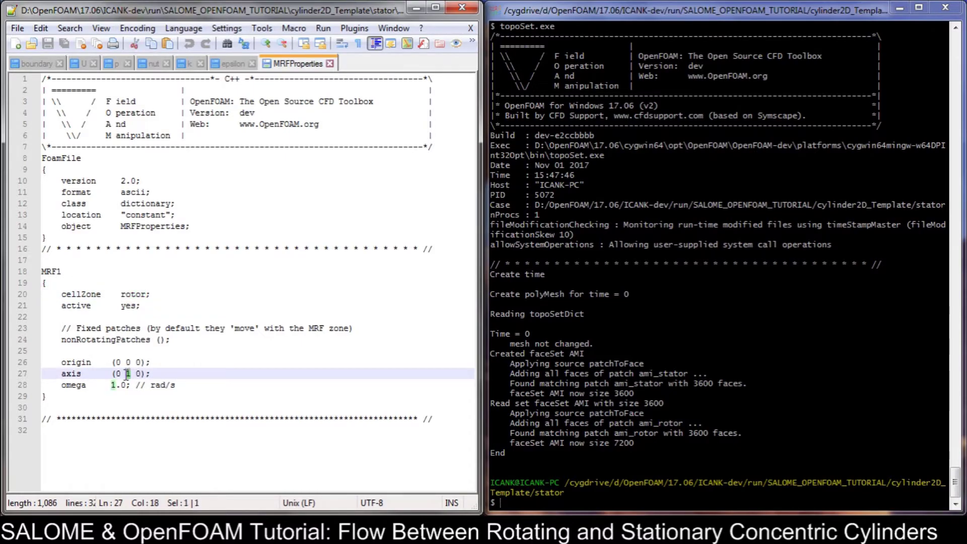
{"action": "left_click_drag", "start_coordinate": [112, 385], "coordinate": [127, 387]}
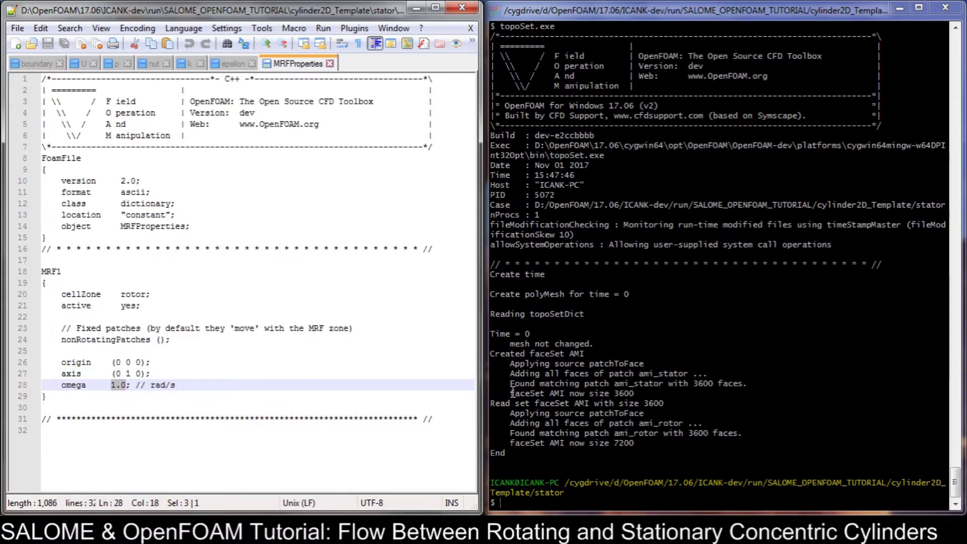
{"action": "left_click", "coordinate": [266, 362]}
Open transportProperties and turbulenceProperties from the stator case's constant folder in Notepad++
{"action": "left_click", "coordinate": [64, 534]}
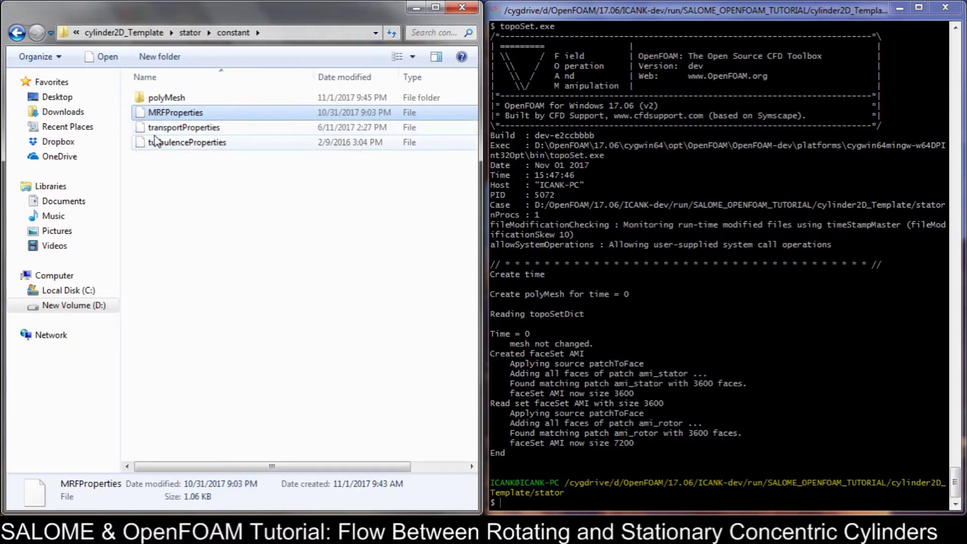
{"action": "right_click", "coordinate": [154, 132]}
{"action": "left_click", "coordinate": [187, 188]}
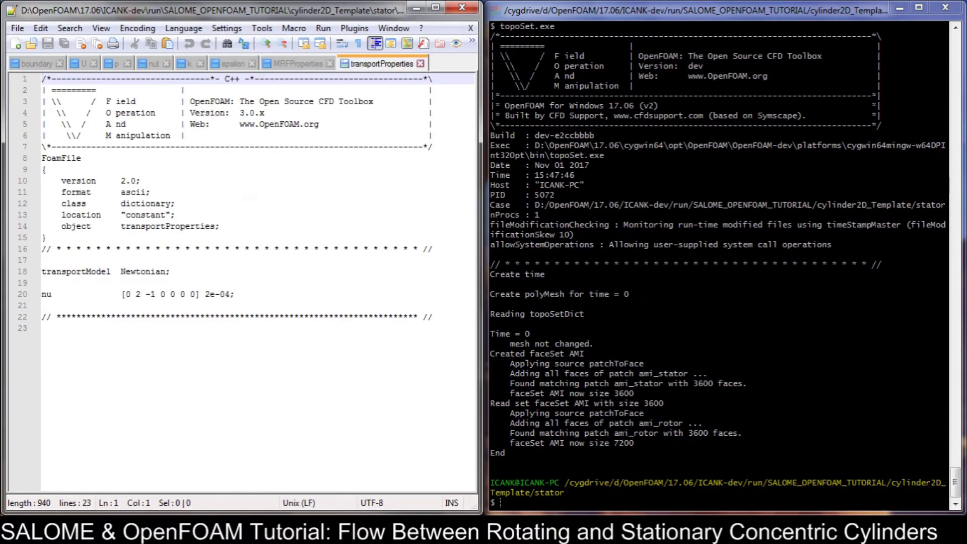
{"action": "key", "text": "alt+Tab"}
{"action": "right_click", "coordinate": [160, 146]}
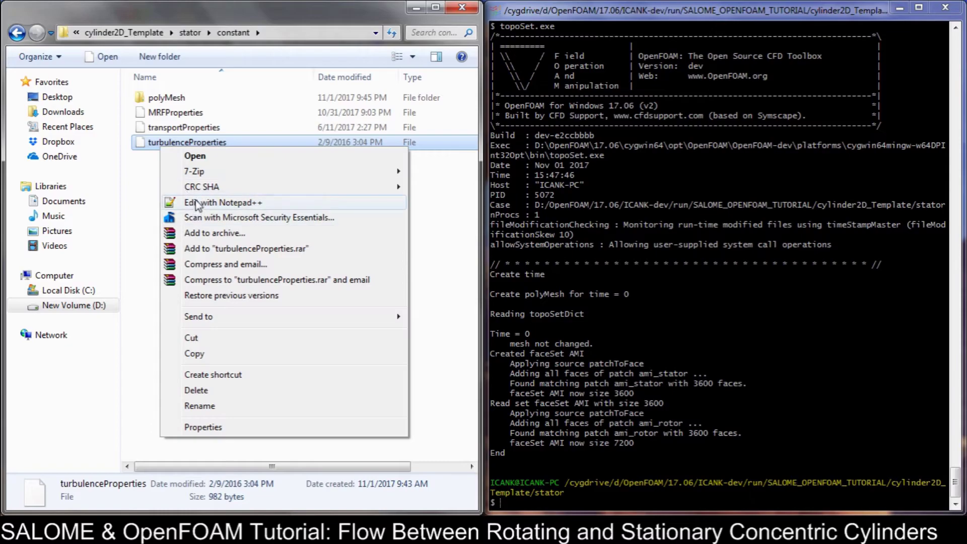
{"action": "left_click", "coordinate": [186, 199]}
Compare the nu value in transportProperties with the viscosity and density in the web page's Material Properties table
{"action": "left_click", "coordinate": [280, 64]}
{"action": "left_click_drag", "start_coordinate": [230, 294], "coordinate": [204, 294]}
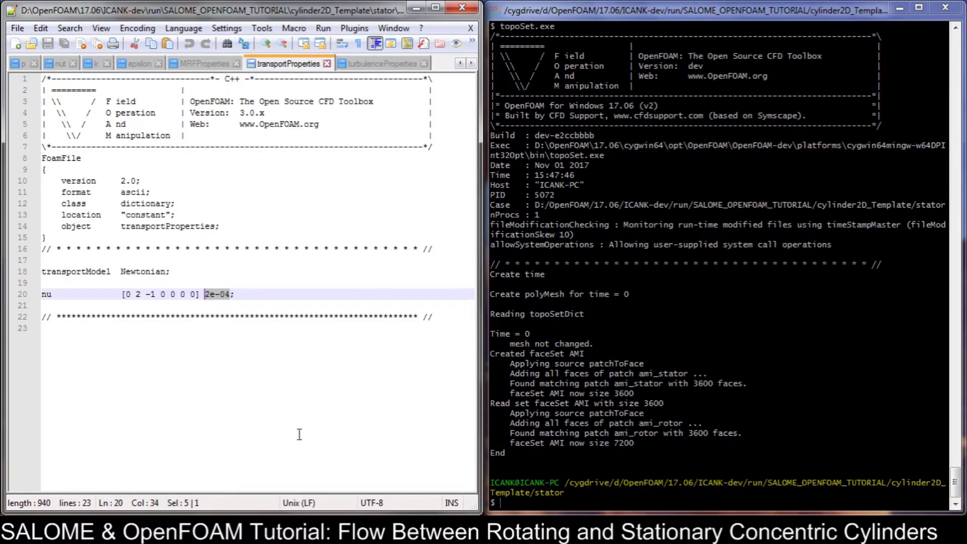
{"action": "key", "text": "alt+Tab"}
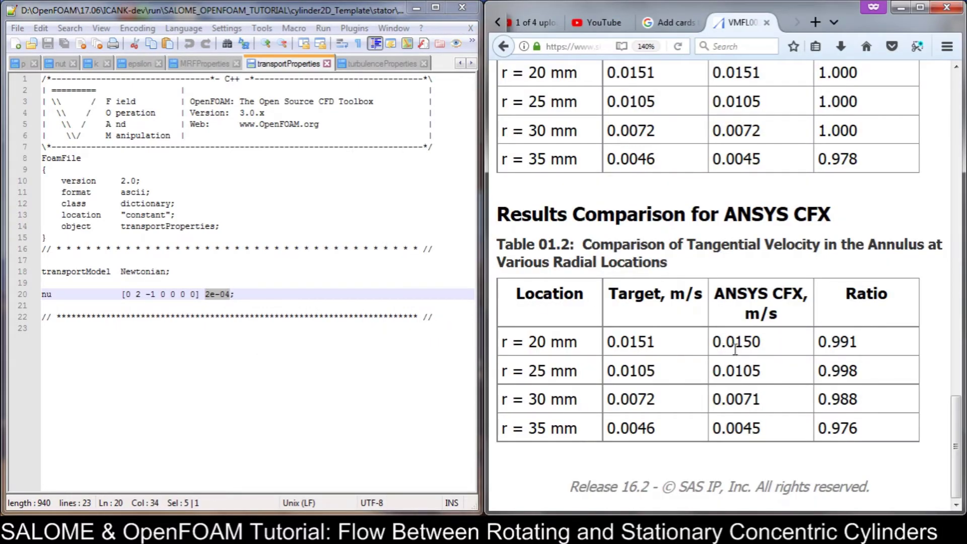
{"action": "scroll", "coordinate": [584, 399], "scroll_direction": "up", "scroll_amount": 15}
{"action": "scroll", "coordinate": [584, 400], "scroll_direction": "down", "scroll_amount": 7}
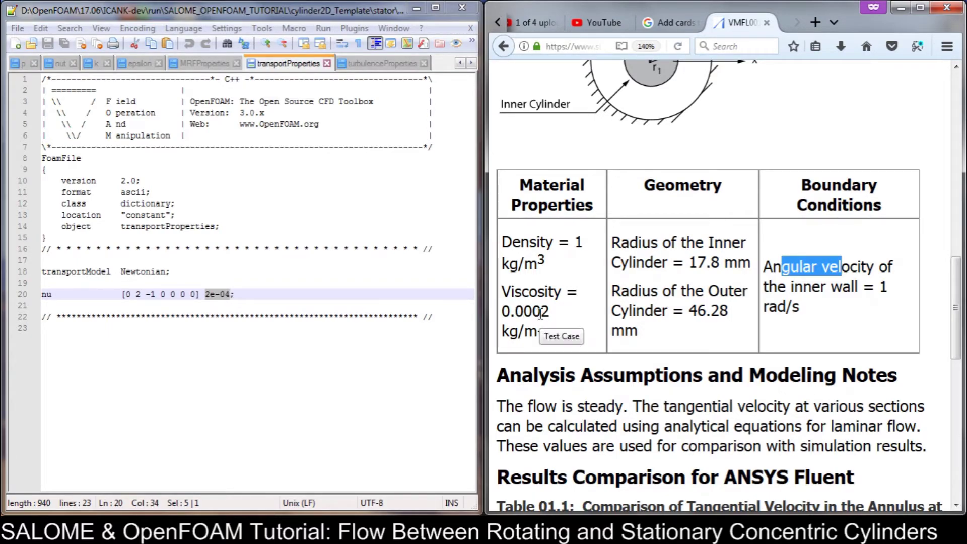
{"action": "left_click_drag", "start_coordinate": [550, 313], "coordinate": [505, 312]}
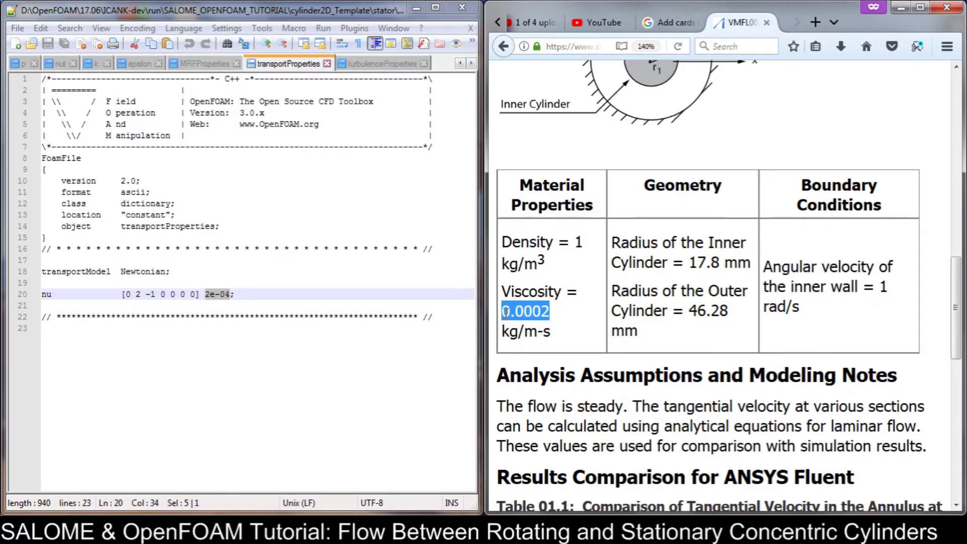
{"action": "left_click", "coordinate": [582, 241]}
{"action": "left_click_drag", "start_coordinate": [550, 314], "coordinate": [501, 313]}
{"action": "left_click", "coordinate": [379, 372]}
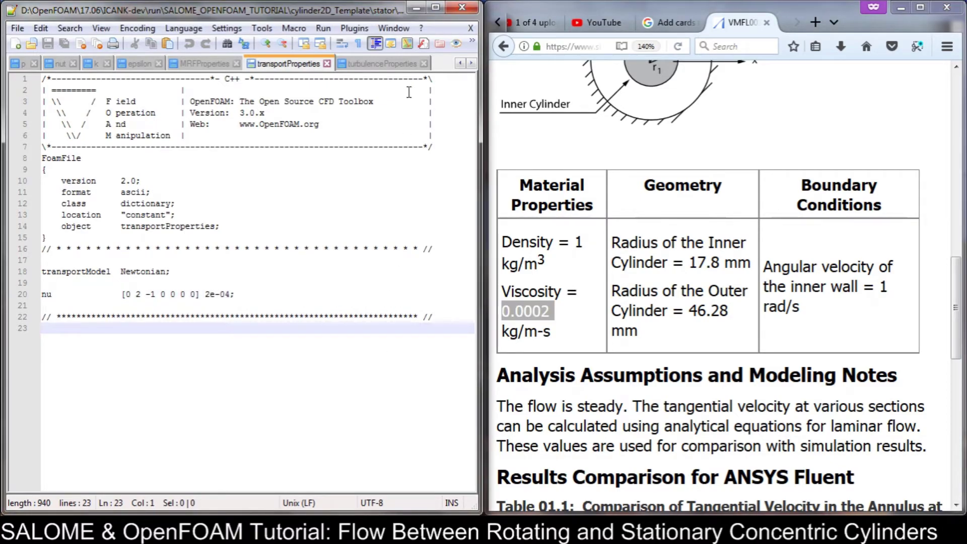
Check the RAS turbulence and printCoeffs settings in turbulenceProperties
{"action": "left_click", "coordinate": [397, 64]}
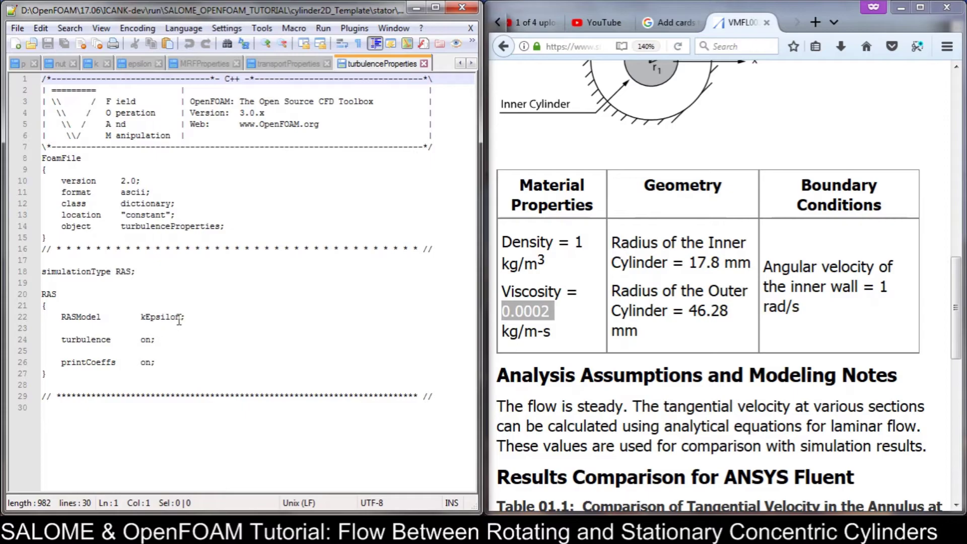
{"action": "double_click", "coordinate": [148, 339]}
{"action": "left_click_drag", "start_coordinate": [141, 362], "coordinate": [142, 357]}
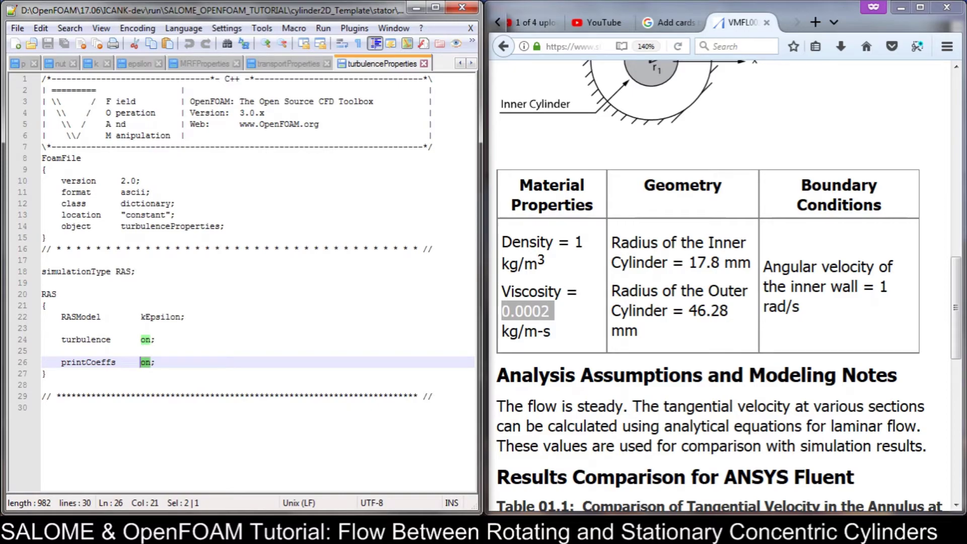
Open controlDict from the stator case's system folder, set endTime to 50000 and save the file
{"action": "key", "text": "alt+Tab"}
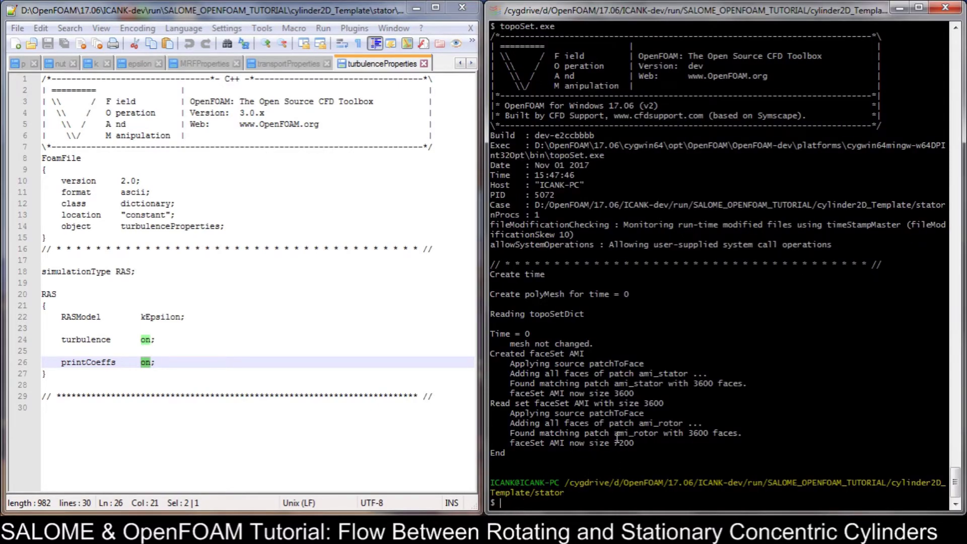
{"action": "key", "text": "alt+Tab"}
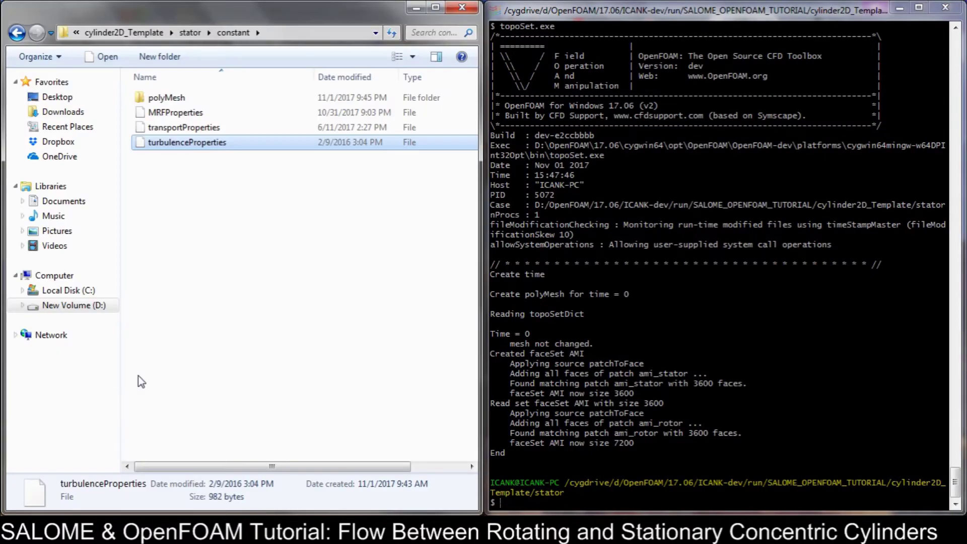
{"action": "left_click", "coordinate": [183, 31]}
{"action": "double_click", "coordinate": [169, 129]}
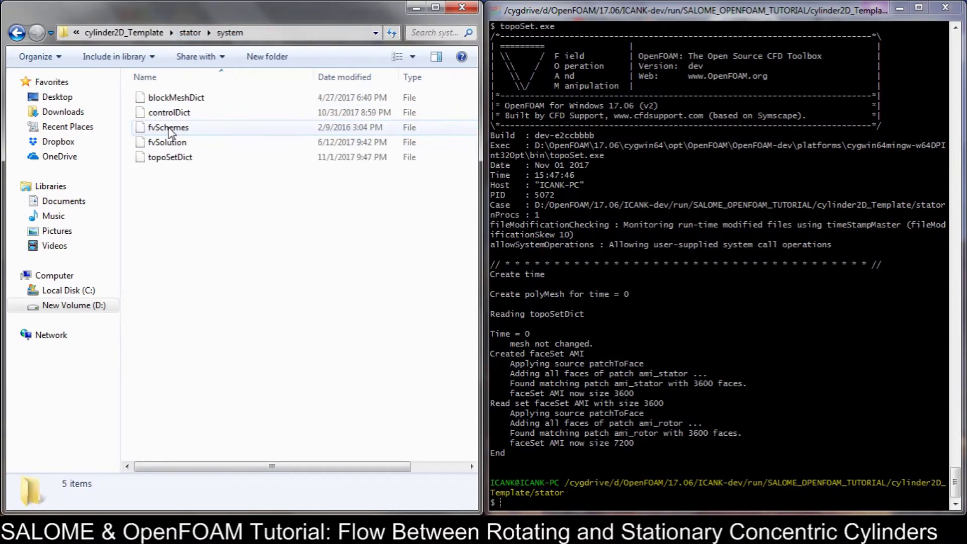
{"action": "left_click", "coordinate": [173, 112]}
{"action": "right_click", "coordinate": [175, 114]}
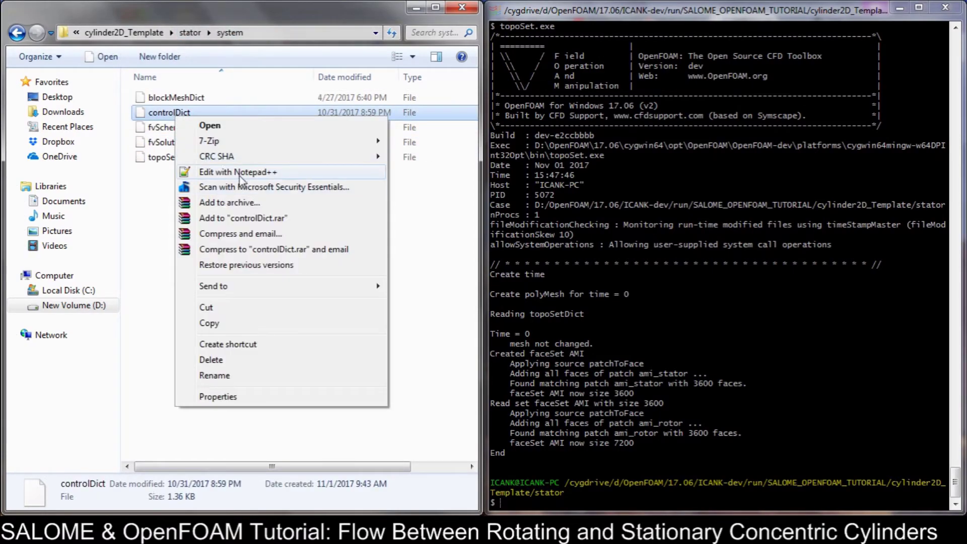
{"action": "left_click", "coordinate": [240, 171]}
{"action": "left_click", "coordinate": [125, 362]}
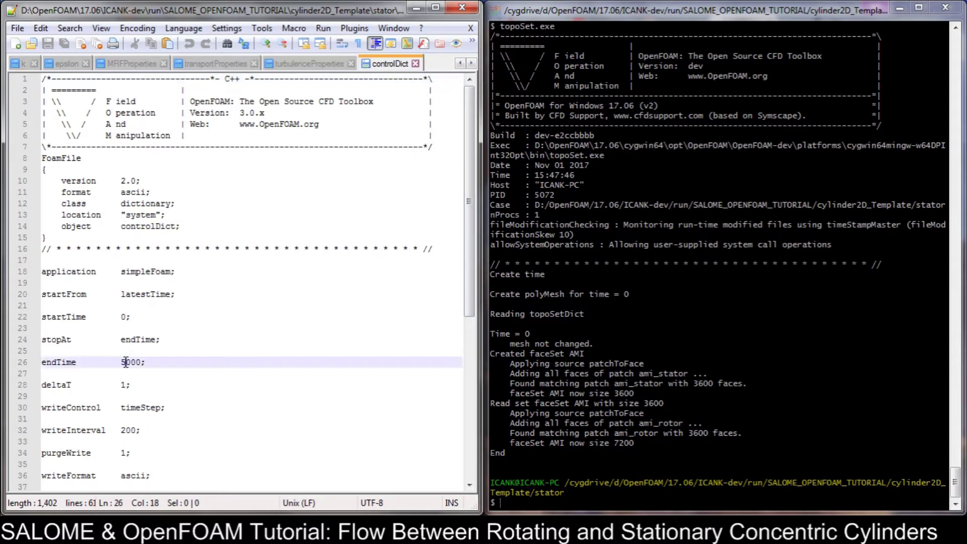
{"action": "type", "text": "0"}
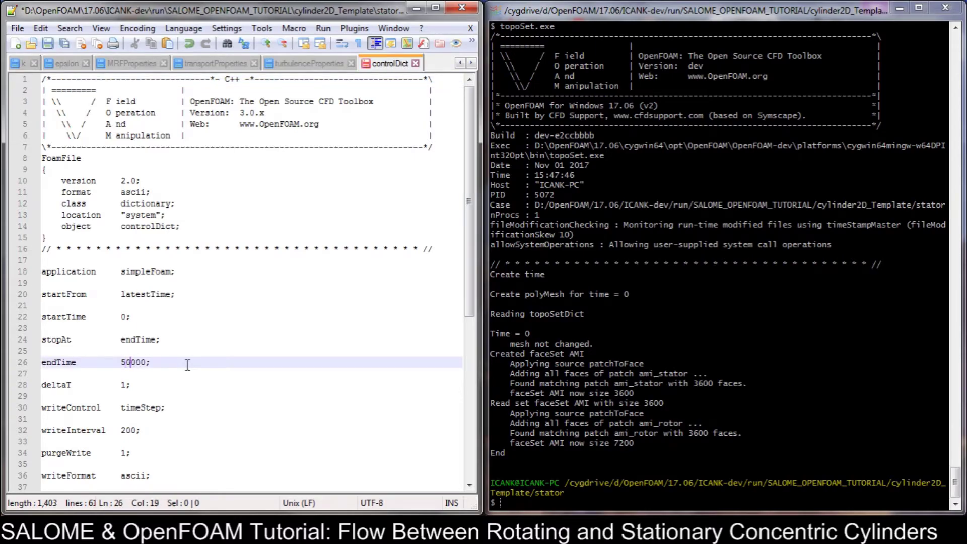
{"action": "key", "text": "ctrl+s"}
Set writeInterval to 500 in controlDict and save the file
{"action": "left_click_drag", "start_coordinate": [125, 429], "coordinate": [121, 430]}
{"action": "type", "text": "5"}
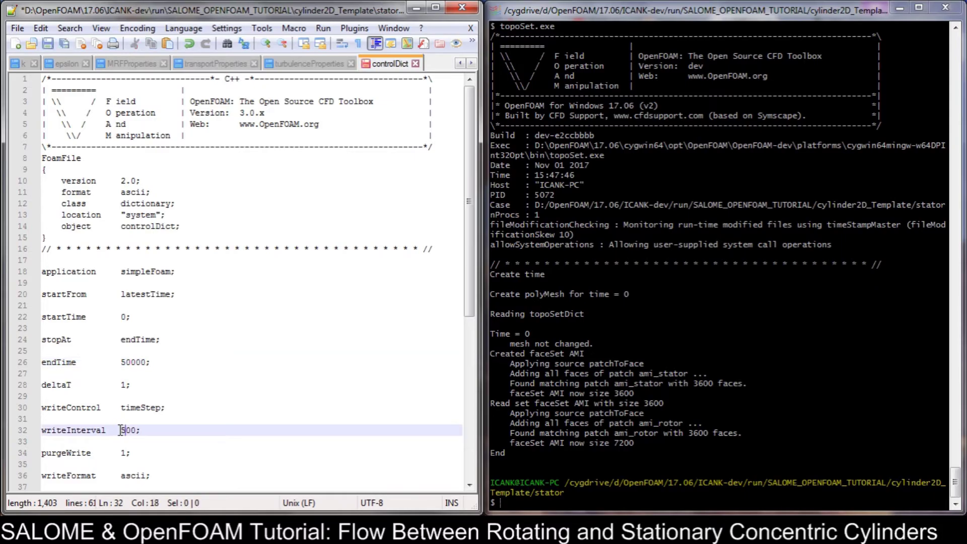
{"action": "key", "text": "ctrl+s"}
Examine the commented-out include lines in controlDict's functions block
{"action": "scroll", "coordinate": [180, 419], "scroll_direction": "down", "scroll_amount": 2}
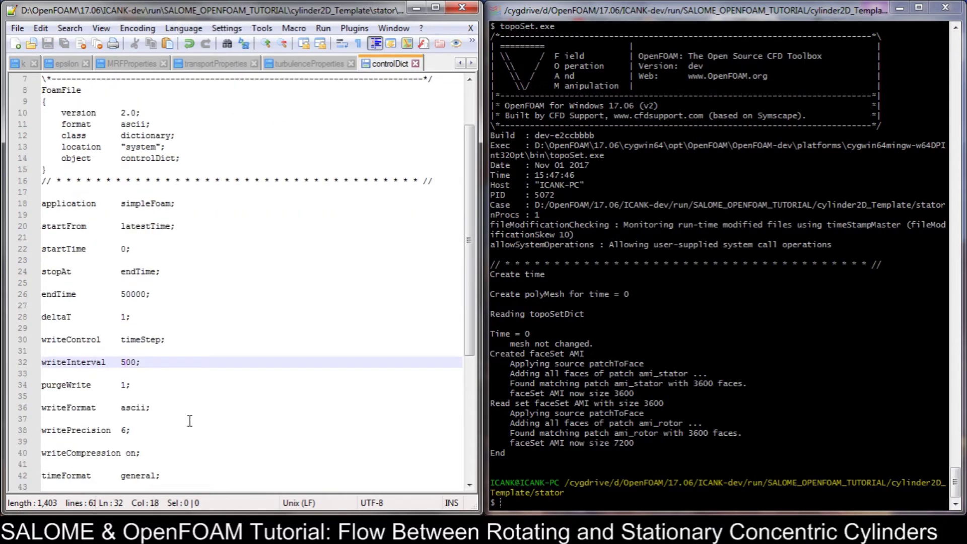
{"action": "scroll", "coordinate": [189, 421], "scroll_direction": "down", "scroll_amount": 6}
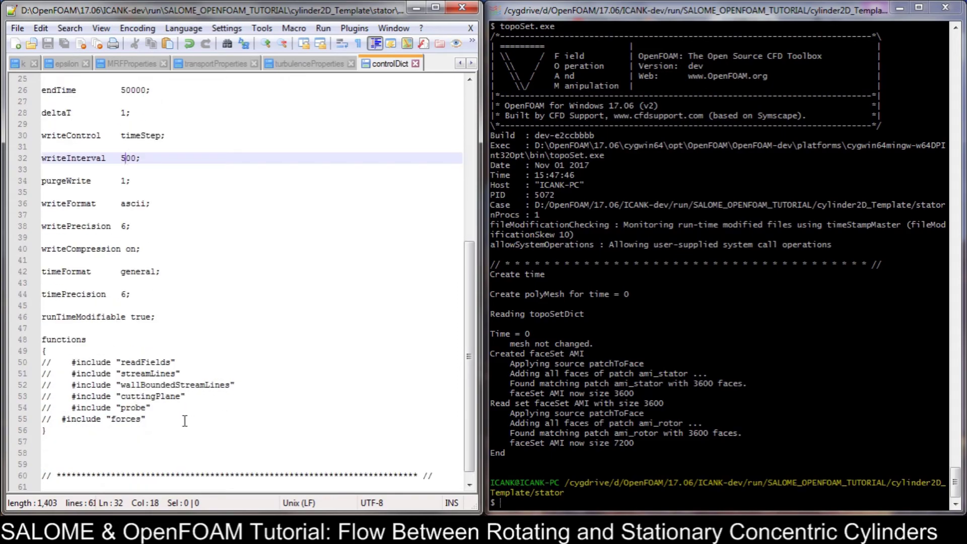
{"action": "left_click_drag", "start_coordinate": [162, 420], "coordinate": [23, 364]}
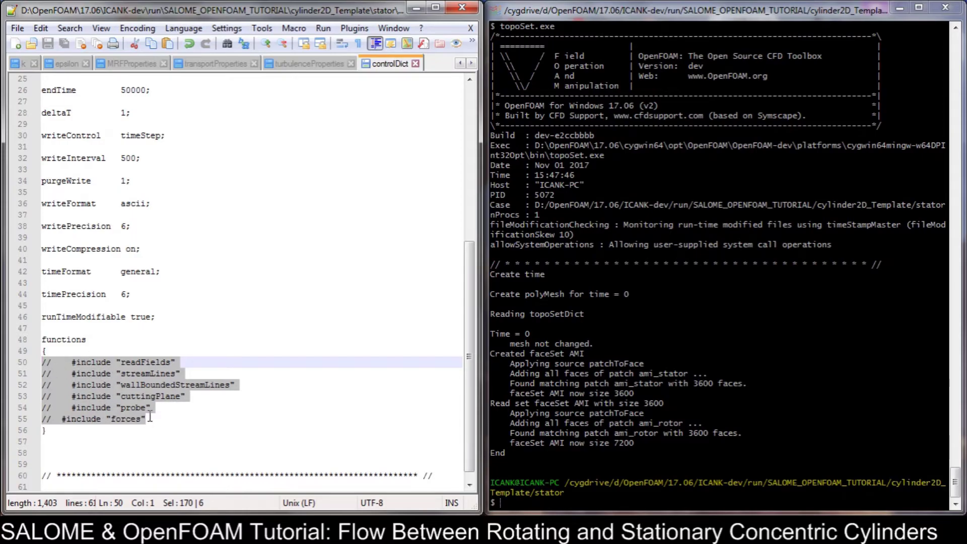
{"action": "left_click_drag", "start_coordinate": [142, 425], "coordinate": [109, 427]}
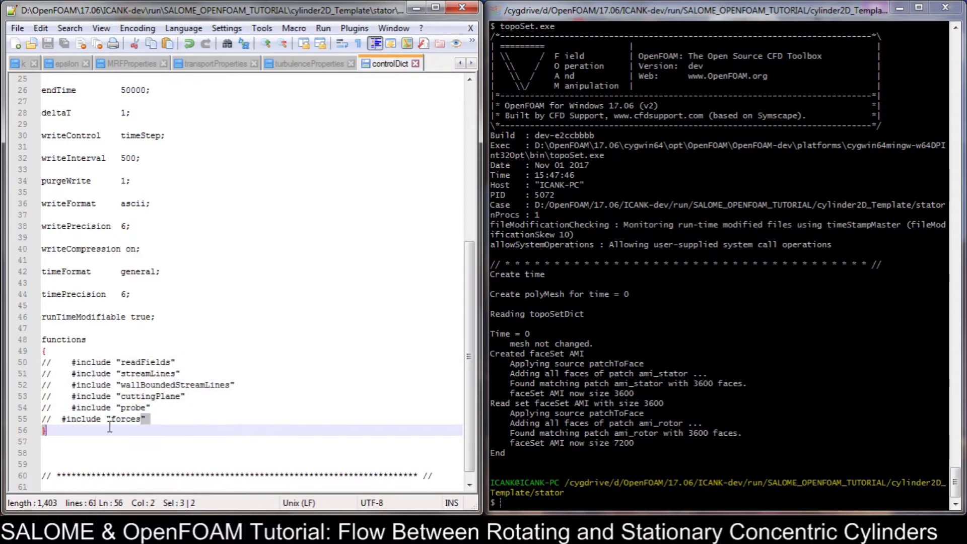
{"action": "left_click", "coordinate": [159, 419]}
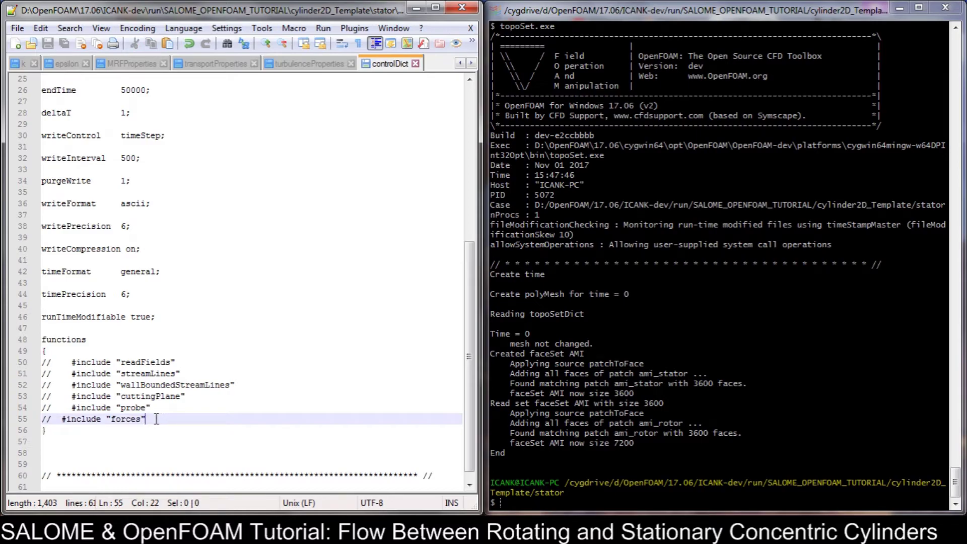
{"action": "left_click_drag", "start_coordinate": [36, 361], "coordinate": [176, 420]}
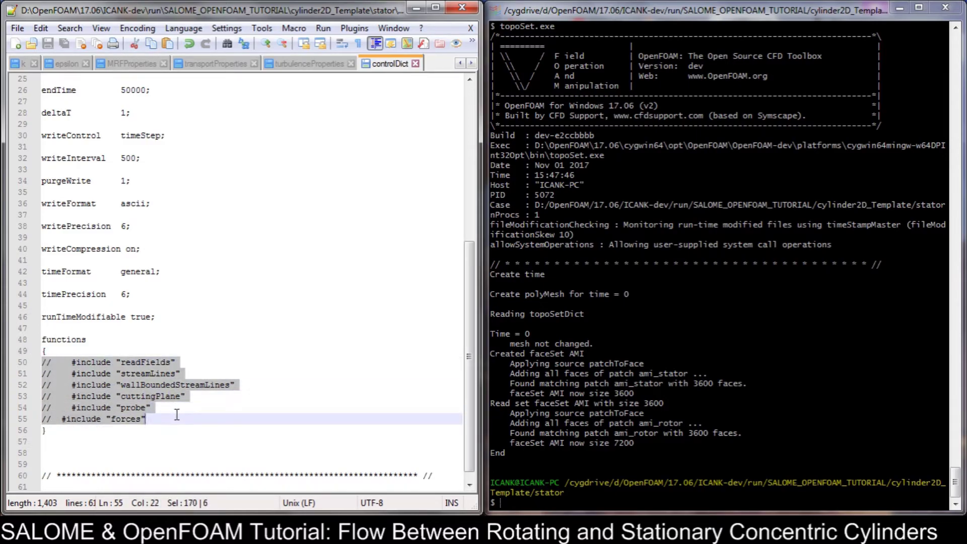
{"action": "scroll", "coordinate": [195, 324], "scroll_direction": "up", "scroll_amount": 1}
{"action": "scroll", "coordinate": [195, 324], "scroll_direction": "up", "scroll_amount": 7}
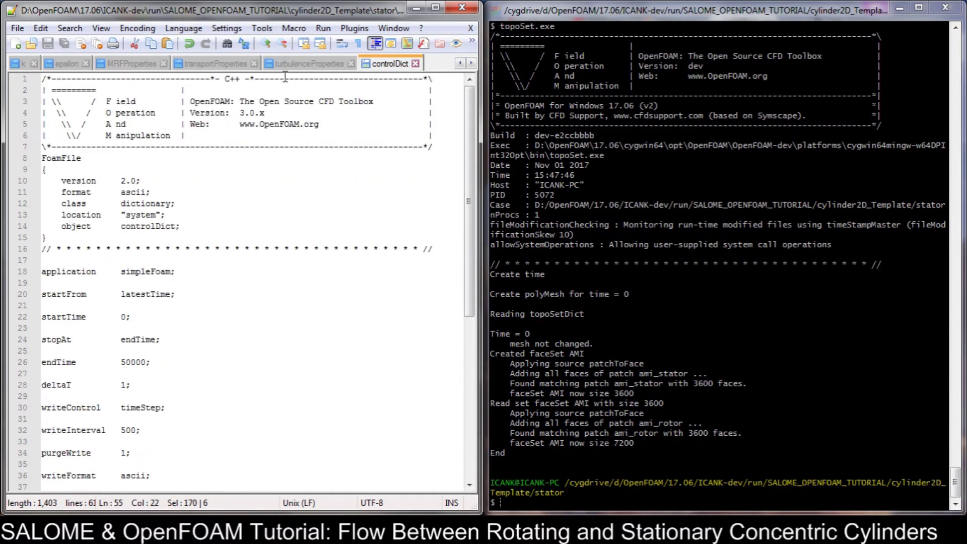
Return to controlDict from the stator case's system folder and check the solver named in its application entry
{"action": "left_click", "coordinate": [285, 67]}
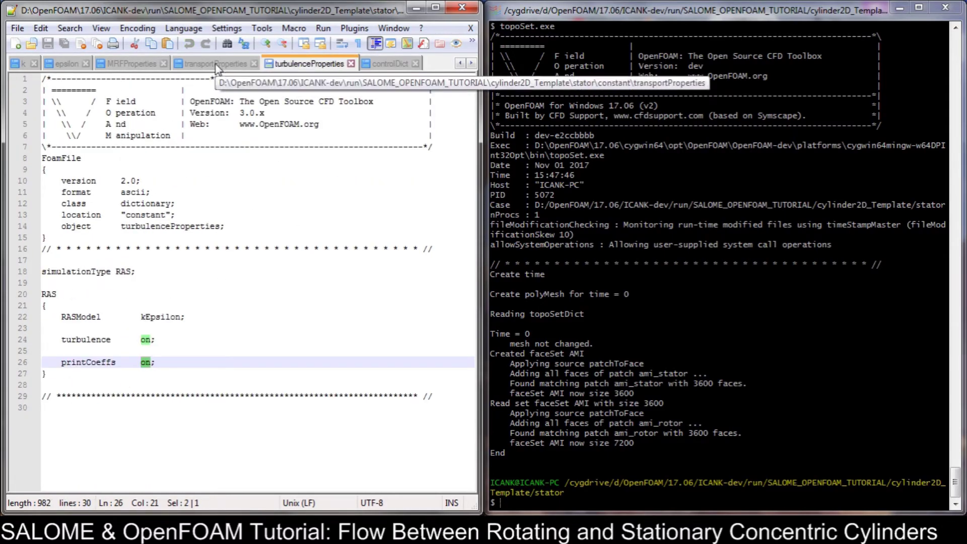
{"action": "key", "text": "alt+Tab"}
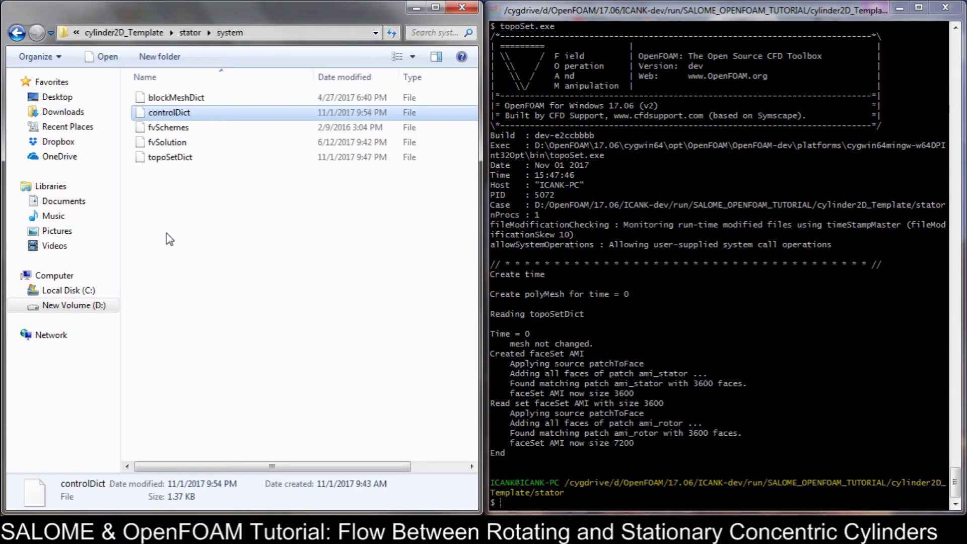
{"action": "left_click", "coordinate": [191, 33]}
{"action": "double_click", "coordinate": [192, 128]}
{"action": "left_click", "coordinate": [182, 113]}
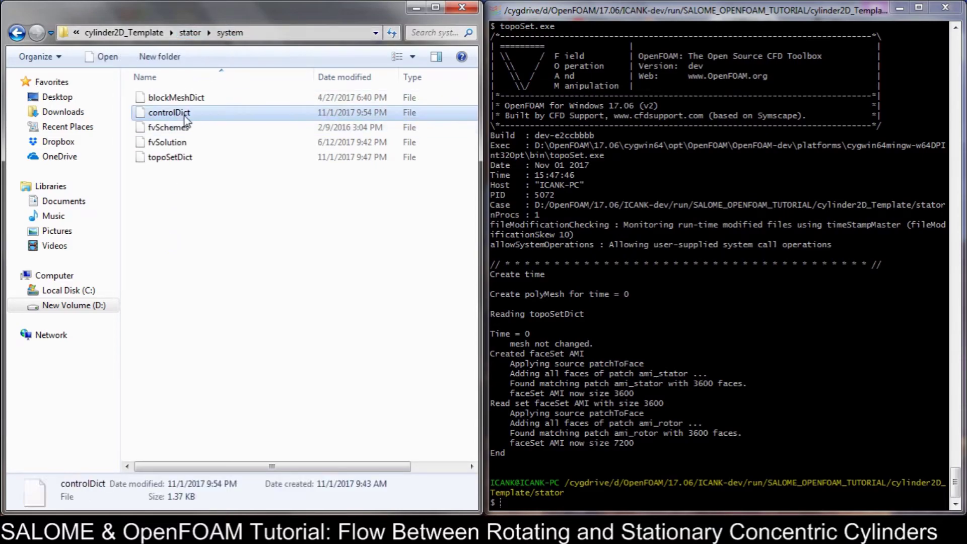
{"action": "right_click", "coordinate": [184, 114]}
{"action": "left_click", "coordinate": [224, 175]}
{"action": "left_click_drag", "start_coordinate": [173, 272], "coordinate": [120, 272]}
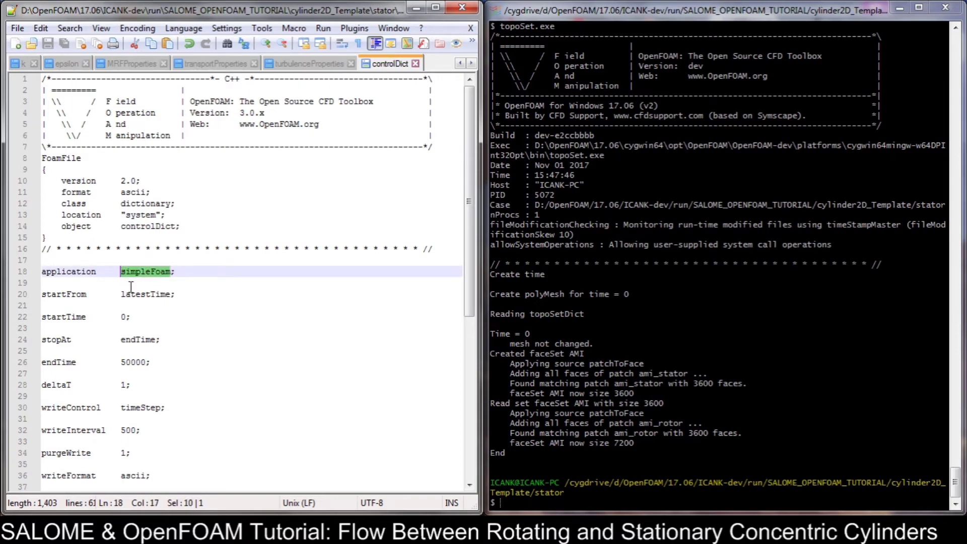
Run simpleFoam on the stator case in the terminal, piping its output through tee to log.simpleFoam
{"action": "left_click", "coordinate": [592, 411]}
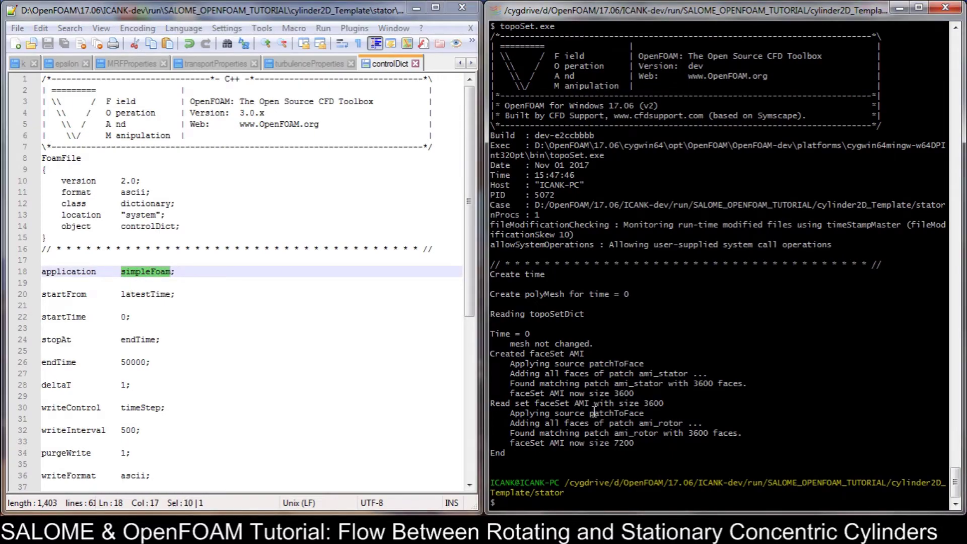
{"action": "type", "text": "sim"}
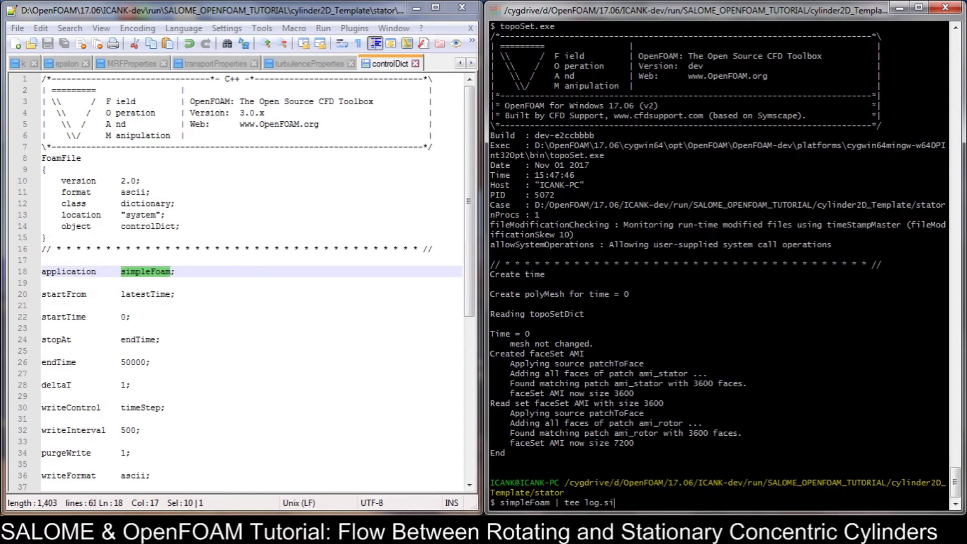
{"action": "type", "text": "ple"}
{"action": "type", "text": "mpleFoam"}
{"action": "key", "text": "Return"}
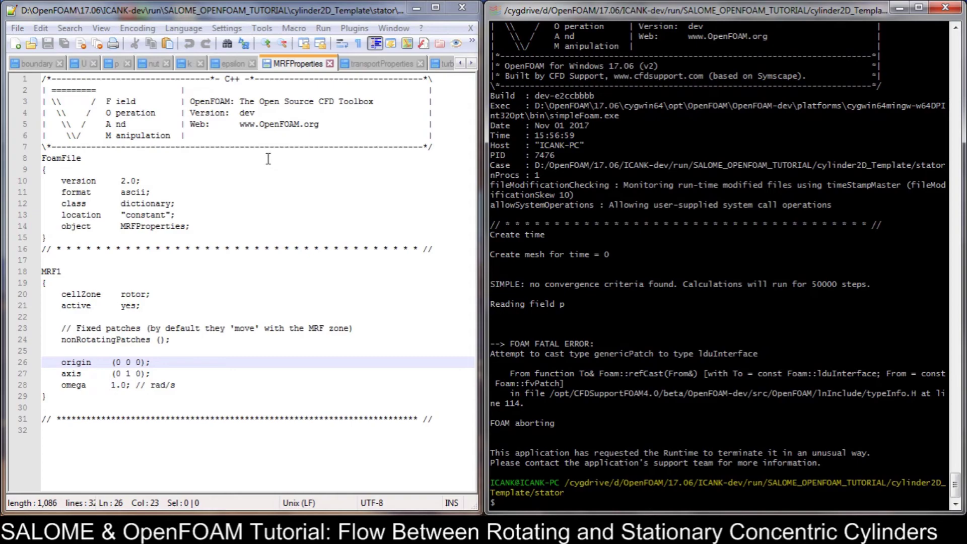
In the boundary file, correct the misspelled type of the ami_stator patch to cyclicAMI
{"action": "left_click", "coordinate": [34, 62]}
{"action": "scroll", "coordinate": [171, 237], "scroll_direction": "up", "scroll_amount": 3}
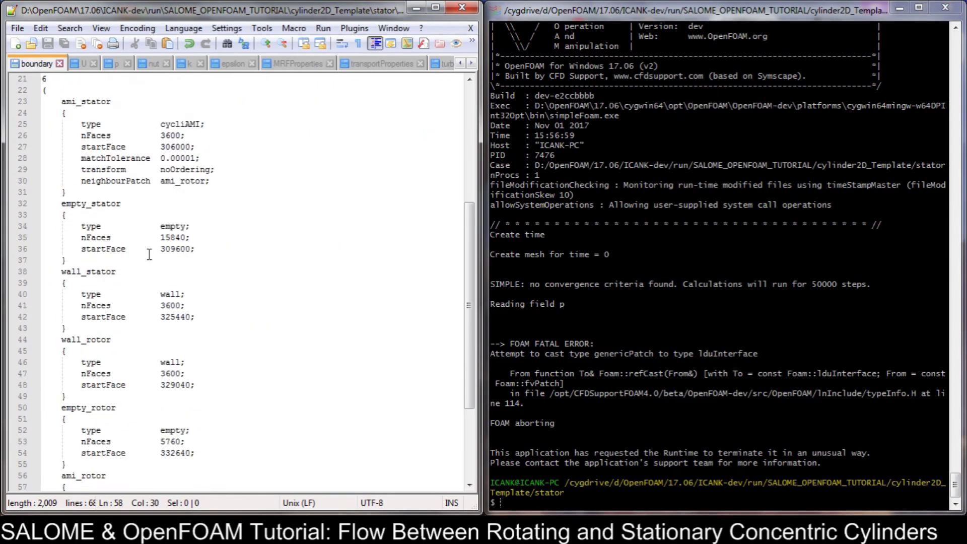
{"action": "left_click", "coordinate": [185, 124]}
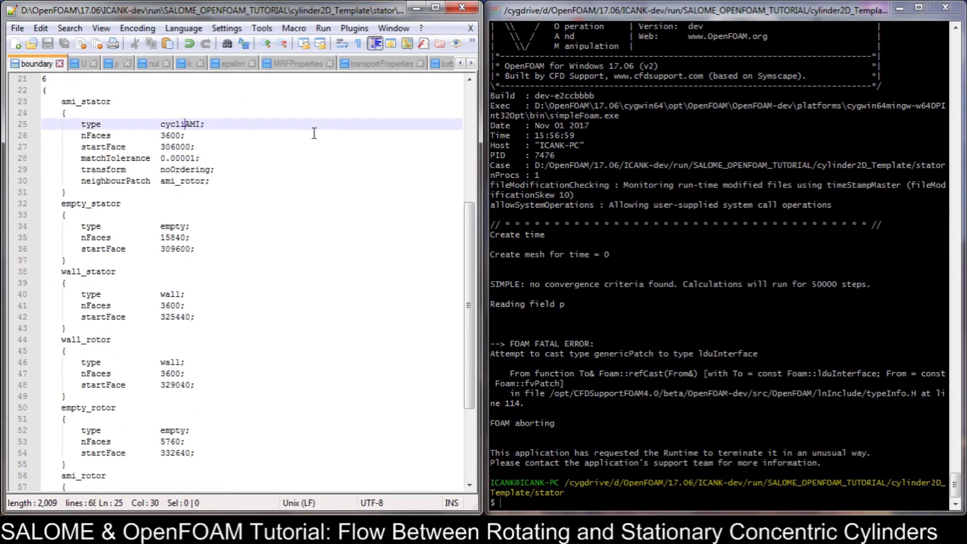
{"action": "type", "text": "c"}
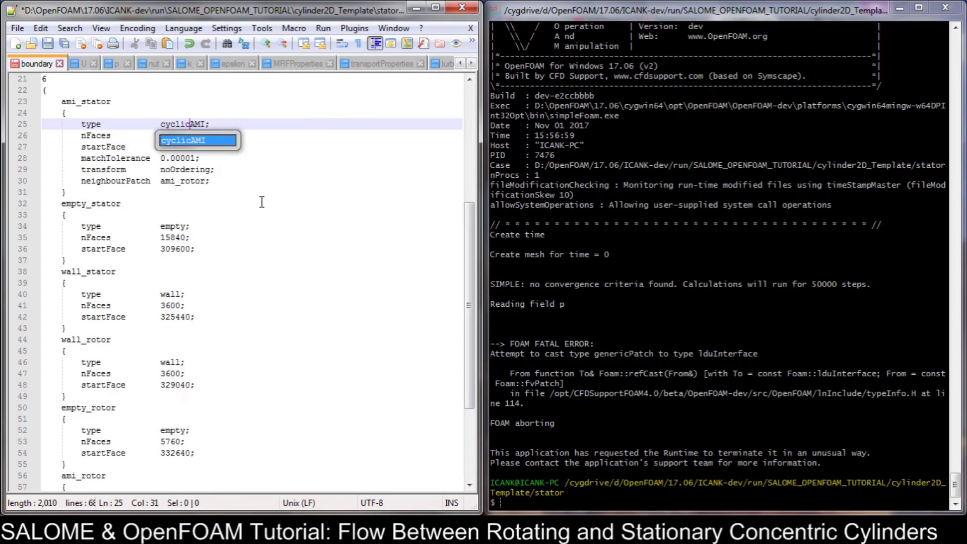
{"action": "left_click", "coordinate": [250, 221]}
Correct the ami_rotor patch's type to cyclicAMI and save the boundary file
{"action": "scroll", "coordinate": [250, 222], "scroll_direction": "down", "scroll_amount": 3}
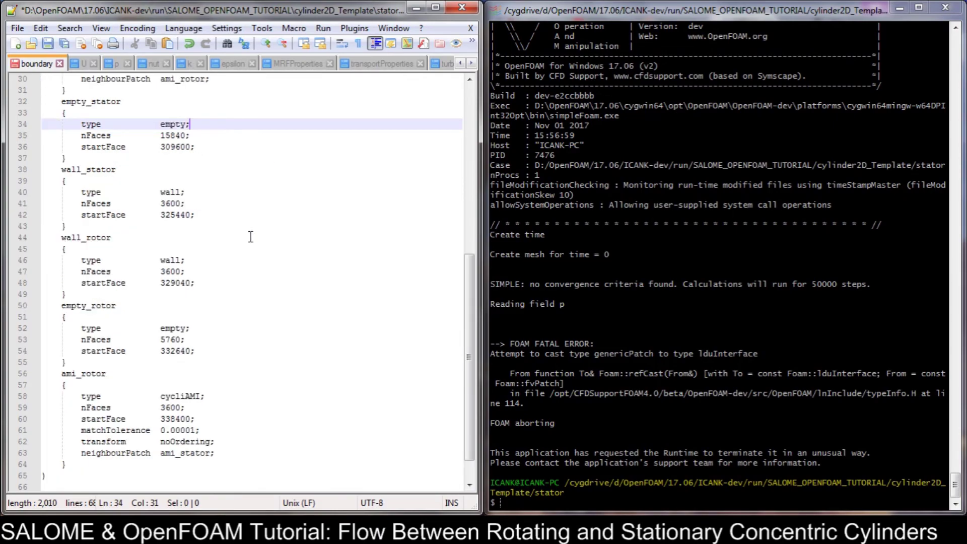
{"action": "left_click", "coordinate": [185, 395]}
{"action": "type", "text": "c"}
{"action": "key", "text": "ctrl+s"}
{"action": "left_click", "coordinate": [331, 314]}
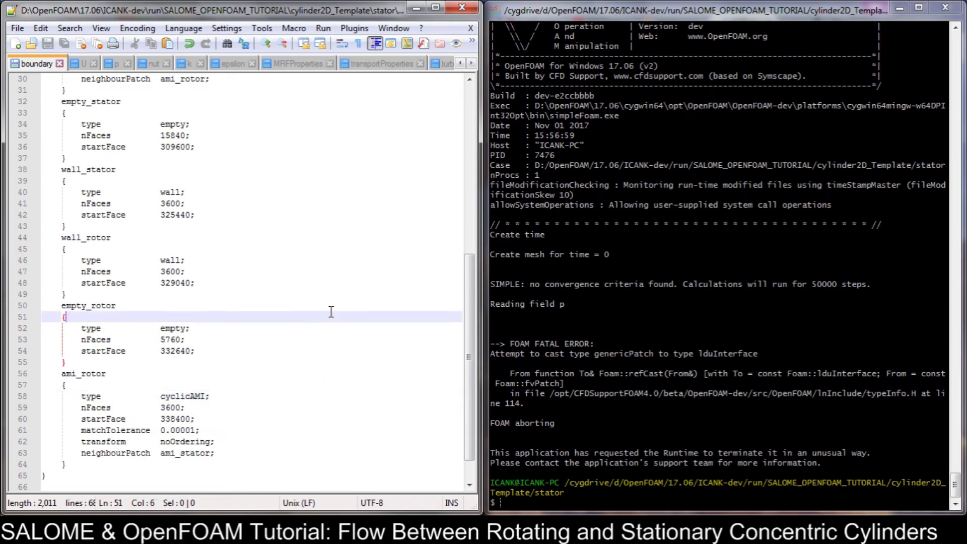
Check the ami_stator patch type in the U file, then rerun simpleFoam in the terminal, piping its output through tee to log.simpleFoam
{"action": "left_click", "coordinate": [83, 64]}
{"action": "left_click", "coordinate": [194, 280]}
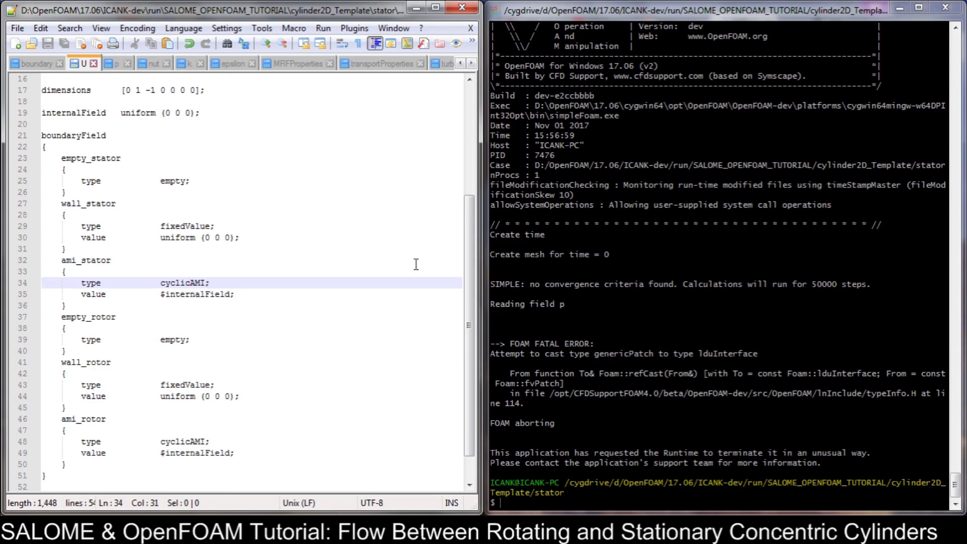
{"action": "key", "text": "alt+Tab"}
{"action": "key", "text": "Up"}
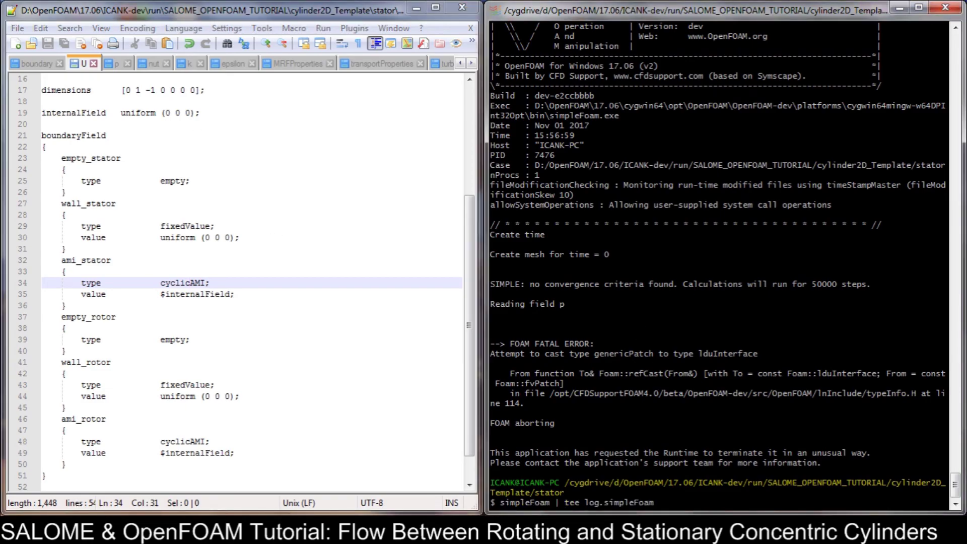
{"action": "key", "text": "Return"}
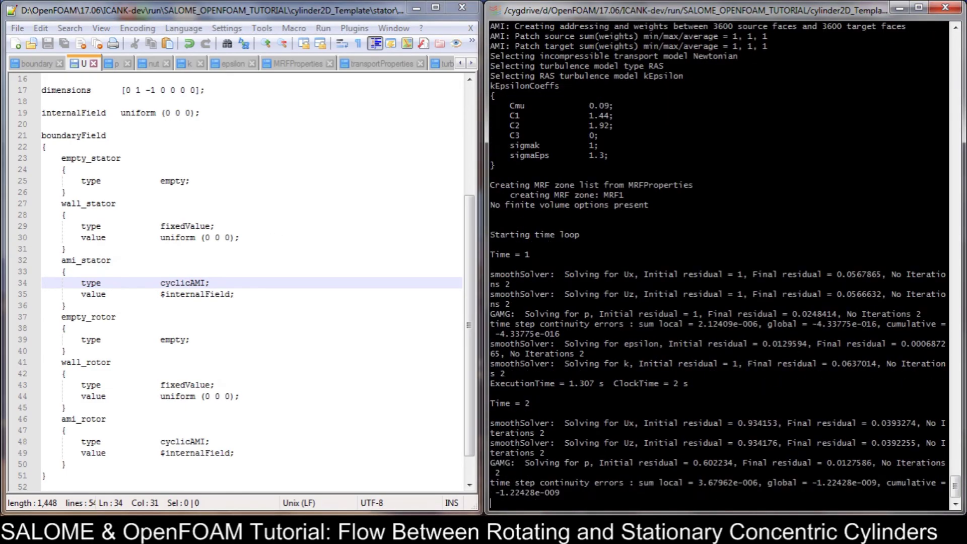